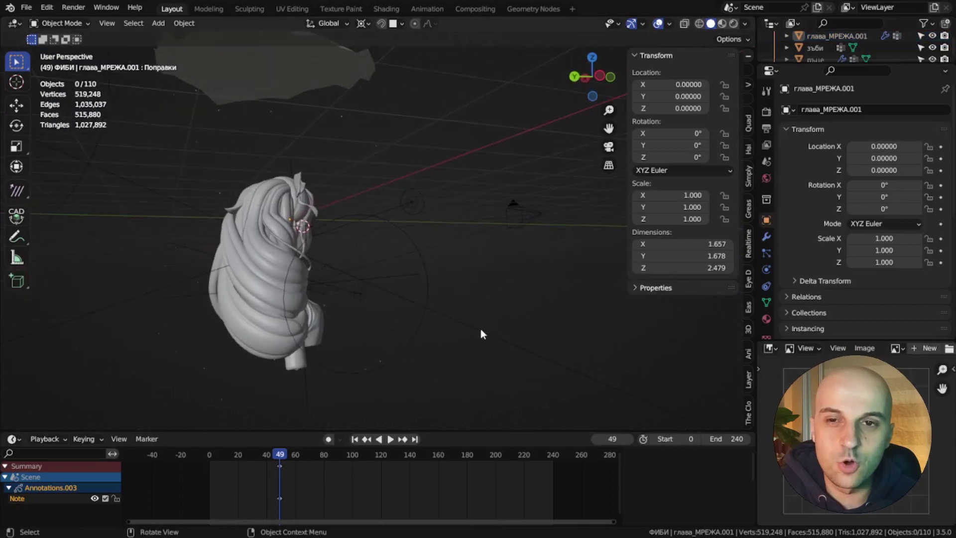
Step: Select the scene camera and enable its Depth of Field
left_click(514, 215)
middle_click_drag(516, 259, 255, 337, "shift")
scroll(409, 319, "up", 3)
left_click(766, 270)
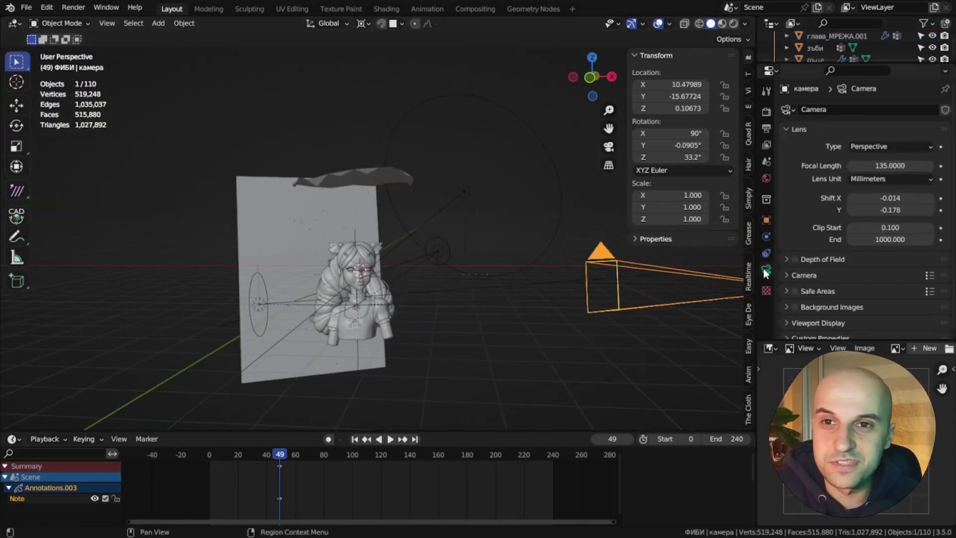
scroll(824, 191, "down", 2)
scroll(821, 209, "up", 2)
left_click(795, 259)
scroll(823, 196, "down", 2)
left_click(827, 253)
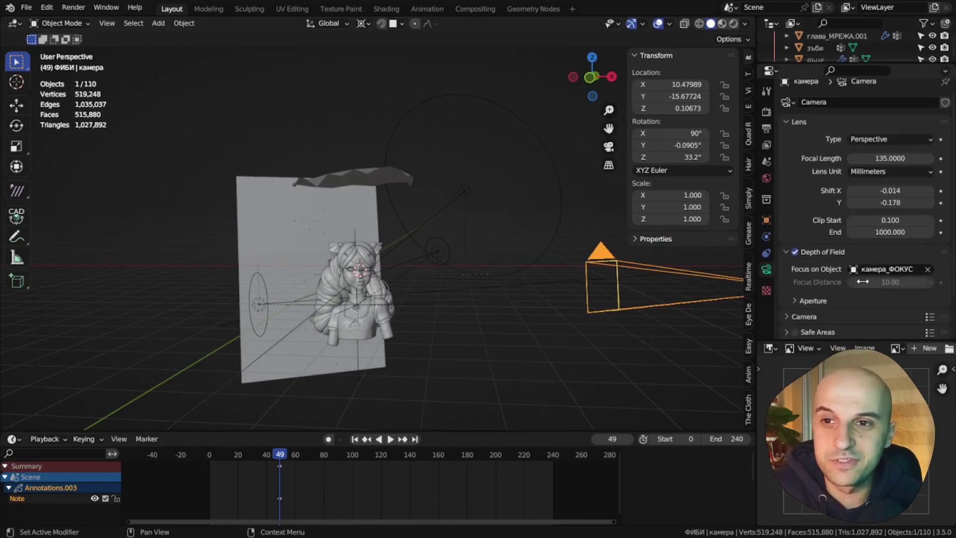
Step: Set the F-Stop of the camera's depth-of-field aperture to 1.5
scroll(861, 278, "down", 3)
left_click(812, 251)
scroll(817, 252, "down", 2)
left_click(890, 208)
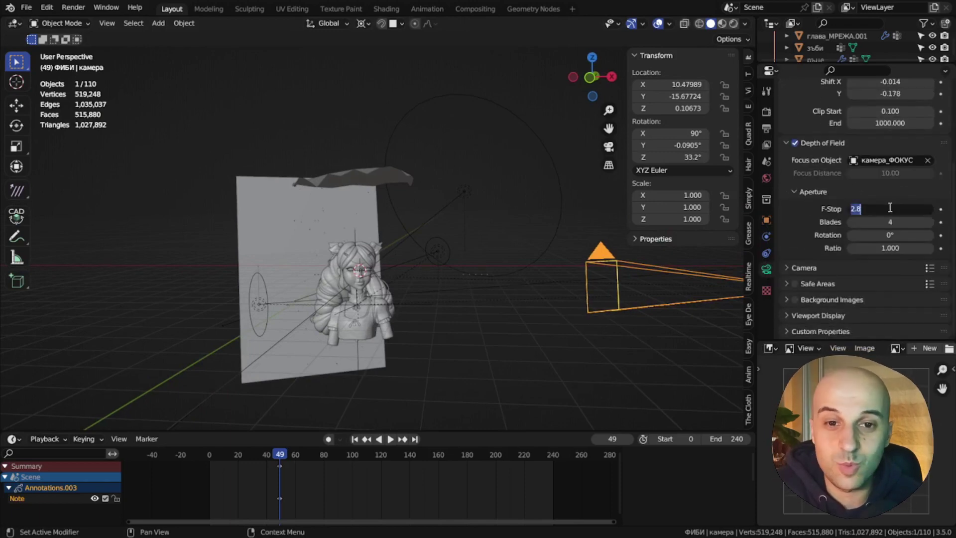
type("1.5")
key("Return")
Step: Show depth of field in the solid camera view of the face and set the camera's F-Stop to 0.8
key("KP_0")
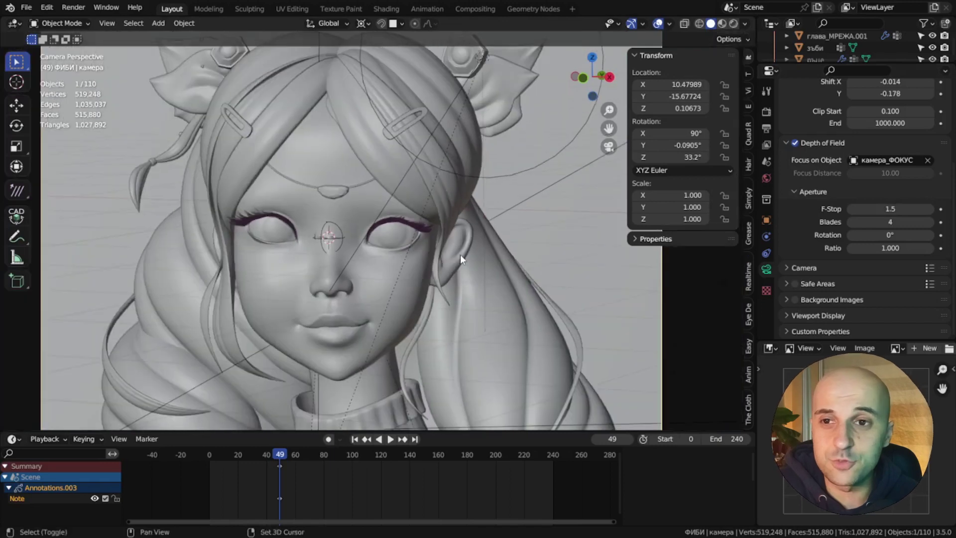
middle_click_drag(460, 255, 492, 257, "shift")
scroll(446, 270, "up", 4)
middle_click_drag(442, 274, 701, 187, "shift")
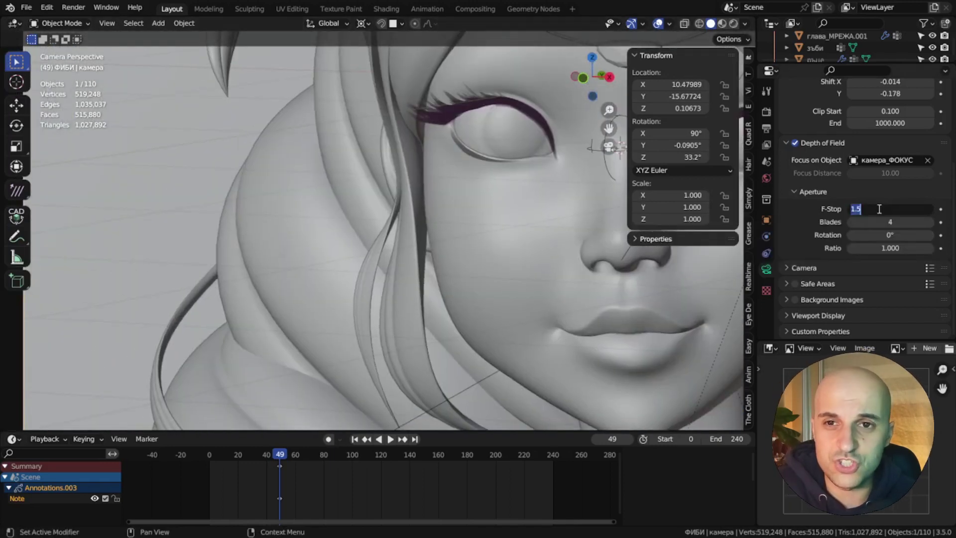
left_click(555, 231)
left_click(746, 24)
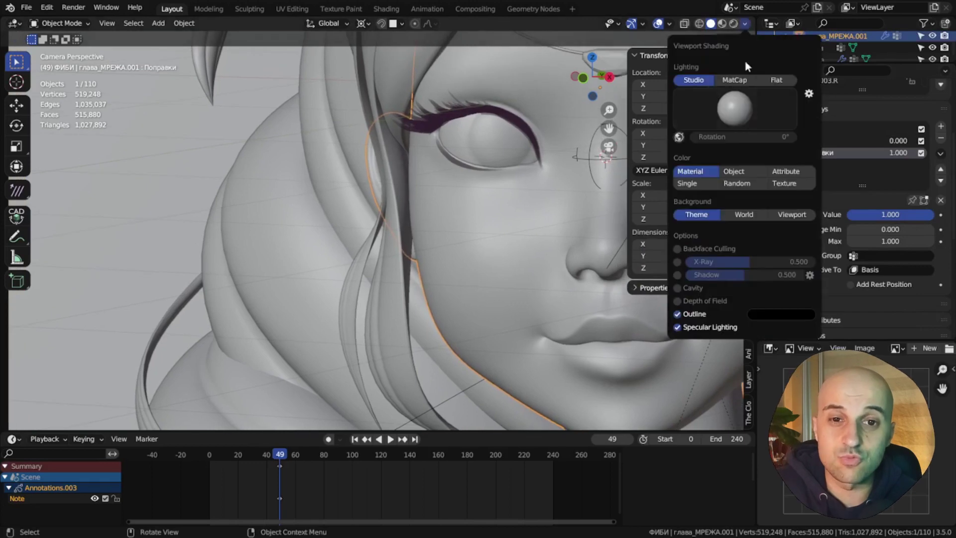
scroll(298, 235, "up", 1)
middle_click_drag(205, 165, 367, 199, "shift")
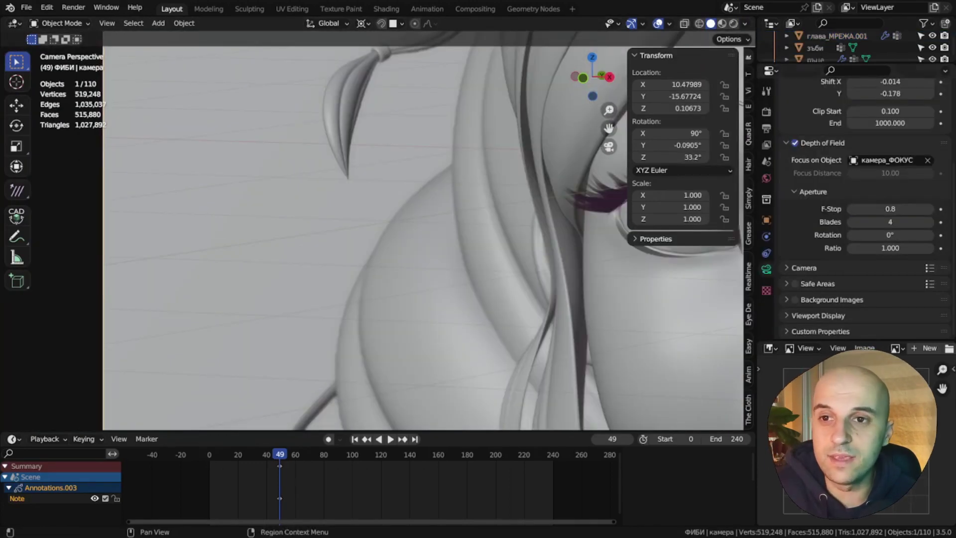
Step: Collapse the camera's Depth of Field settings and widen the properties editor
left_click(823, 143)
left_click_drag(758, 238, 715, 238)
scroll(780, 254, "up", 1)
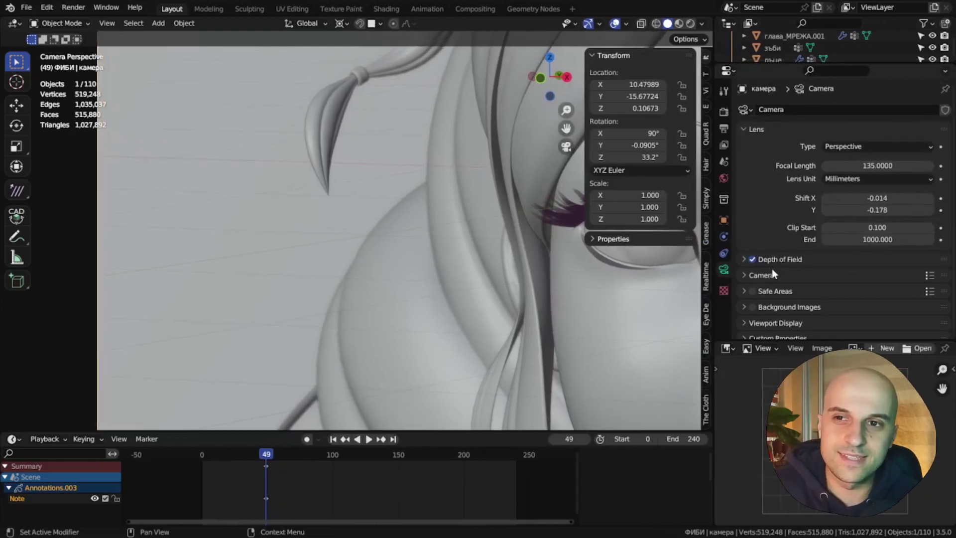
Step: Add a Track To constraint to the camera
left_click(724, 235)
left_click(780, 112)
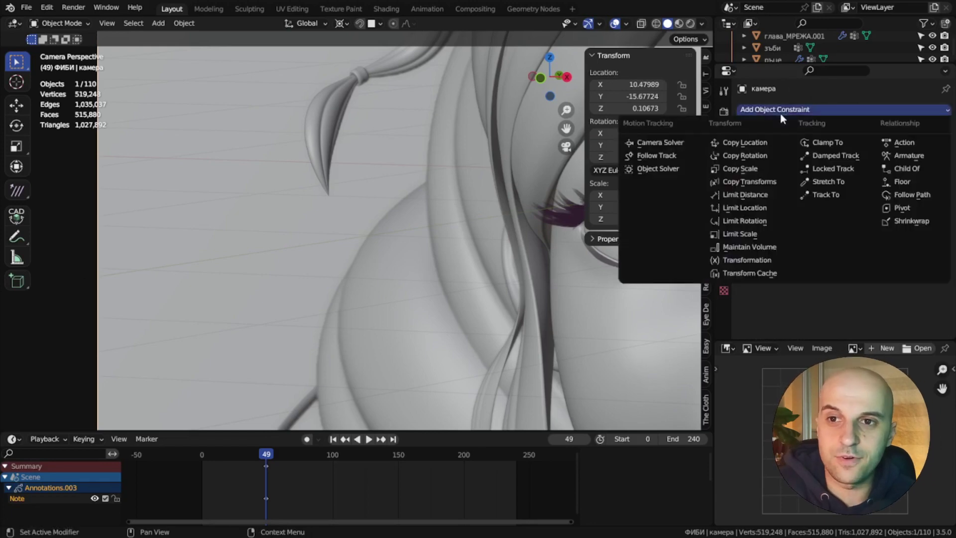
left_click(840, 198)
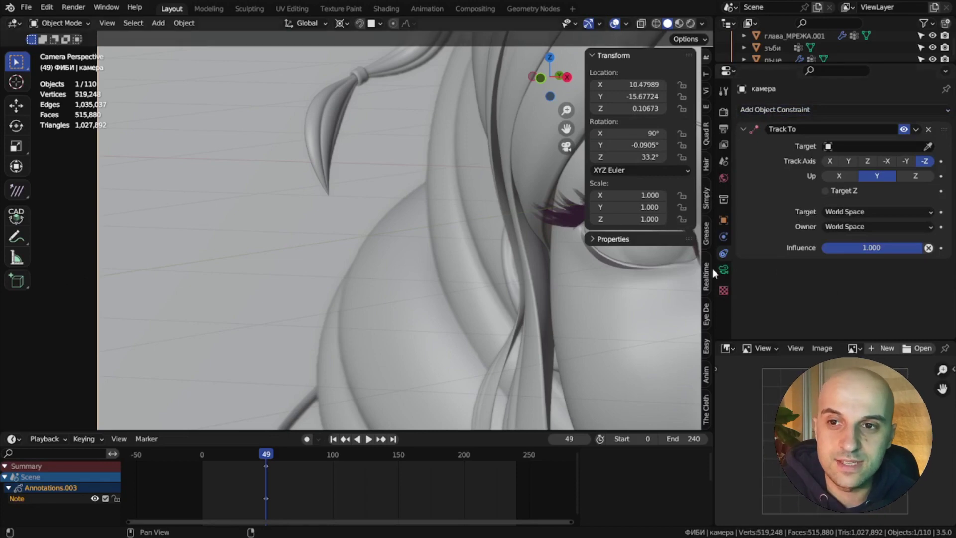
Step: Leave the camera view and show the camera's name in its viewport display options
key("KP_0")
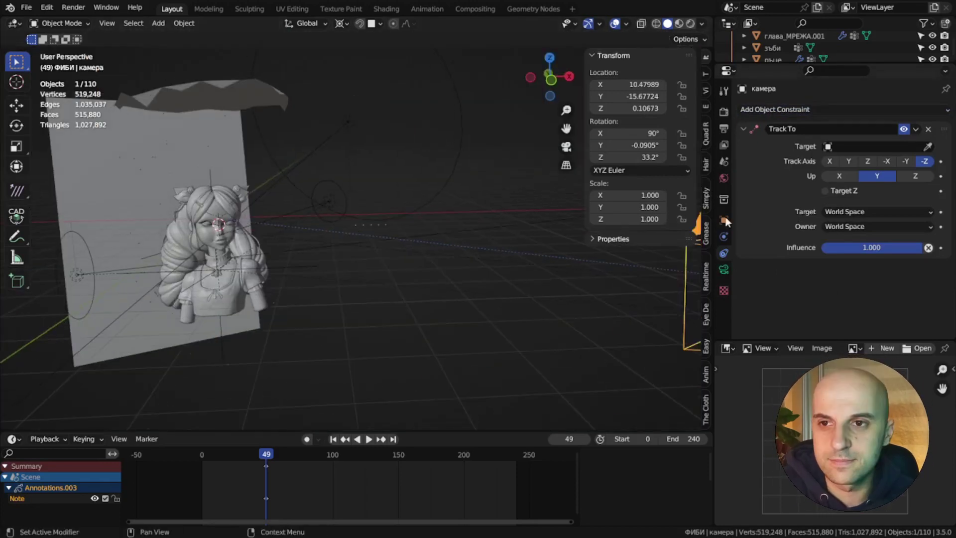
left_click(724, 219)
scroll(797, 194, "down", 6)
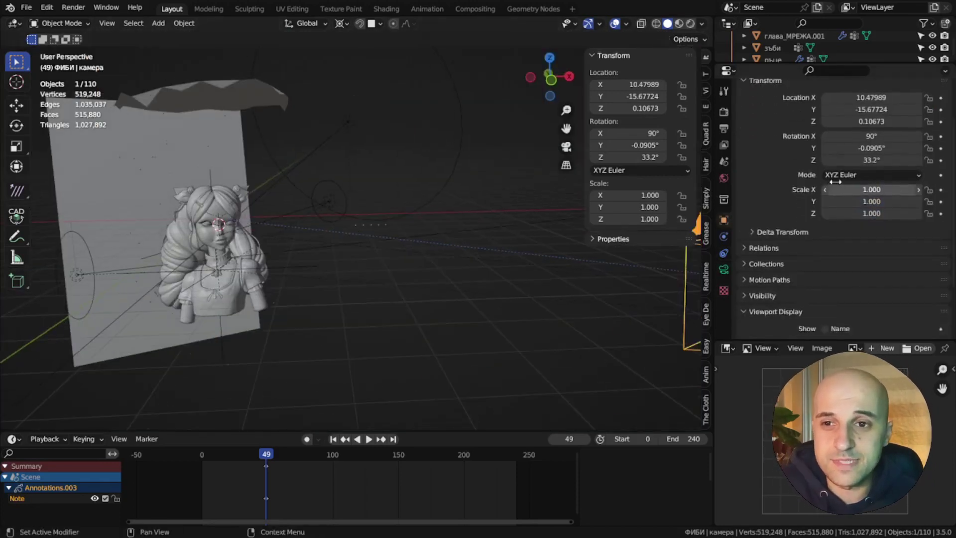
scroll(801, 197, "down", 1)
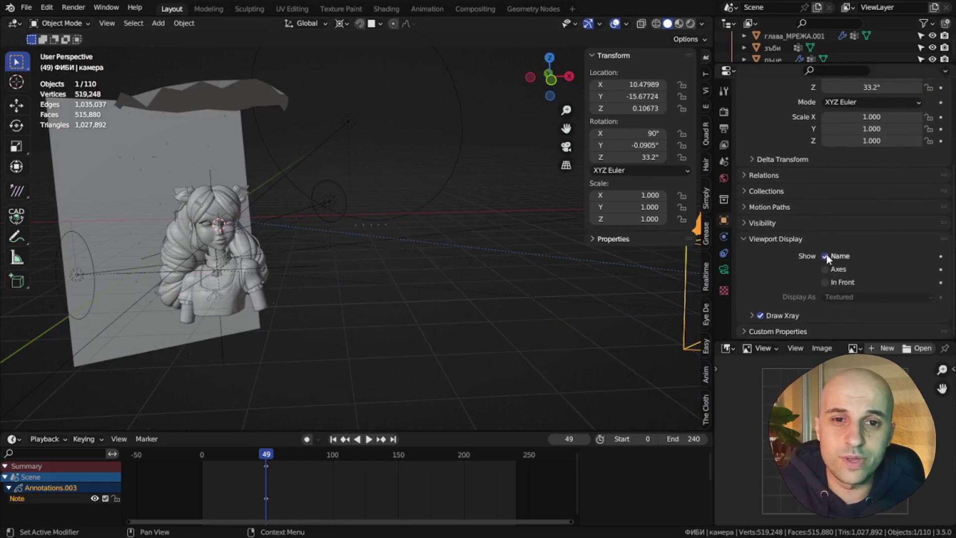
Step: Enable Background Images for the camera and add an empty image slot
left_click(724, 269)
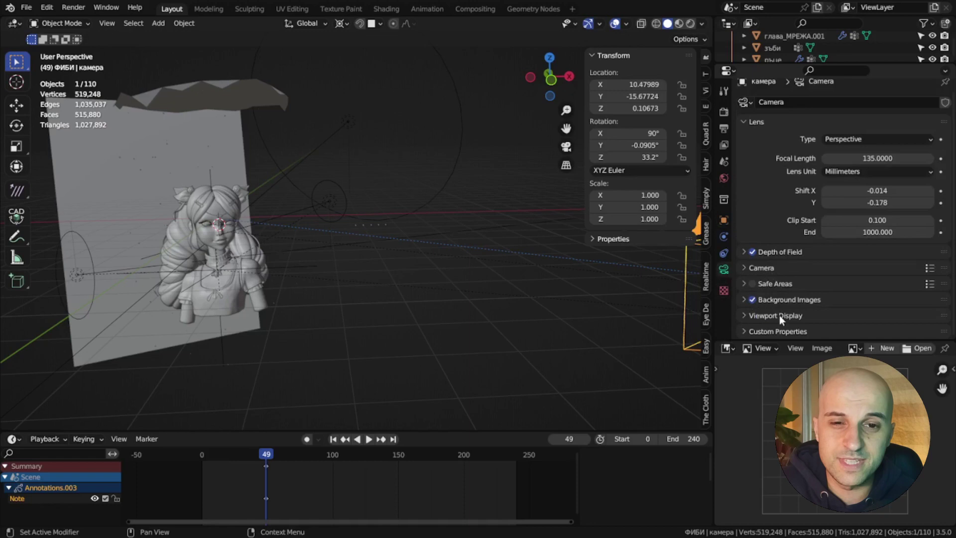
left_click(754, 300)
scroll(755, 300, "down", 1)
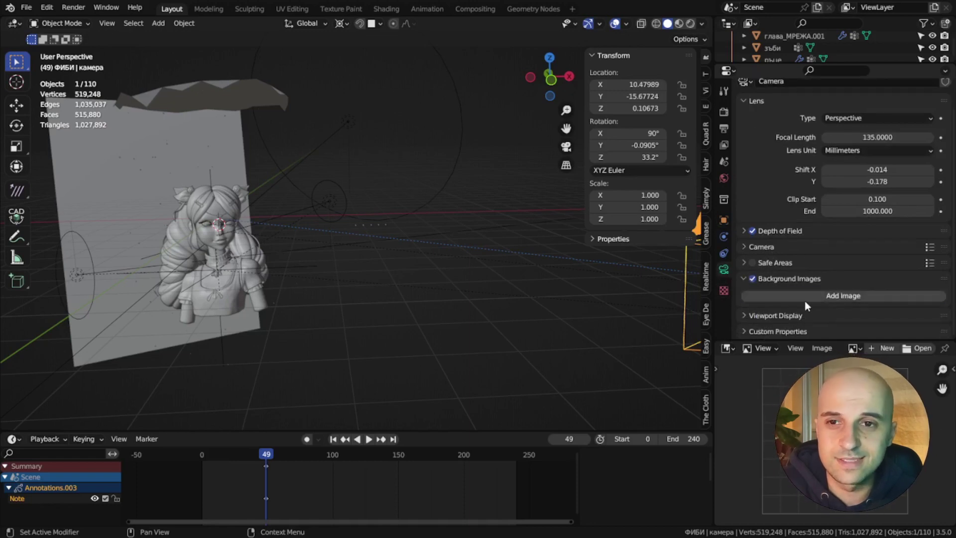
left_click(837, 296)
scroll(855, 328, "down", 3)
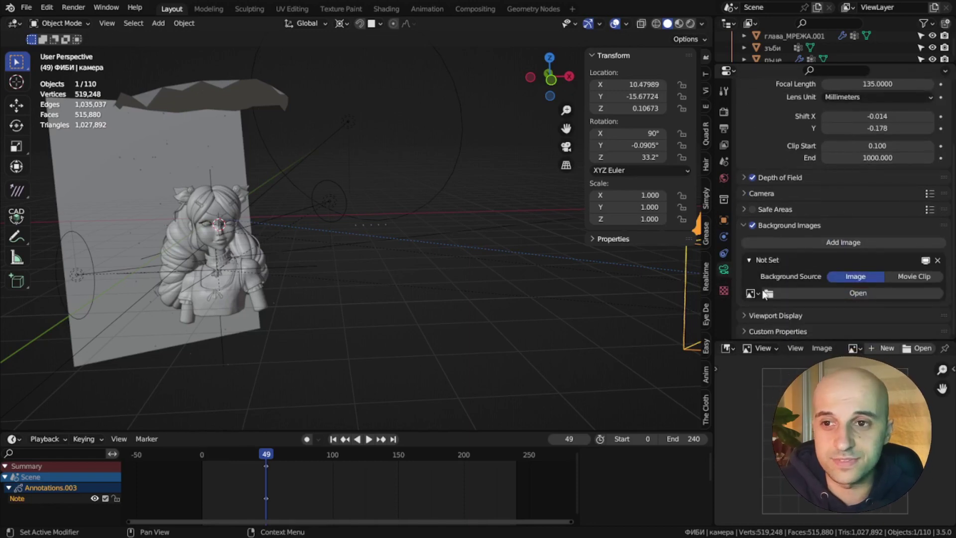
scroll(759, 319, "down", 5)
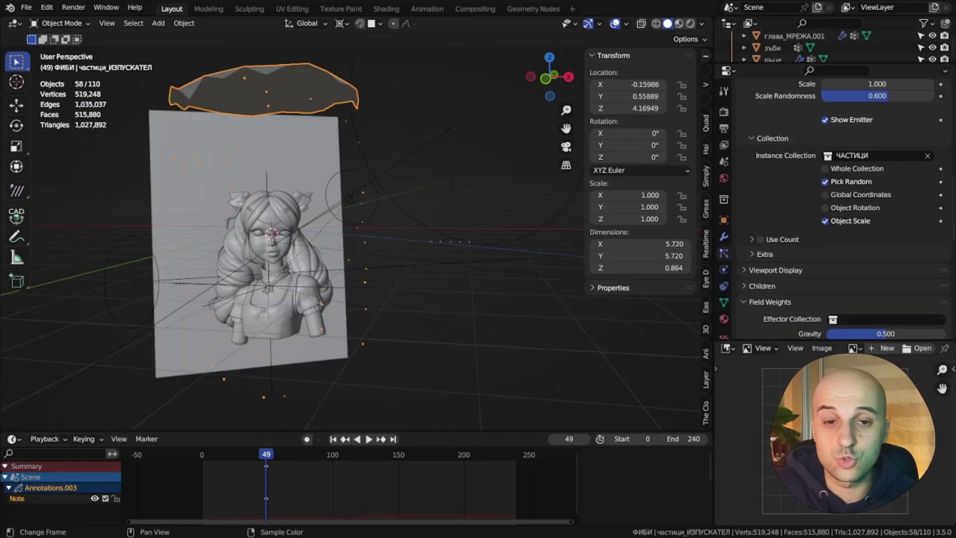
Step: Select the camera again, collapse its object settings and expand its Custom Properties
middle_click_drag(428, 272, 457, 284)
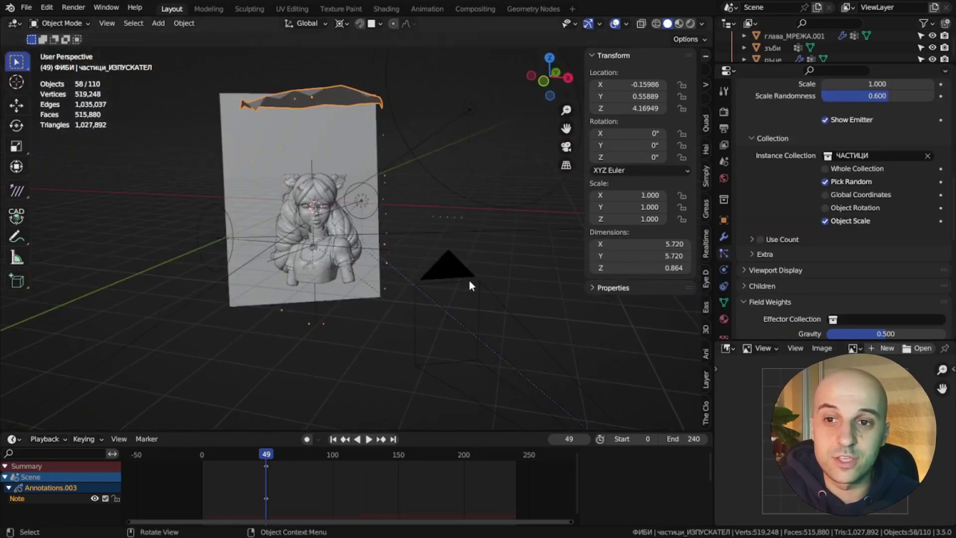
left_click(469, 280)
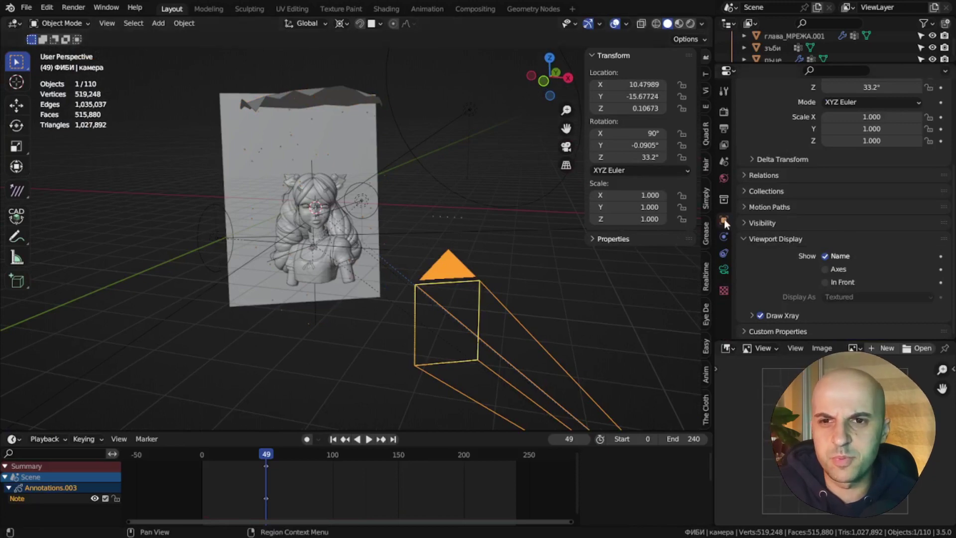
left_click(746, 239)
left_click(744, 85)
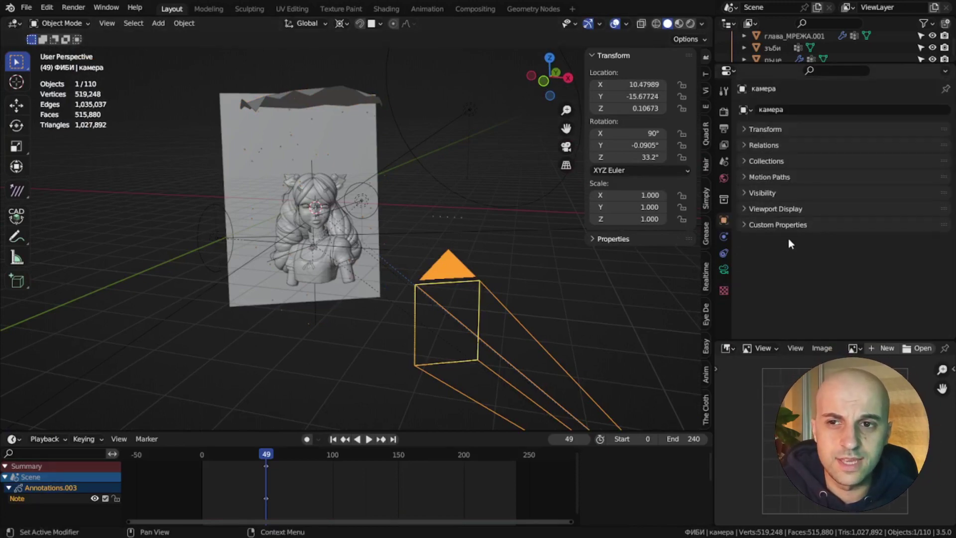
left_click(744, 225)
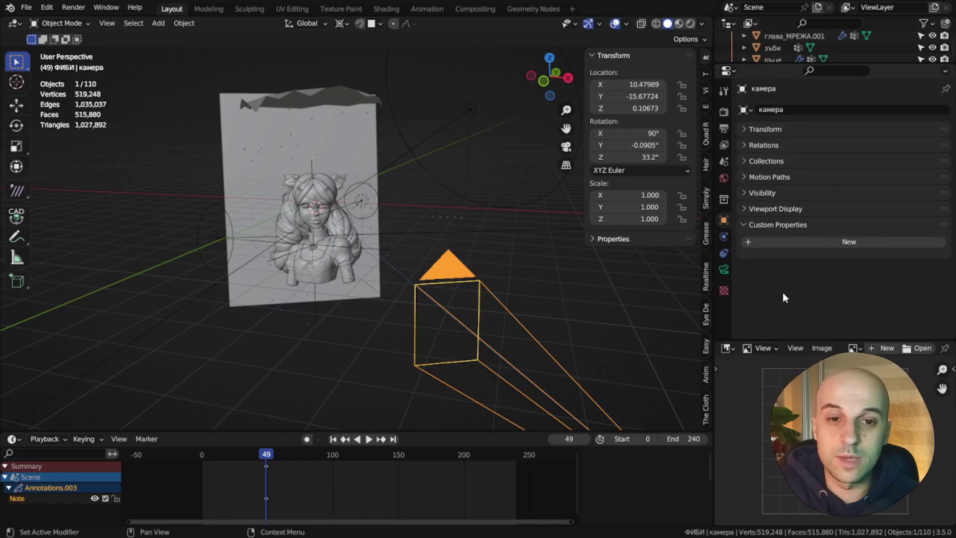
key("ctrl+space")
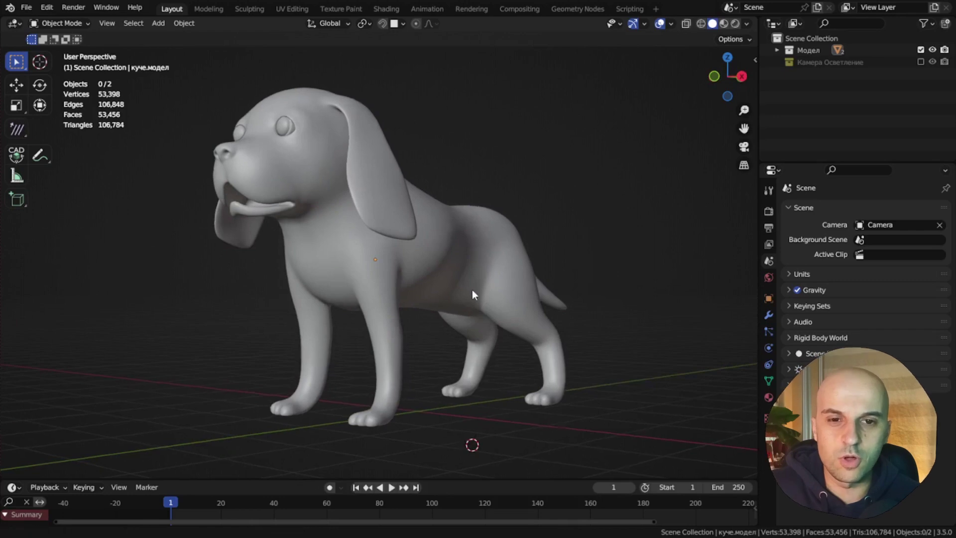
Step: Examine the dog model from the front, right and top orthographic views
mouse_move(472, 288)
middle_mouse_down()
mouse_move(558, 310)
mouse_move(491, 288)
mouse_move(582, 334)
middle_mouse_up()
left_click(491, 287)
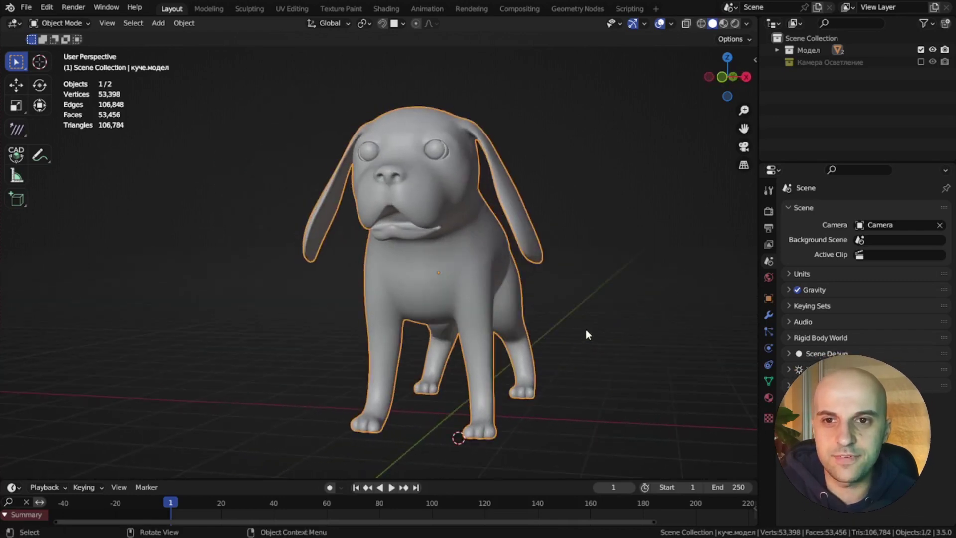
key("KP_1")
key("KP_Decimal")
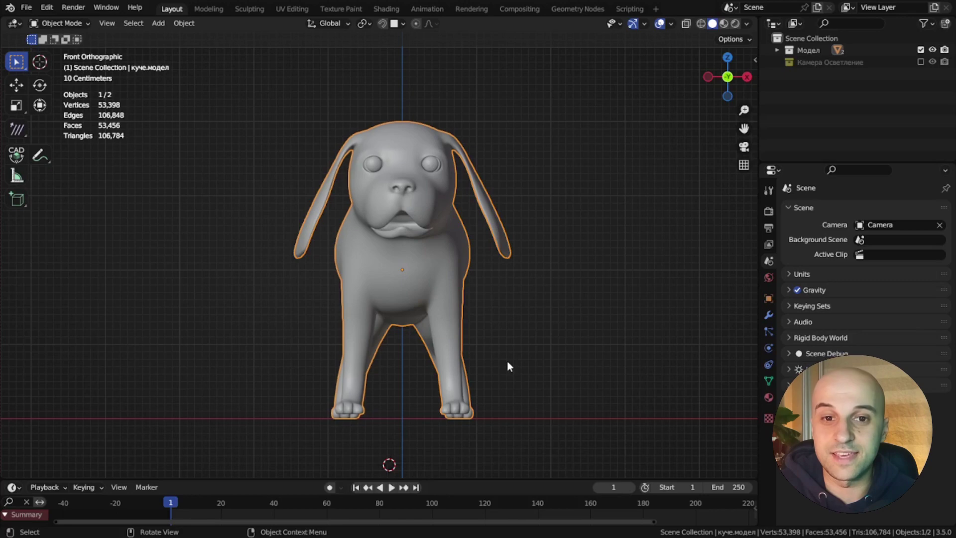
key("KP_3")
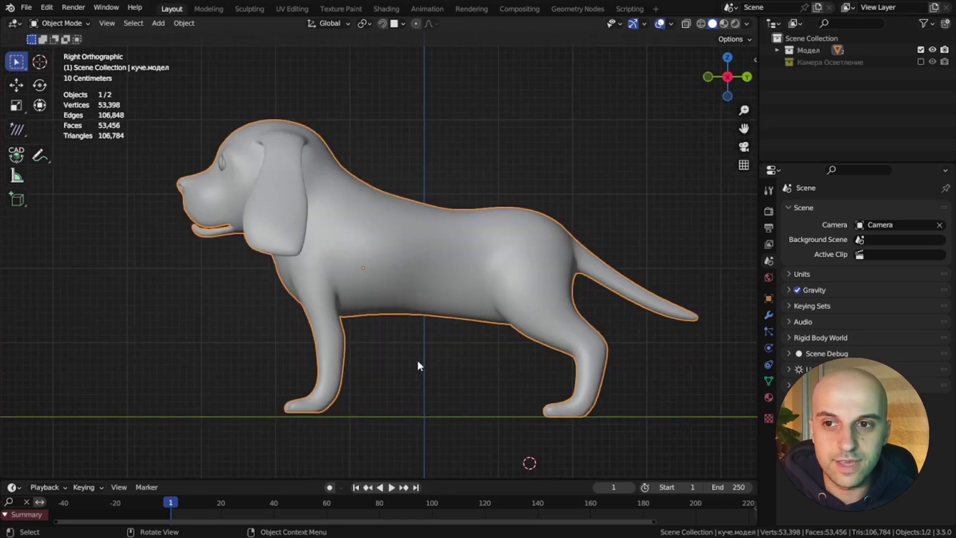
key("KP_7")
scroll(428, 349, "down", 3)
middle_click_drag(443, 338, 438, 346, "shift")
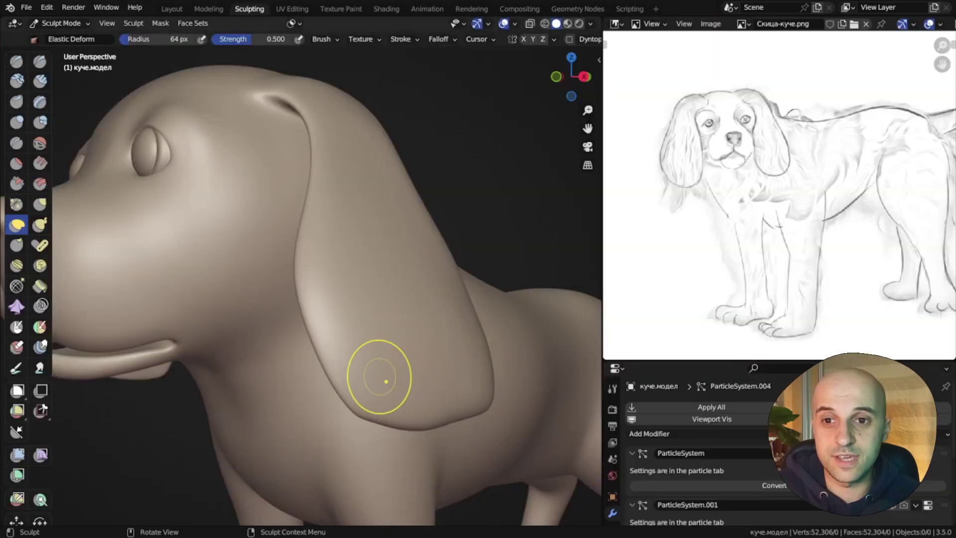
Step: Reshape the lower part of the dog's ear using the Elastic Deform brush with a 179 px radius
key("g")
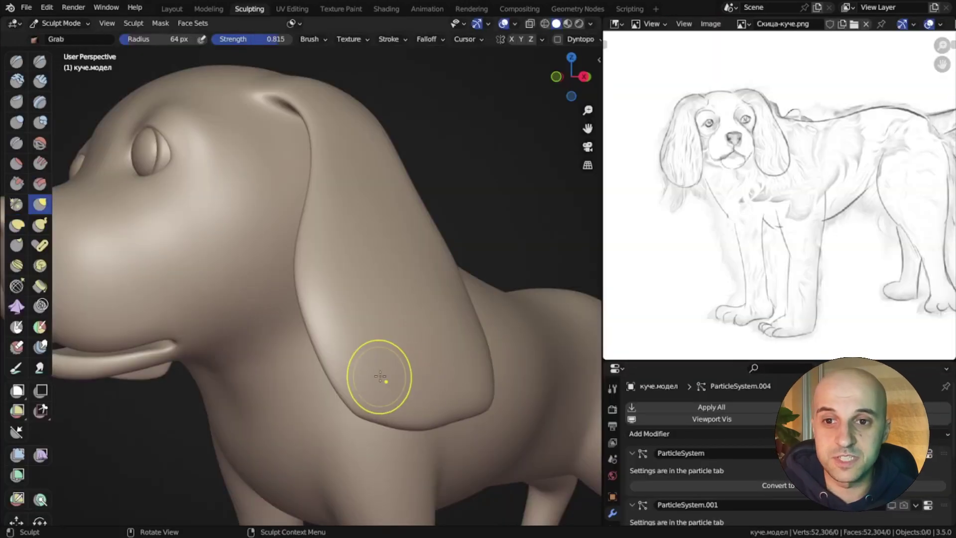
key("shift+g")
key("f")
left_click(443, 376)
left_click_drag(444, 398, 446, 398)
scroll(443, 399, "up", 3)
mouse_move(443, 399)
middle_mouse_down()
mouse_move(420, 413)
mouse_move(518, 434)
middle_mouse_up()
left_click_drag(446, 427, 466, 435)
Step: Pull out the lower edge of the dog's ear from a side view with Elastic Deform
middle_click_drag(464, 379, 465, 483, "shift")
mouse_move(448, 349)
middle_mouse_down()
mouse_move(399, 344)
mouse_move(349, 319)
middle_mouse_up()
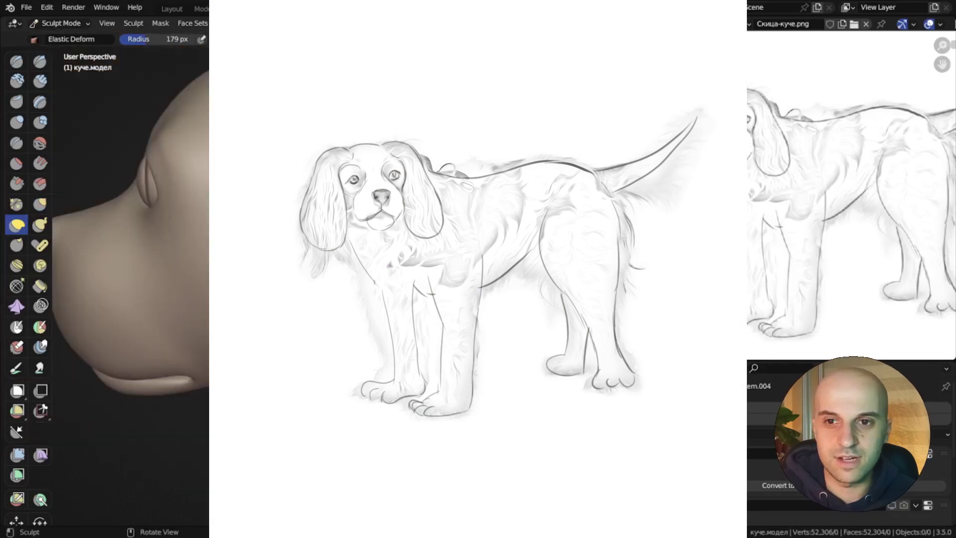
key("f")
mouse_move(384, 478)
middle_mouse_down("shift")
mouse_move(403, 426)
mouse_move(393, 384)
middle_mouse_up("shift")
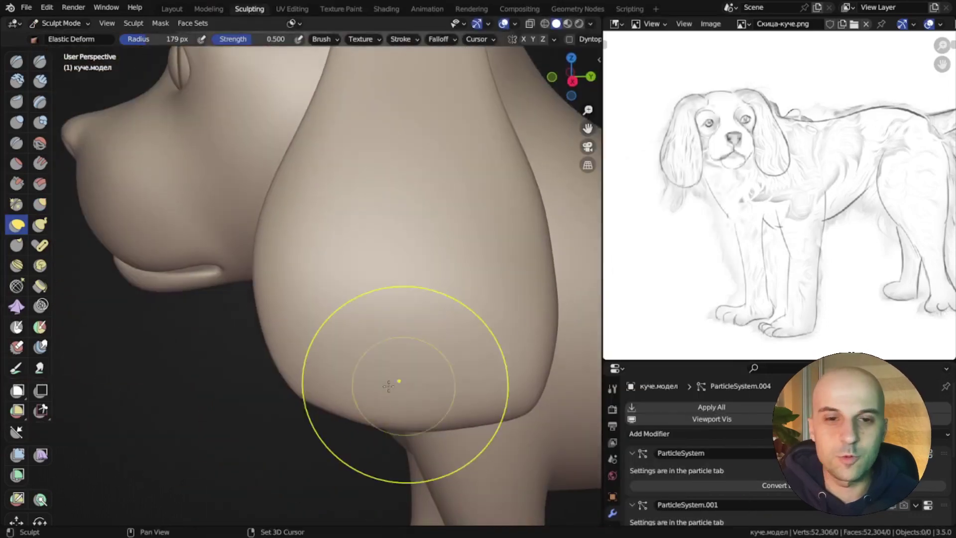
left_click_drag(373, 387, 348, 404)
mouse_move(459, 380)
middle_mouse_down()
mouse_move(294, 368)
mouse_move(279, 349)
middle_mouse_up()
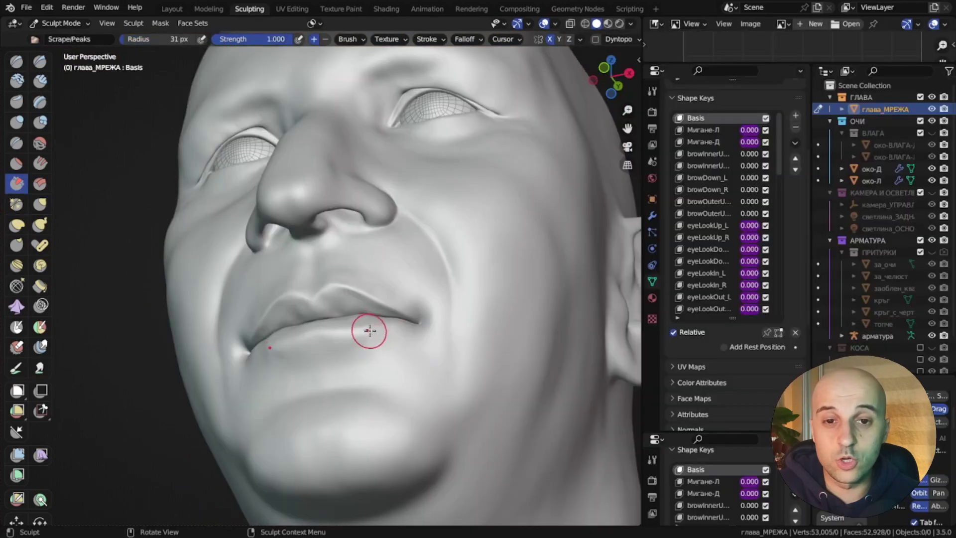
Step: Flatten the upper lip near the corner of the man's mouth with the Scrape/Peaks brush
scroll(370, 330, "up", 5)
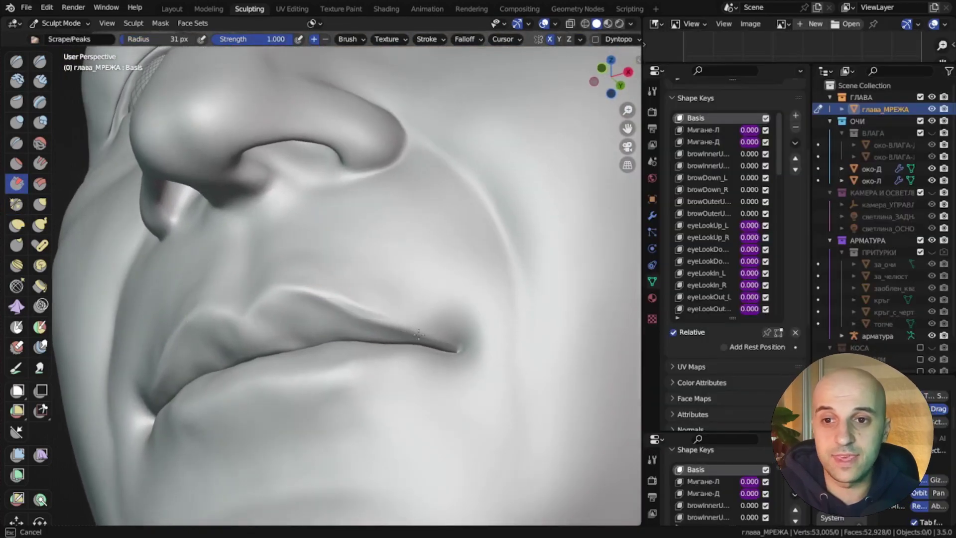
left_click_drag(446, 343, 368, 313)
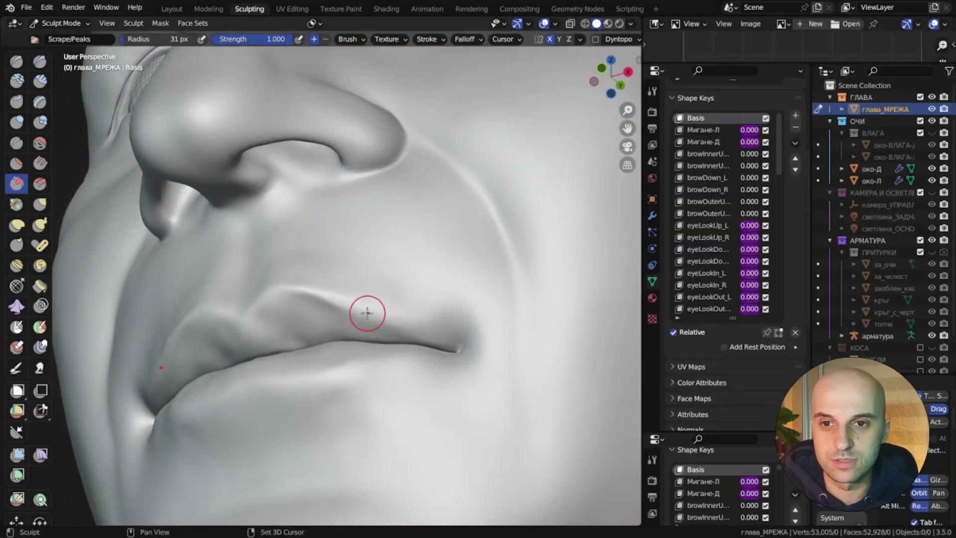
middle_click_drag(403, 340, 423, 350)
left_click_drag(422, 351, 406, 364, "alt")
mouse_move(413, 367)
left_mouse_down("ctrl+alt")
mouse_move(414, 401)
mouse_move(410, 382)
mouse_move(390, 391)
mouse_move(398, 381)
left_mouse_up("ctrl+alt")
Step: Adjust the shape of the man's upper lip with the Grab brush
key("g")
left_click_drag(394, 381, 374, 314, "ctrl+alt")
left_click_drag(255, 310, 239, 319)
left_click_drag(231, 314, 231, 315)
left_click_drag(240, 322, 318, 399, "alt")
mouse_move(319, 398)
left_mouse_down("alt")
mouse_move(380, 402)
mouse_move(380, 371)
mouse_move(314, 364)
left_mouse_up("alt")
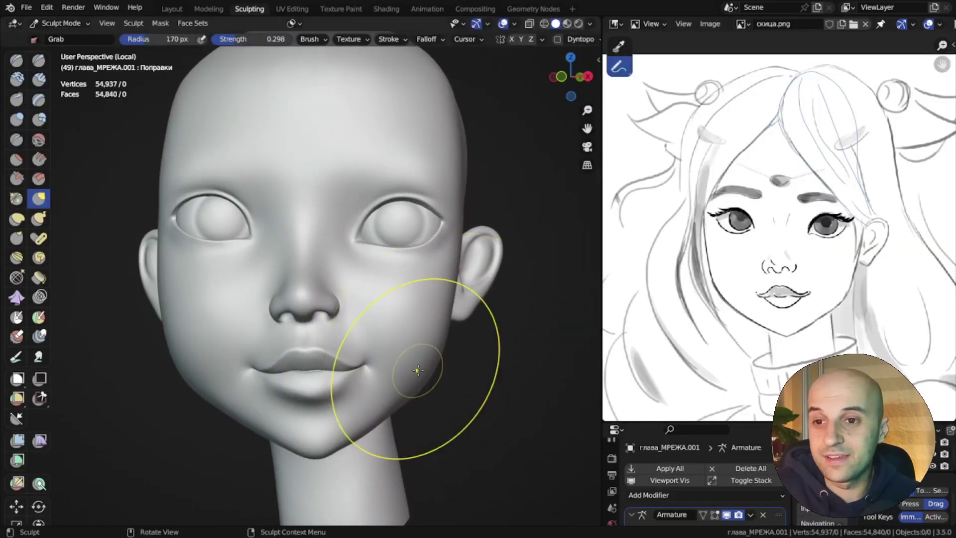
Step: Reshape the girl's cheeks and jaw with the 170 px Grab brush, following the reference sketch
left_click_drag(417, 370, 437, 379)
scroll(309, 400, "up", 1)
mouse_move(283, 401)
left_mouse_down()
mouse_move(259, 418)
mouse_move(319, 416)
left_mouse_up()
mouse_move(299, 318)
middle_mouse_down()
mouse_move(326, 320)
mouse_move(360, 303)
mouse_move(339, 314)
mouse_move(349, 356)
middle_mouse_up()
mouse_move(348, 356)
middle_mouse_down()
mouse_move(432, 350)
mouse_move(385, 281)
mouse_move(410, 299)
middle_mouse_up()
middle_click_drag(410, 299, 348, 259, "ctrl")
mouse_move(270, 261)
left_mouse_down()
mouse_move(286, 235)
mouse_move(372, 213)
mouse_move(398, 222)
left_mouse_up()
middle_click_drag(428, 283, 439, 237)
mouse_move(427, 182)
middle_mouse_down()
mouse_move(367, 243)
mouse_move(404, 345)
mouse_move(408, 338)
middle_mouse_up()
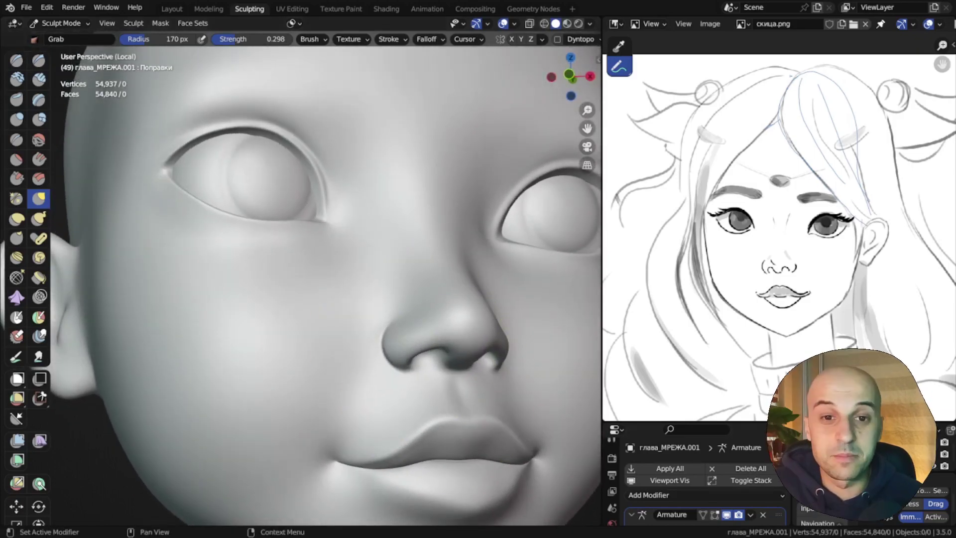
Step: Refine the girl's facial contours with further Grab strokes from several viewing angles
mouse_move(481, 363)
middle_mouse_down()
mouse_move(412, 369)
mouse_move(421, 434)
middle_mouse_up()
middle_click_drag(420, 434, 398, 279, "ctrl")
left_click_drag(318, 328, 320, 330)
middle_click_drag(348, 354, 371, 448, "ctrl")
middle_click_drag(383, 399, 366, 396)
left_click_drag(514, 305, 461, 343)
middle_click_drag(454, 343, 454, 393, "ctrl")
middle_click_drag(454, 393, 443, 393)
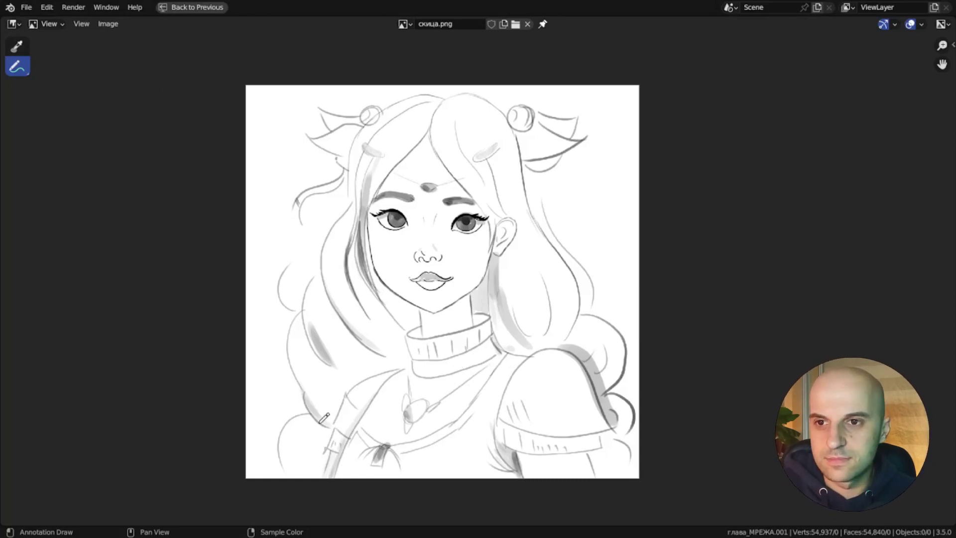
Step: Reshape the girl's lips and mouth corners with the 239 px Elastic Deform brush, following the reference sketch
scroll(434, 386, "up", 2)
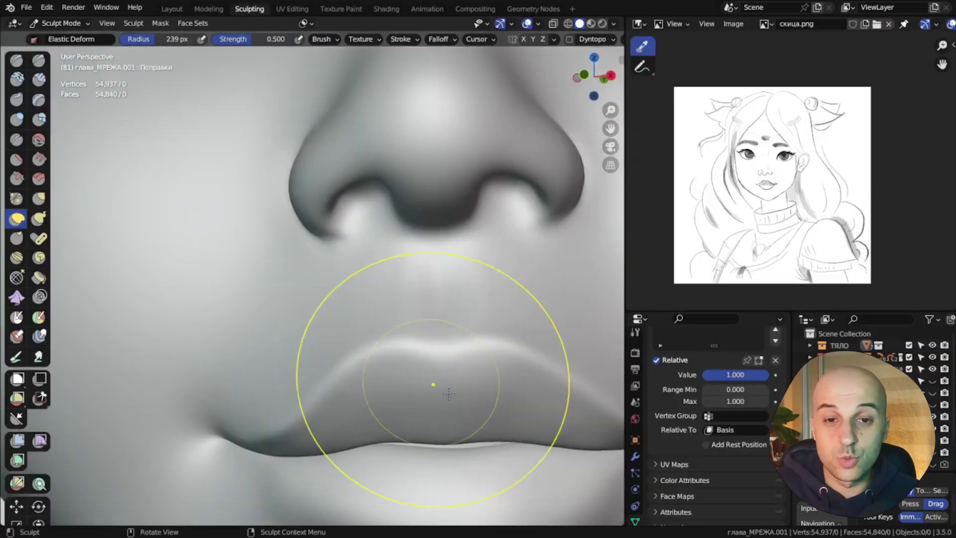
middle_click_drag(534, 423, 427, 378, "shift")
scroll(438, 355, "down", 2)
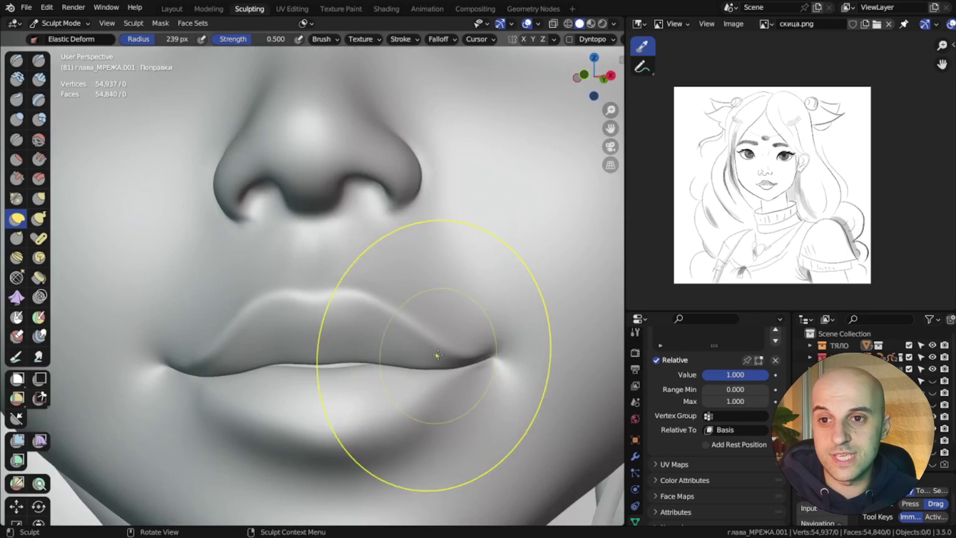
left_click_drag(419, 333, 395, 318)
left_click_drag(433, 343, 435, 340)
left_click_drag(229, 348, 231, 344)
scroll(303, 356, "down", 3)
middle_click_drag(318, 346, 303, 329)
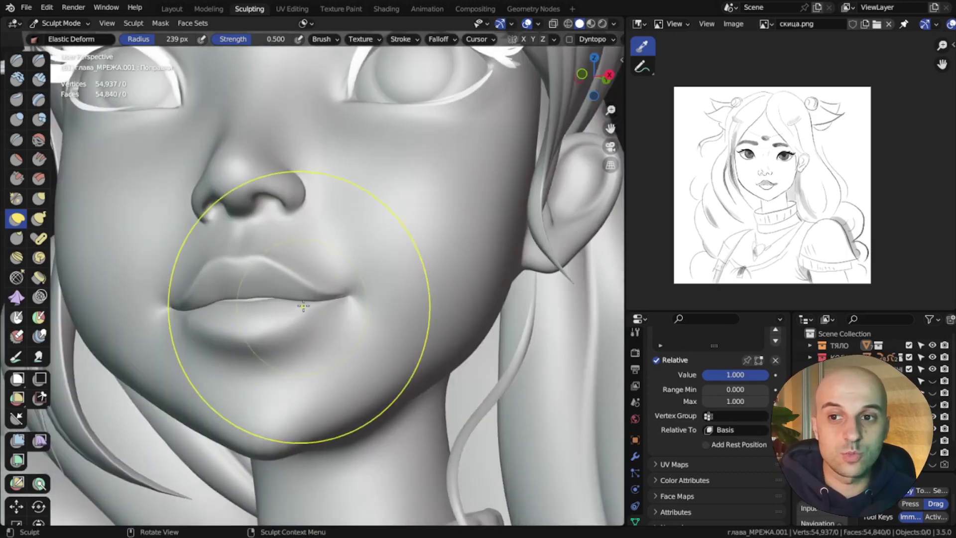
left_click_drag(308, 292, 336, 291)
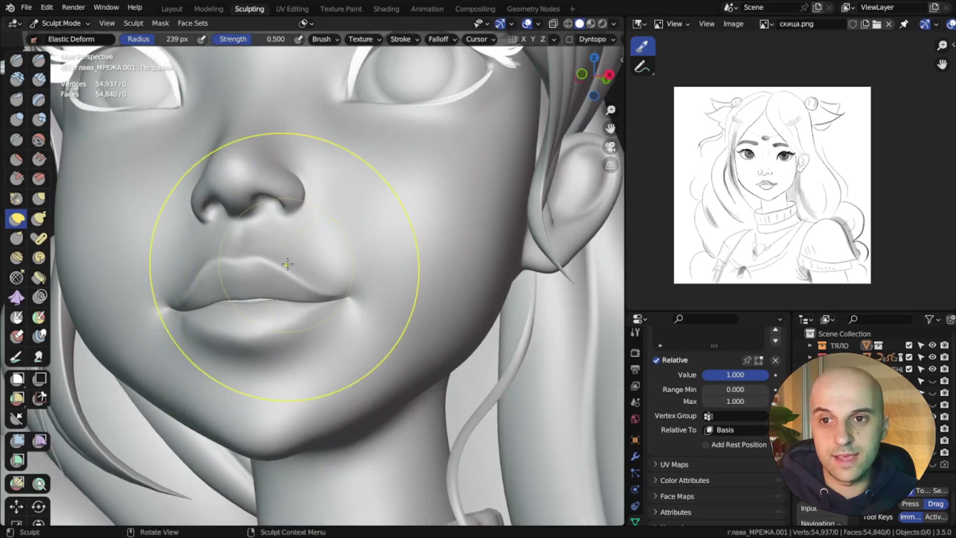
Step: View the face through the camera and adjust the opacity of the скица.png overlay to compare it with the sculpt
key("KP_0")
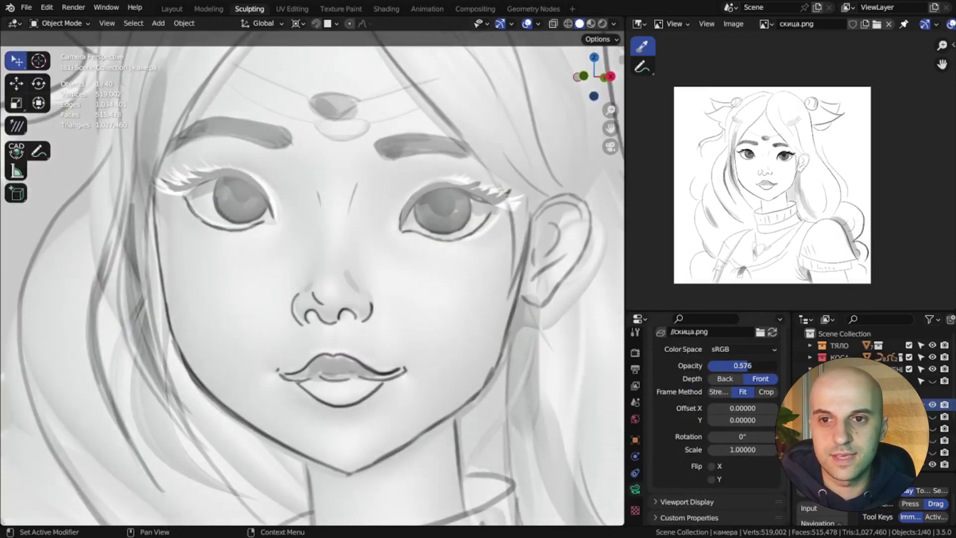
mouse_move(742, 366)
left_mouse_down()
mouse_move(708, 365)
mouse_move(763, 365)
mouse_move(755, 366)
left_mouse_up()
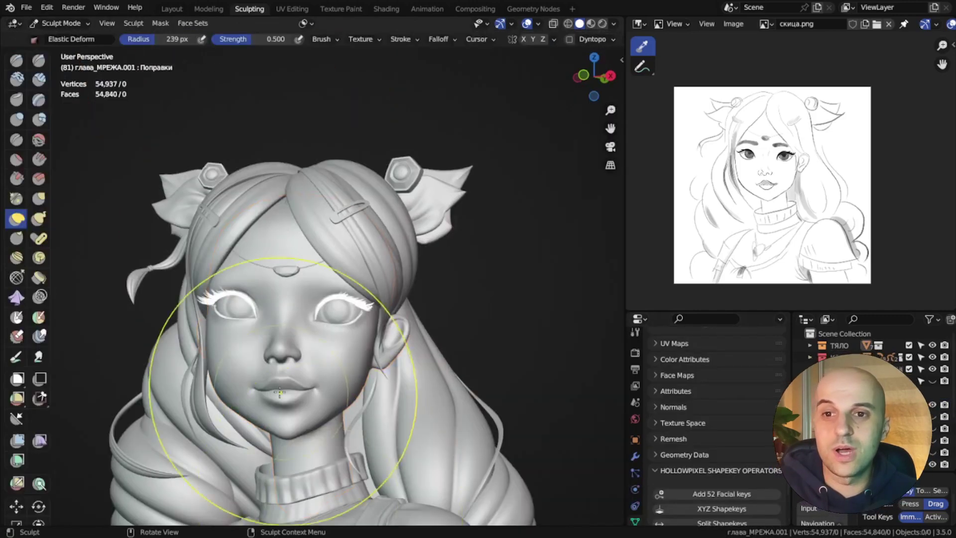
Step: Adjust the area around the girl's nose and upper lip with the 239 px Elastic Deform brush
scroll(280, 393, "up", 8)
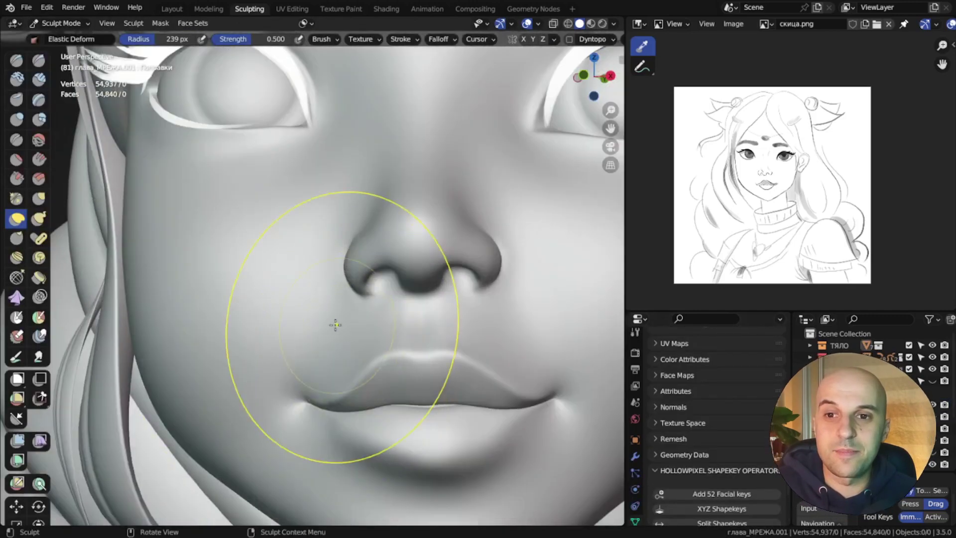
scroll(413, 355, "down", 6)
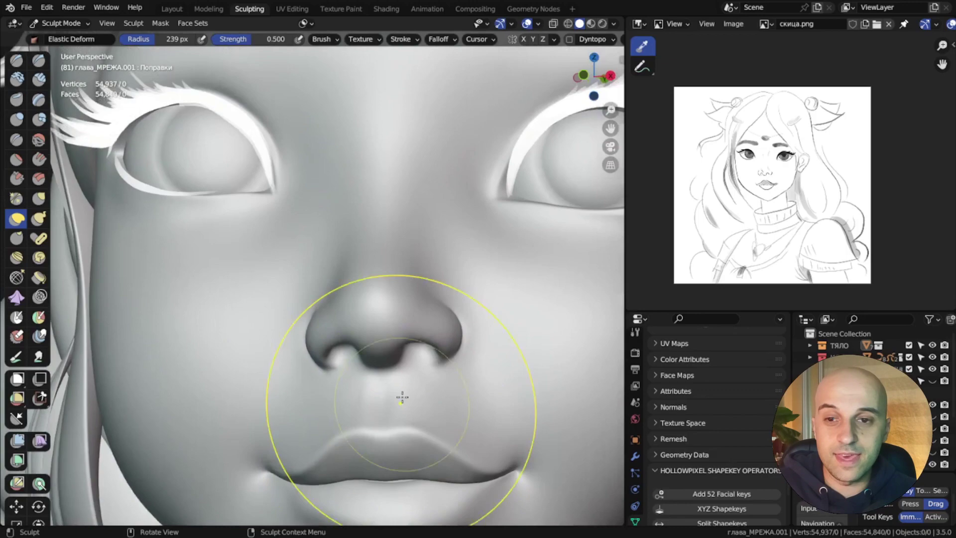
scroll(401, 284, "up", 6)
left_click_drag(405, 226, 406, 228)
middle_click_drag(484, 448, 399, 299, "shift")
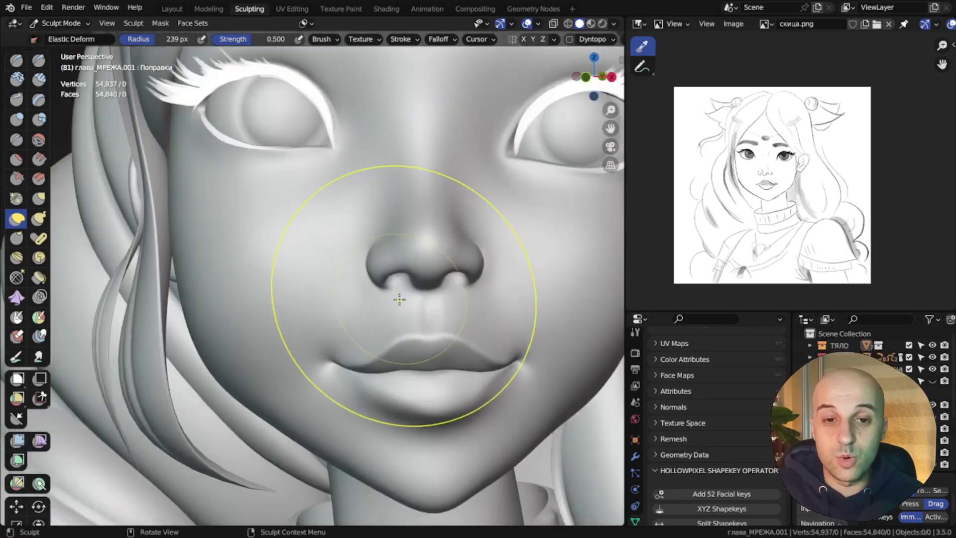
scroll(399, 299, "up", 2)
mouse_move(405, 271)
left_mouse_down()
mouse_move(416, 272)
mouse_move(387, 270)
left_mouse_up()
Step: Reduce the Elastic Deform brush radius to 164 px and refine the girl's nose and mouth corners
key("f")
left_click(370, 270)
middle_click_drag(387, 271, 373, 269)
left_click_drag(449, 246, 444, 248)
left_click_drag(469, 363, 472, 356)
left_click_drag(510, 374, 516, 371)
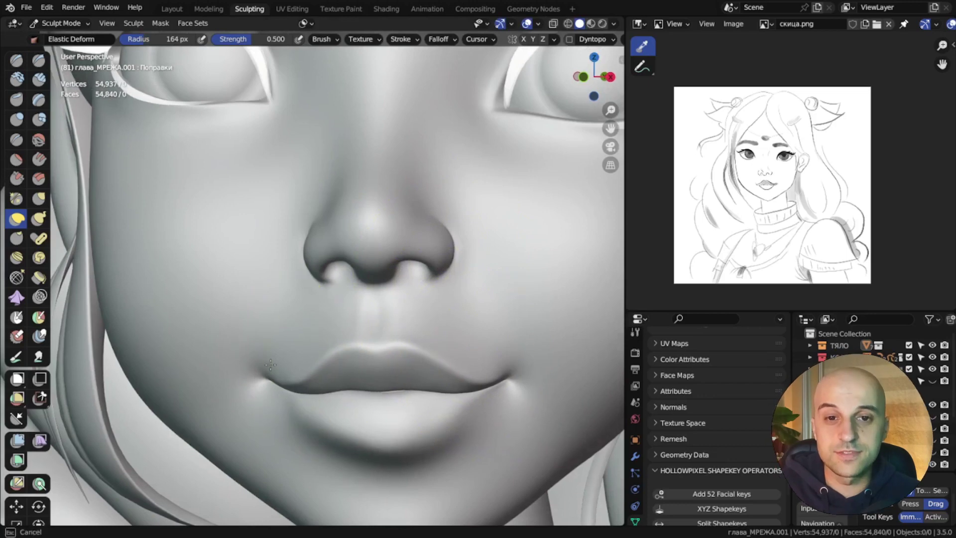
middle_click_drag(410, 367, 359, 331, "shift")
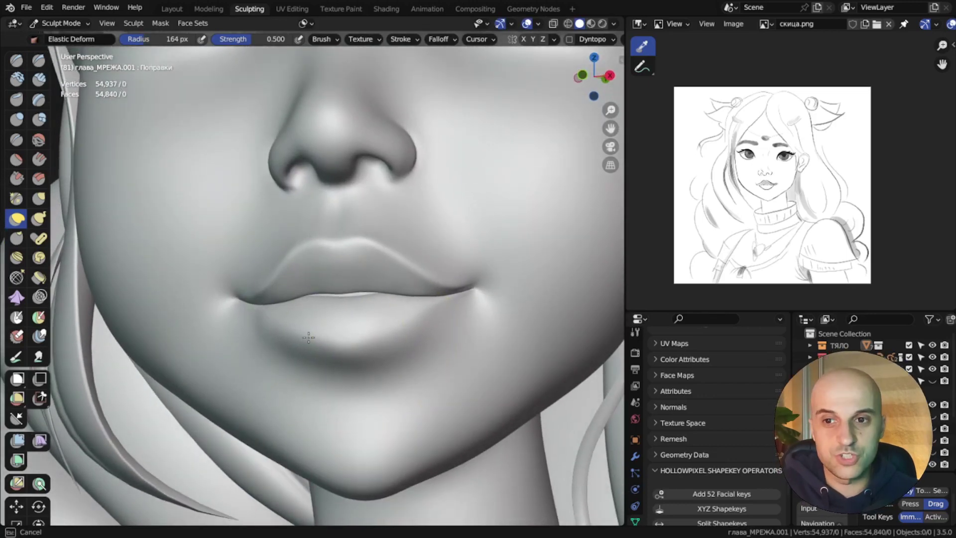
middle_click_drag(443, 333, 429, 346)
key("q")
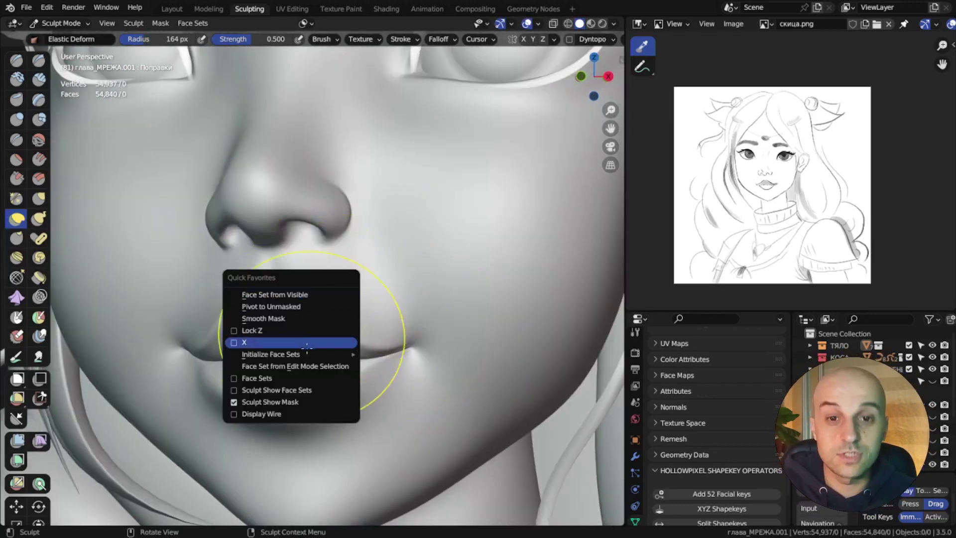
key("Escape")
middle_click_drag(342, 356, 359, 297, "shift")
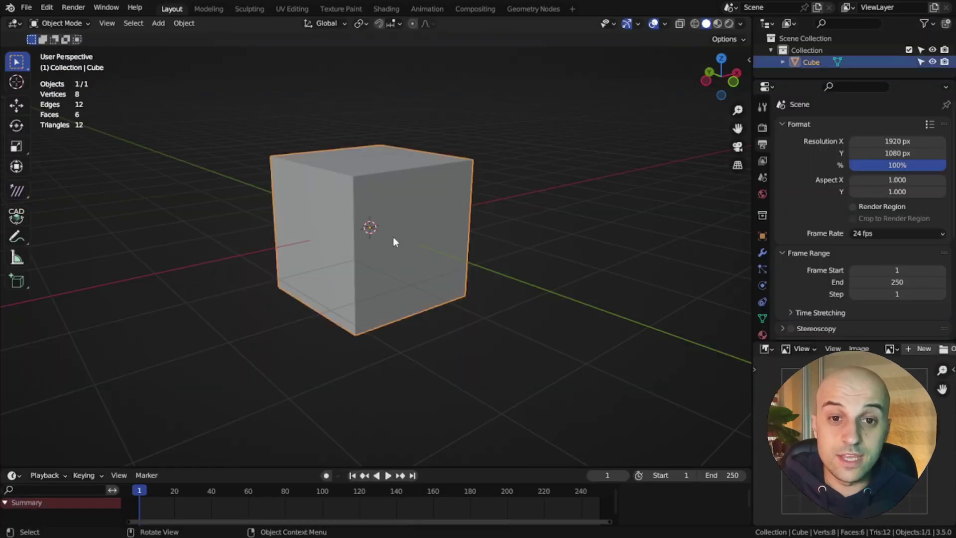
Step: Show the cube's transform values in a widened viewport sidebar and open its object properties
key("n")
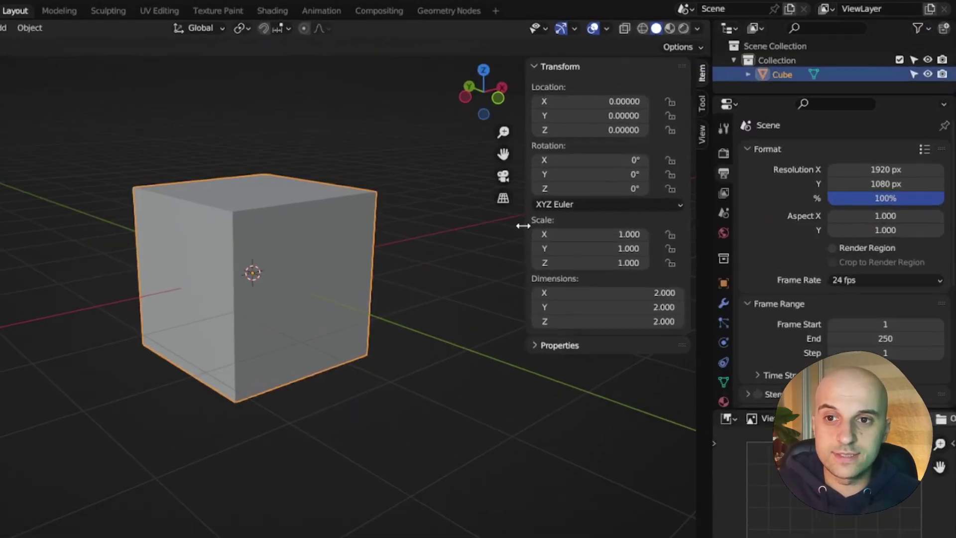
left_click_drag(605, 196, 557, 185)
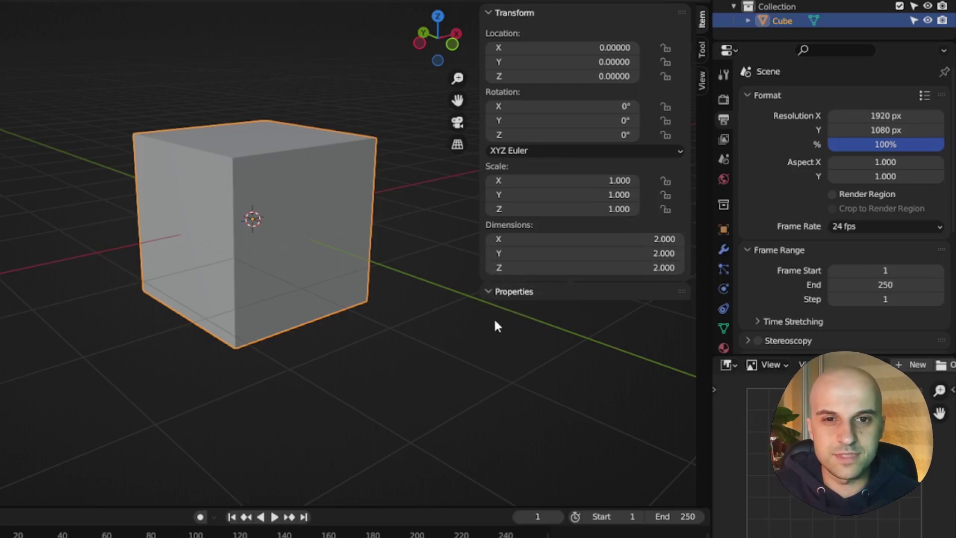
left_click(538, 325)
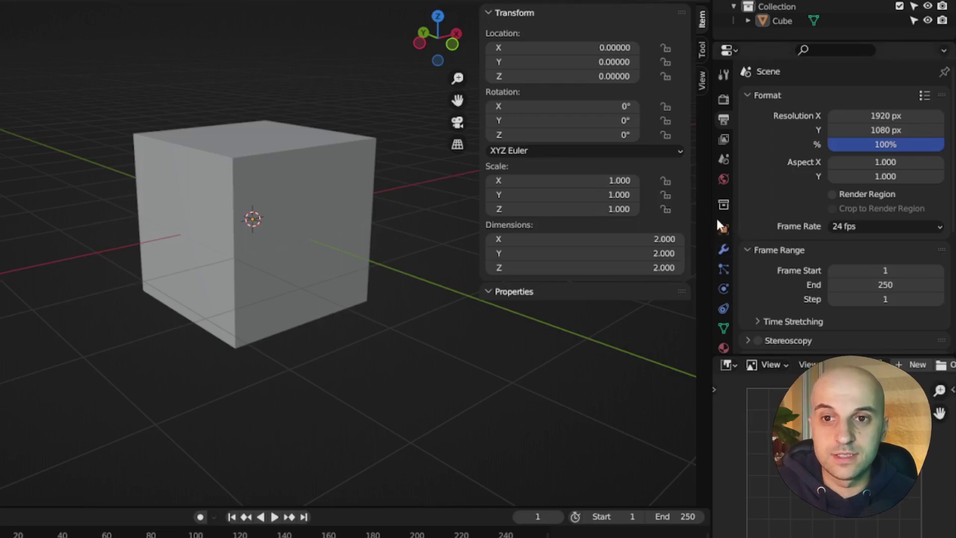
left_click(722, 231)
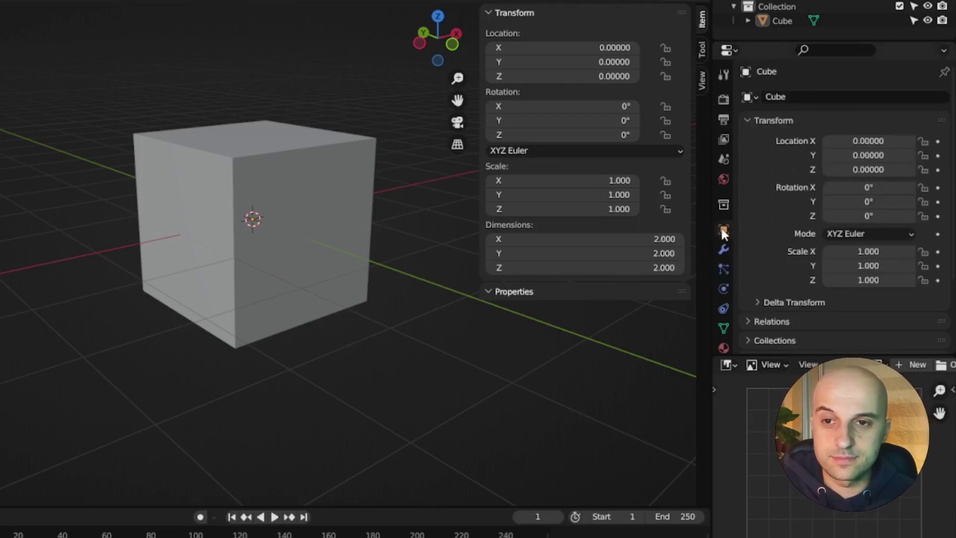
left_click(298, 230)
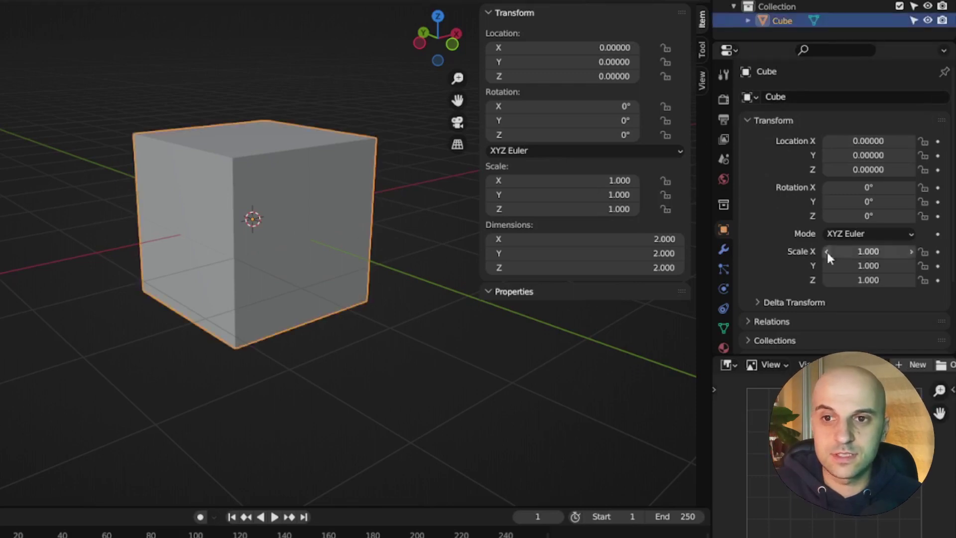
mouse_move(870, 141)
left_mouse_down()
mouse_move(891, 141)
mouse_move(858, 141)
left_mouse_up()
right_click(867, 141)
Step: Add a custom property to the cube and accept its default Float settings
middle_click_drag(855, 240, 861, 179)
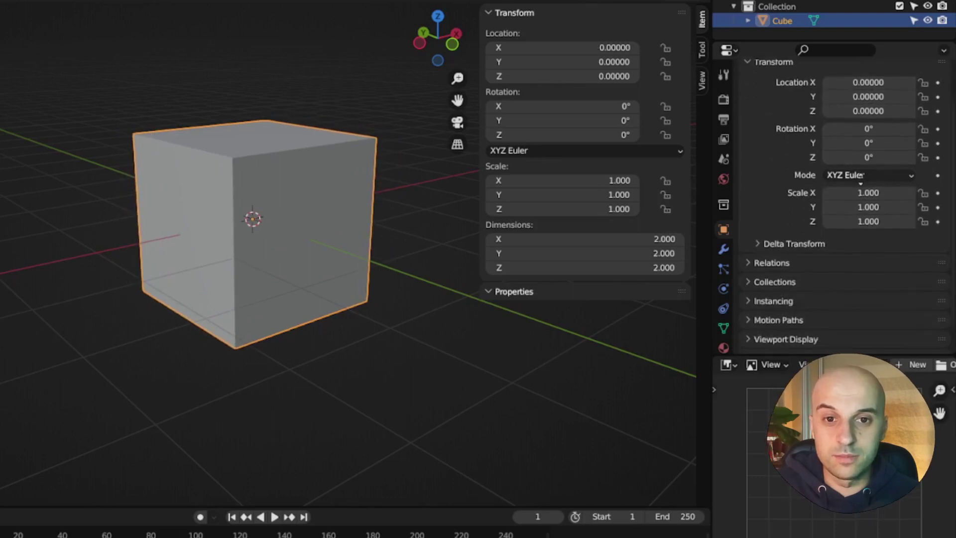
scroll(797, 308, "down", 2)
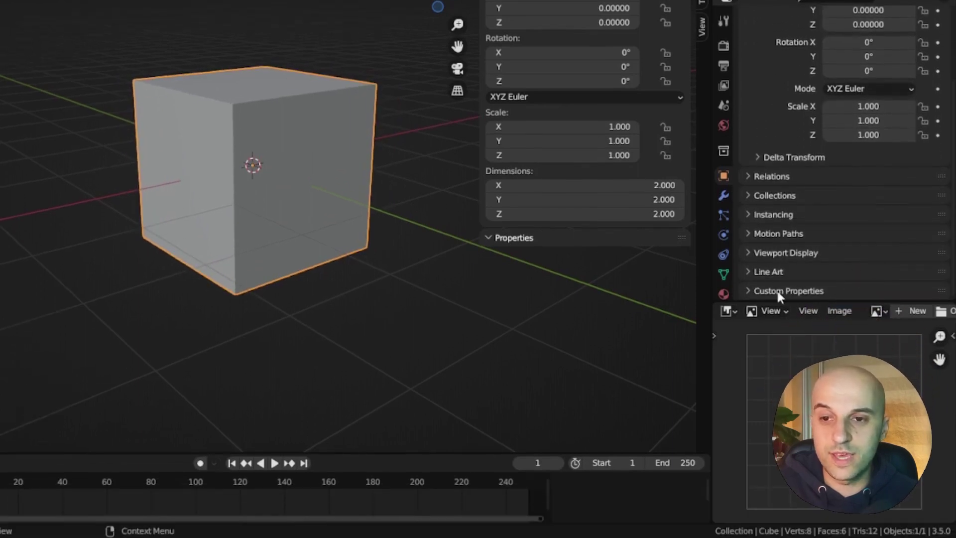
left_click(749, 289)
scroll(816, 286, "down", 2)
left_click(850, 279)
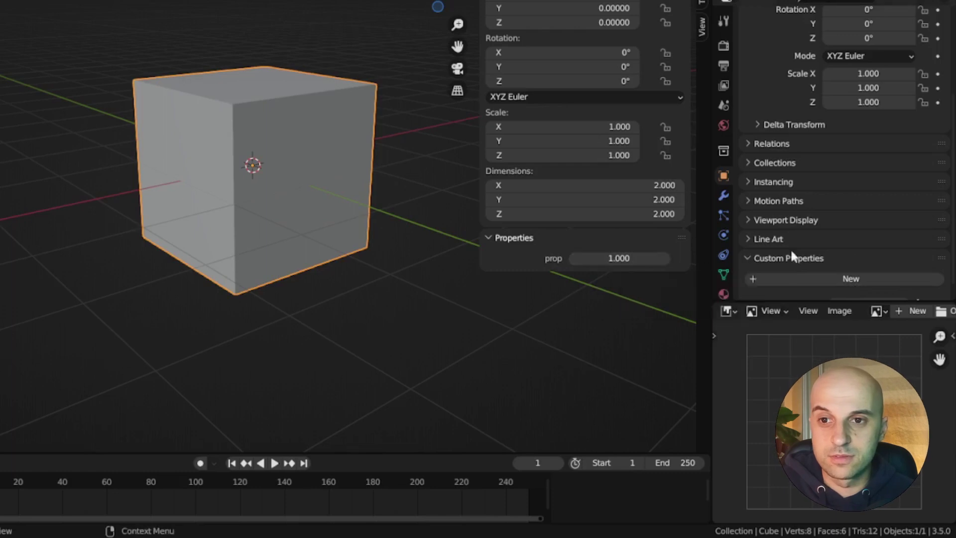
scroll(797, 259, "down", 1)
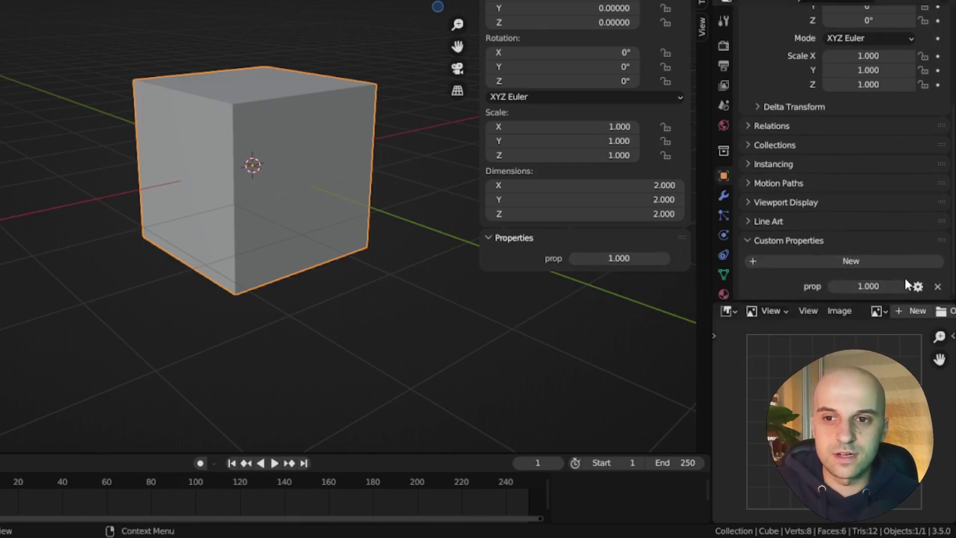
left_click(918, 286)
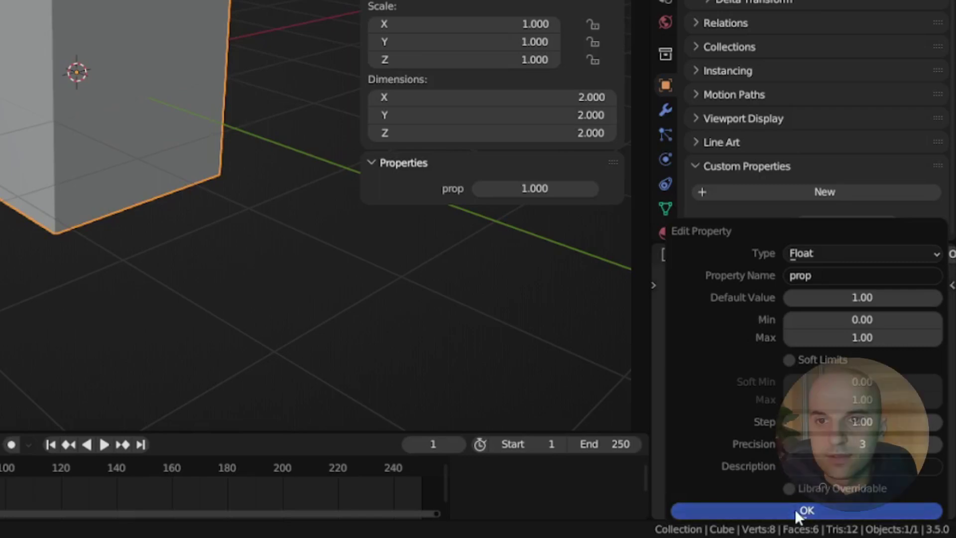
left_click(799, 511)
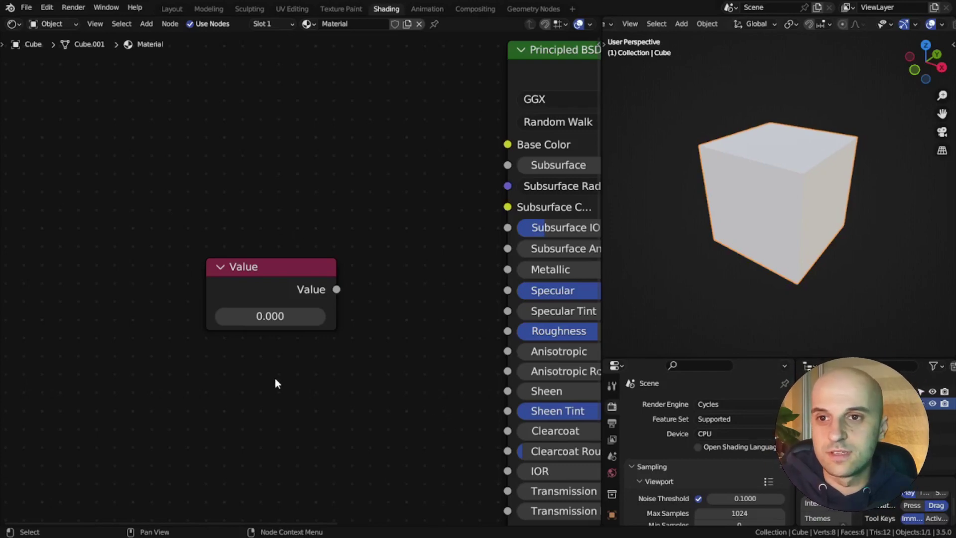
Step: Connect the Value node to the Principled BSDF's Base Color and try out different values on the node
mouse_move(270, 316)
left_mouse_down()
mouse_move(718, 317)
mouse_move(270, 317)
left_mouse_up()
left_click_drag(337, 289, 391, 222)
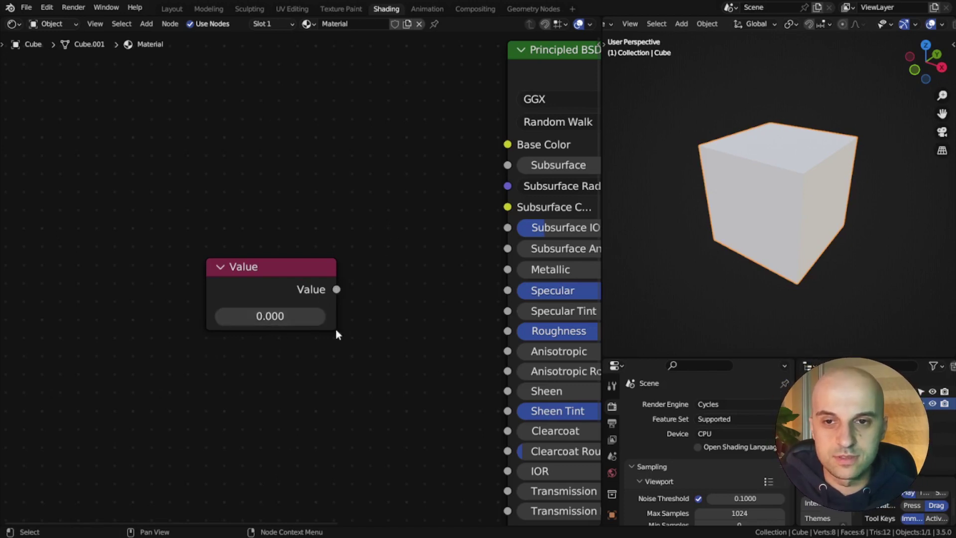
middle_click_drag(438, 208, 290, 279)
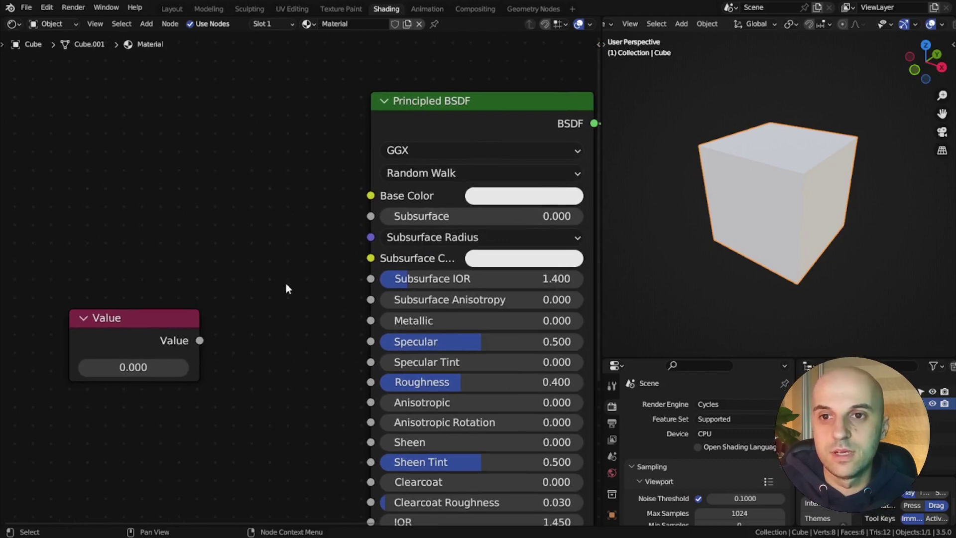
left_click_drag(201, 342, 373, 199)
mouse_move(133, 367)
left_mouse_down()
mouse_move(164, 367)
mouse_move(125, 367)
mouse_move(157, 367)
mouse_move(148, 368)
left_mouse_up()
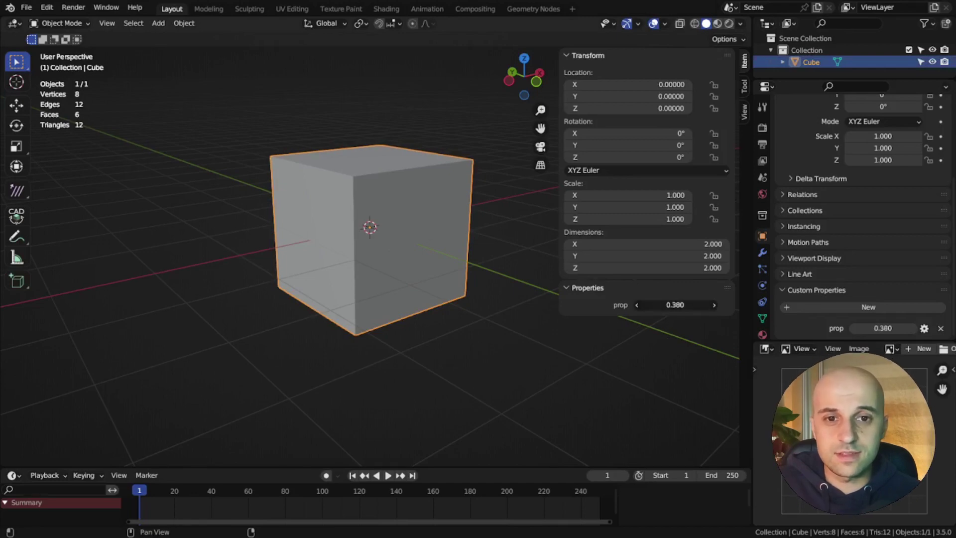
Step: Try out different values for the cube's custom property in the Layout workspace
left_click_drag(675, 305, 655, 329)
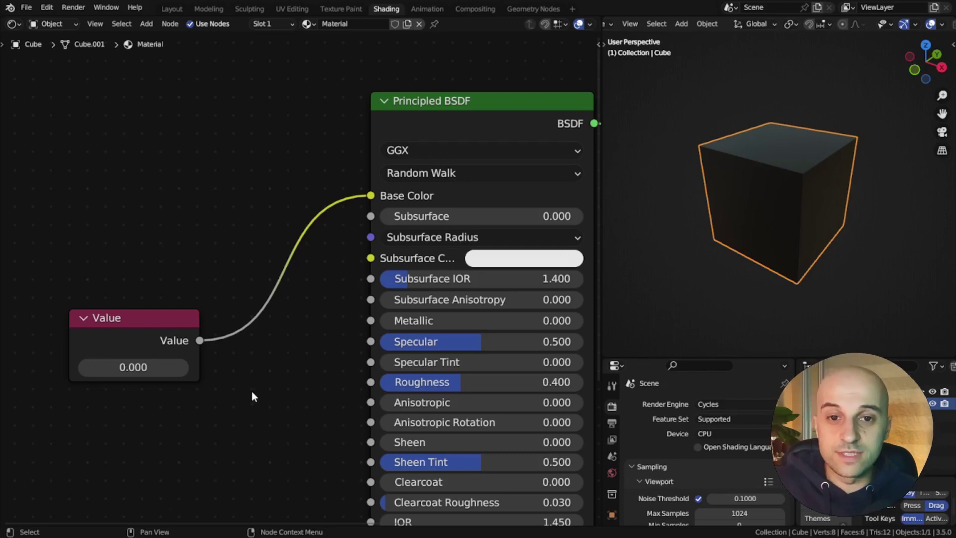
middle_click_drag(253, 385, 313, 358)
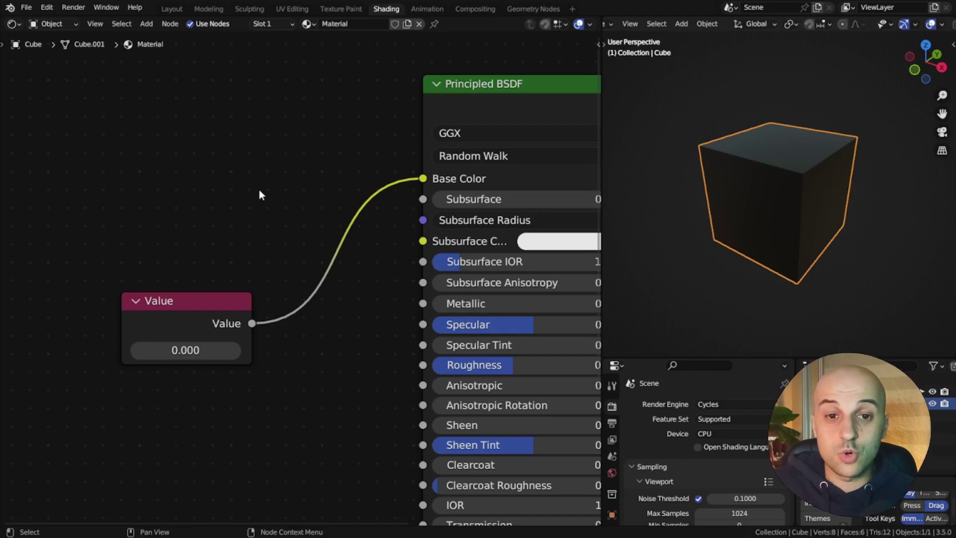
key("t")
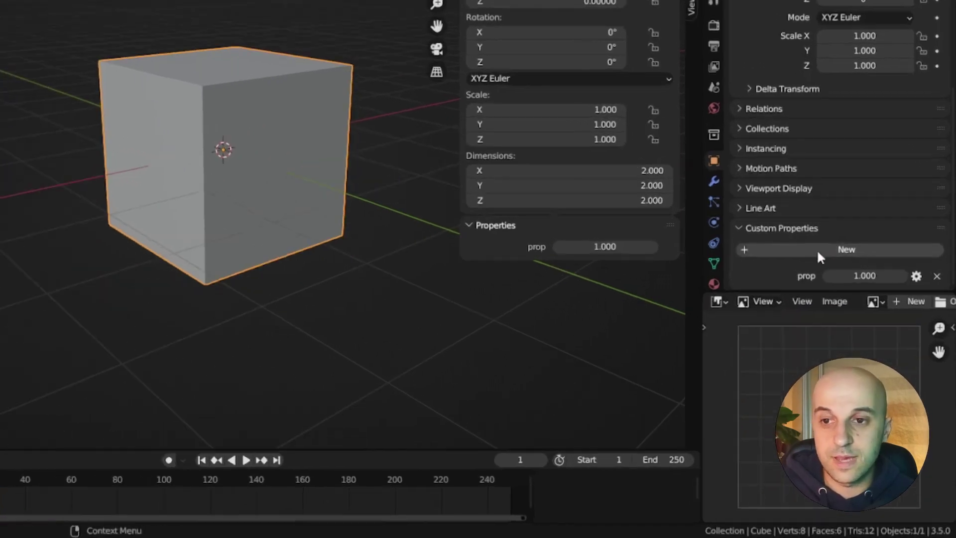
Step: Rename the cube's custom property as Scale
left_click(925, 329)
type("Scal")
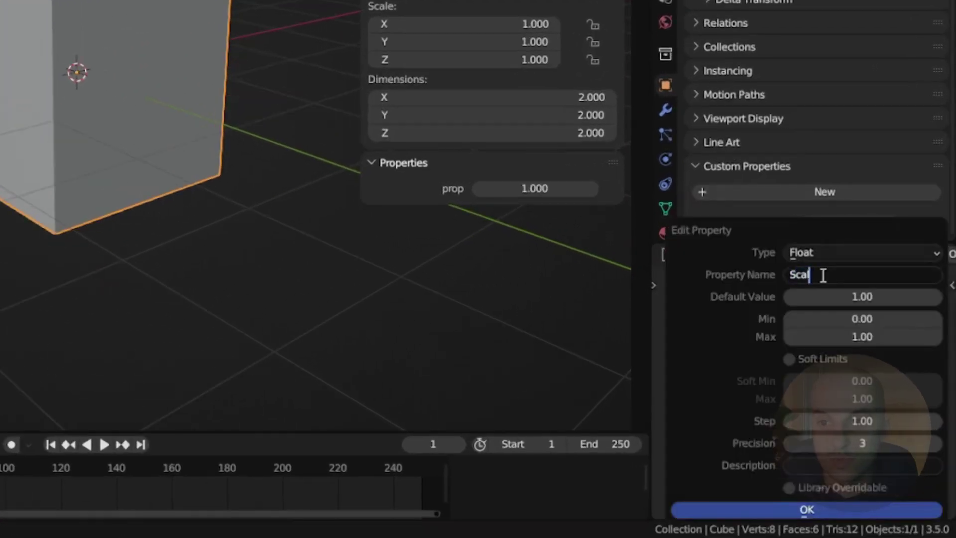
type("e")
key("Return")
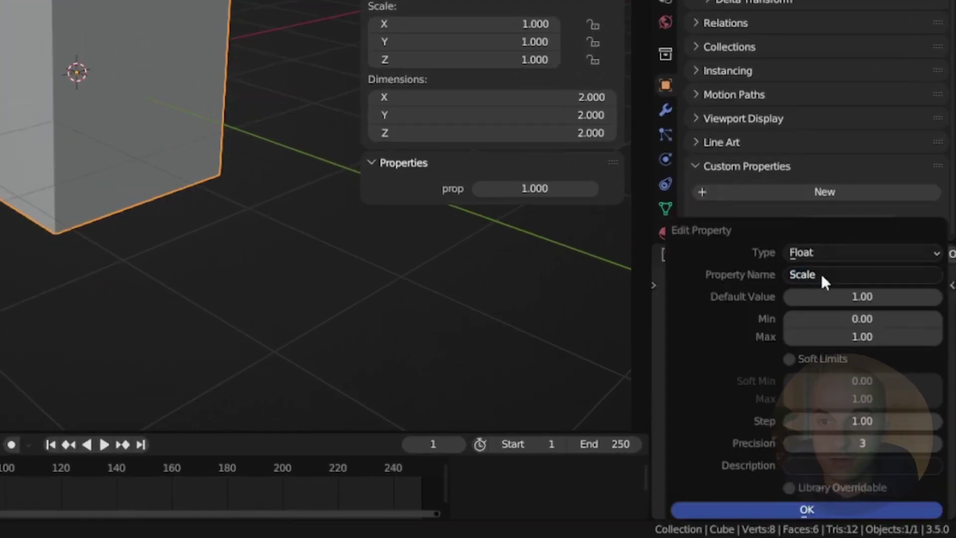
left_click(812, 508)
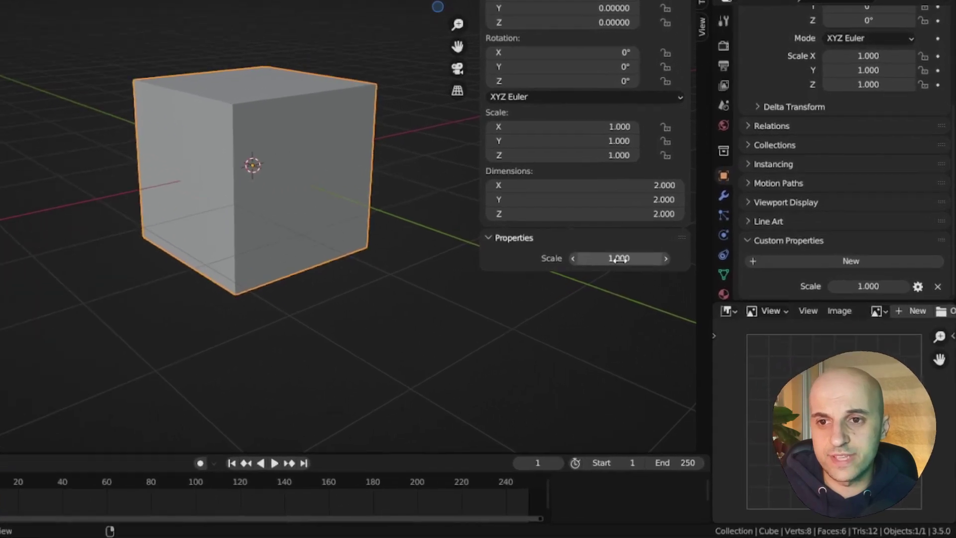
Step: Copy the cube's Scale custom property as a new driver
right_click(666, 298)
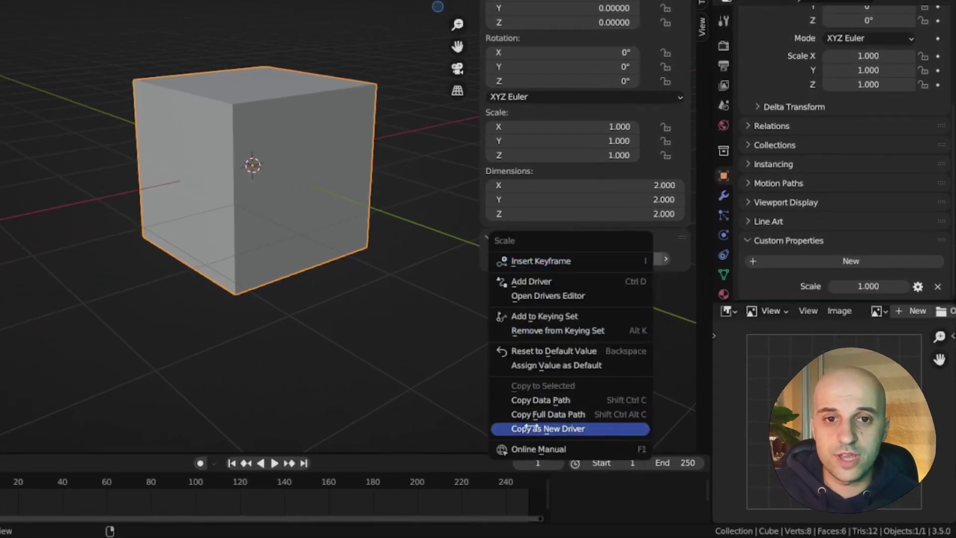
left_click(576, 429)
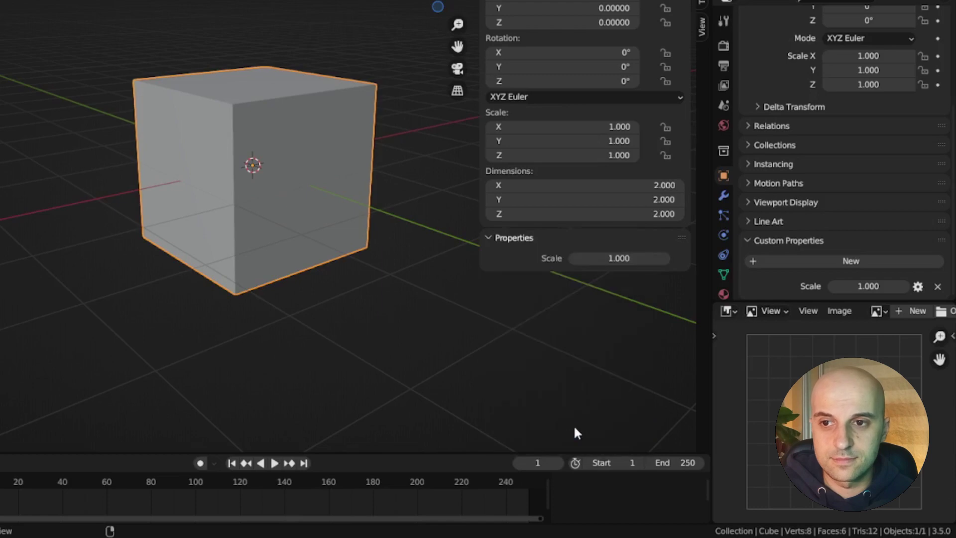
Step: Paste the copied driver onto the cube's X scale and try out different values for the Scale custom property
right_click(552, 125)
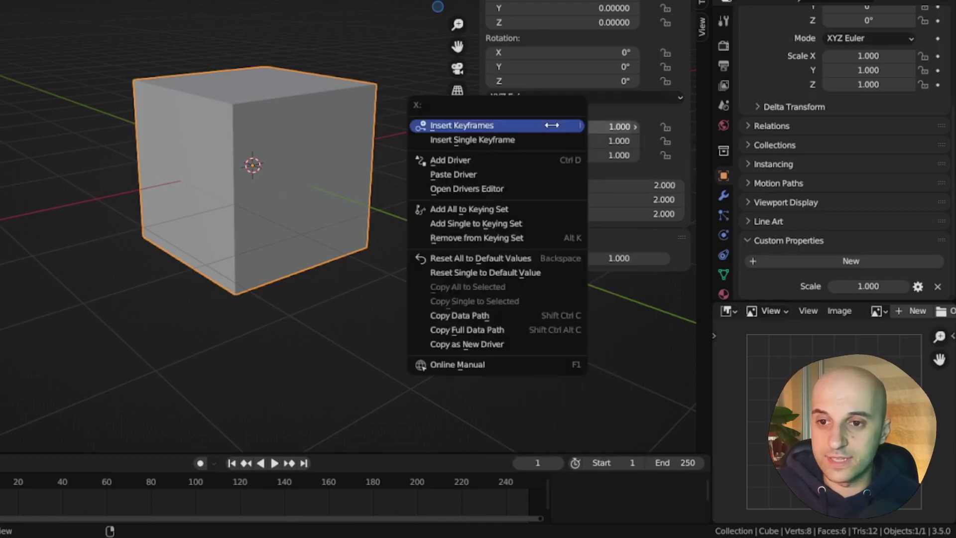
left_click(515, 178)
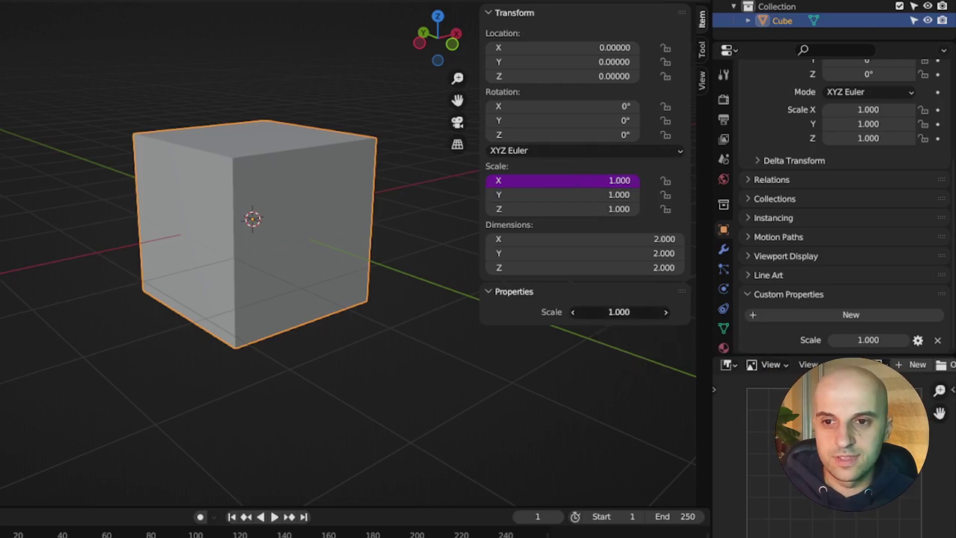
left_click_drag(619, 313, 603, 312)
left_click_drag(539, 312, 621, 312)
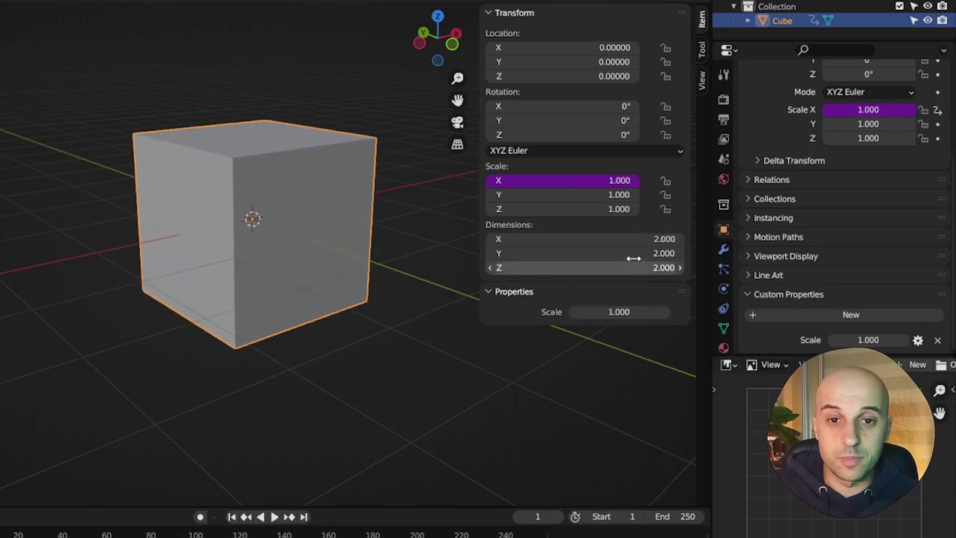
Step: Paste the driver onto the cube's Y and Z scale as well and vary the Scale custom property
right_click(574, 194)
left_click(518, 240)
right_click(568, 209)
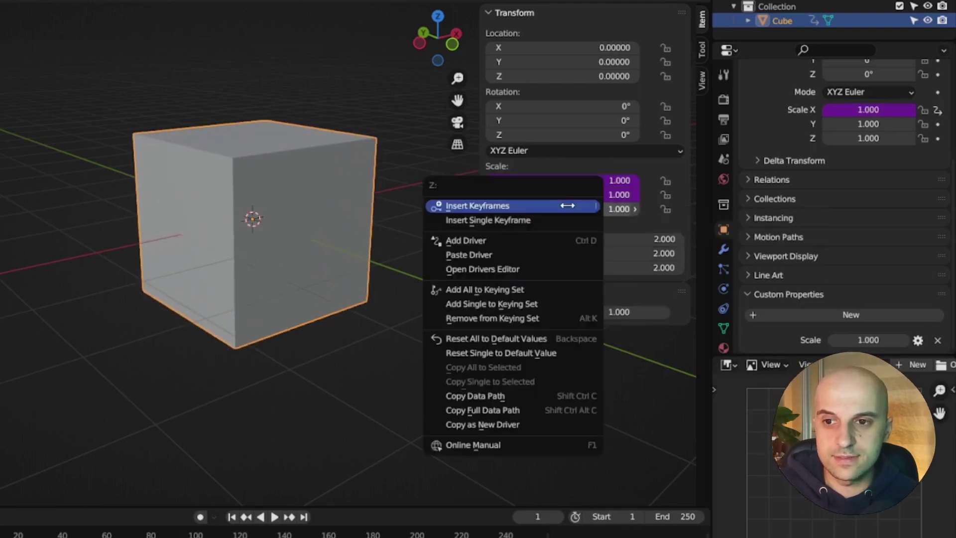
left_click(516, 261)
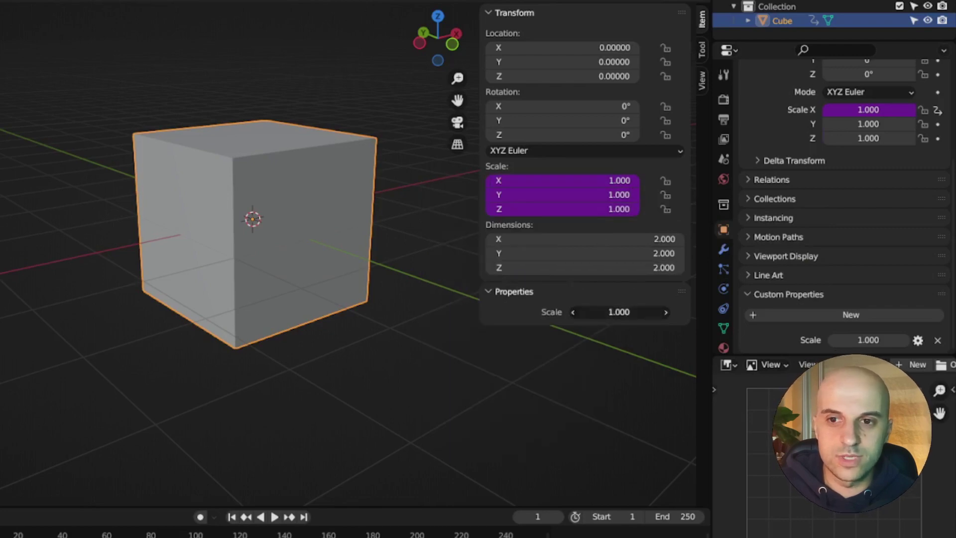
mouse_move(632, 312)
left_mouse_down()
mouse_move(486, 311)
mouse_move(642, 312)
mouse_move(456, 312)
mouse_move(643, 312)
mouse_move(631, 312)
left_mouse_up()
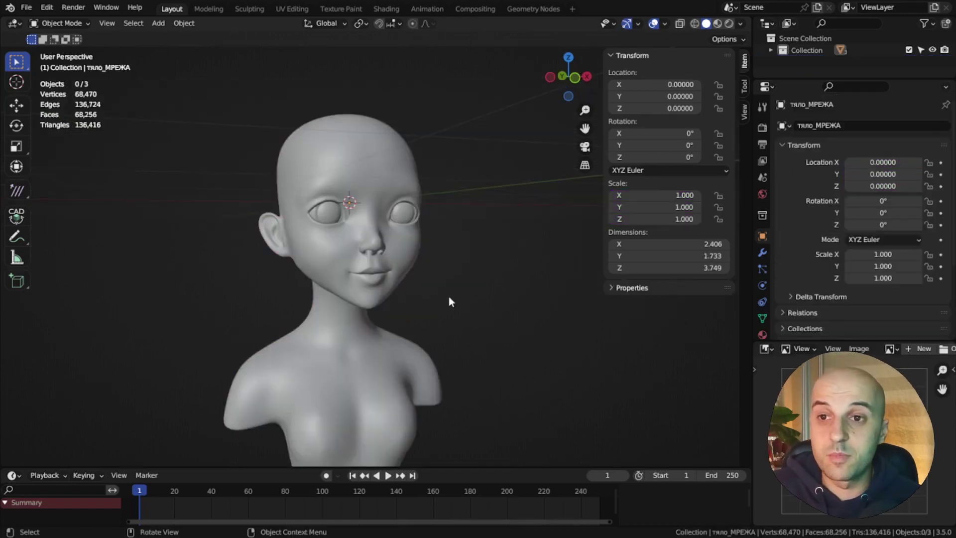
Step: Add a camera to the scene with the character bust
scroll(449, 297, "down", 3)
middle_click_drag(454, 289, 409, 286)
key("shift+a")
mouse_move(408, 288)
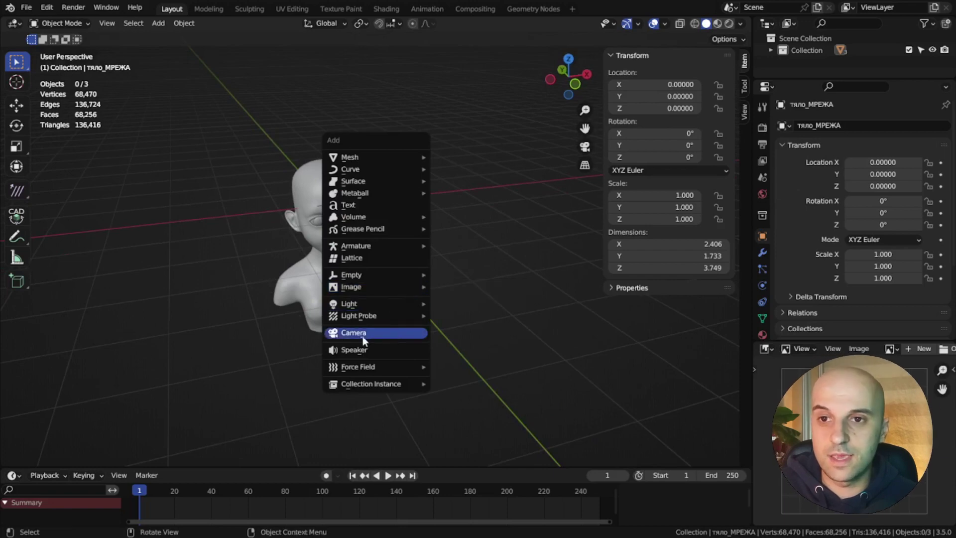
left_click(380, 332)
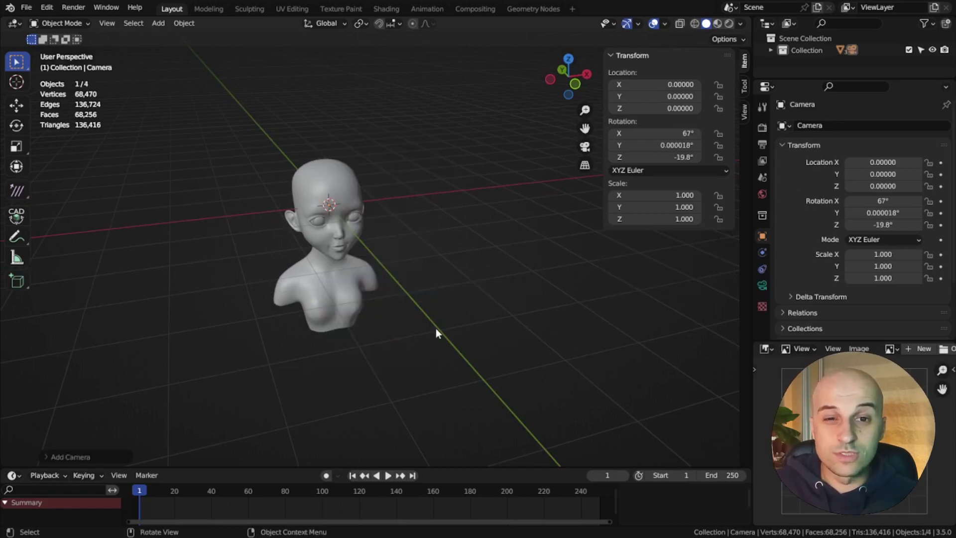
Step: Move the camera along the Y axis to about -4.84 in front of the bust and clear its rotation
middle_click_drag(435, 327, 429, 316)
key("g")
key("y")
left_click(523, 361)
key("alt+r")
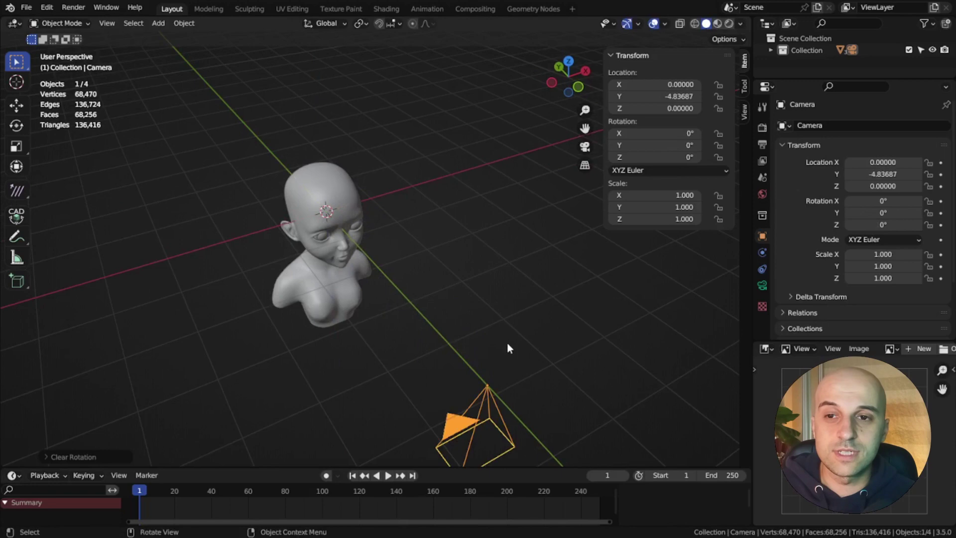
Step: Rotate the camera 90° about the X axis so it faces the bust
middle_click_drag(508, 342, 523, 310)
key("r")
key("x")
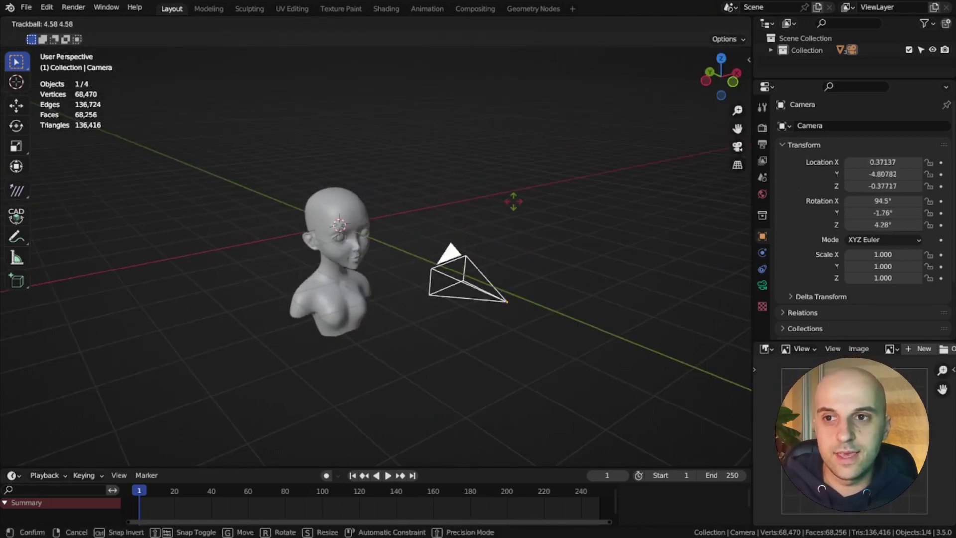
key("Escape")
middle_click_drag(507, 204, 355, 222)
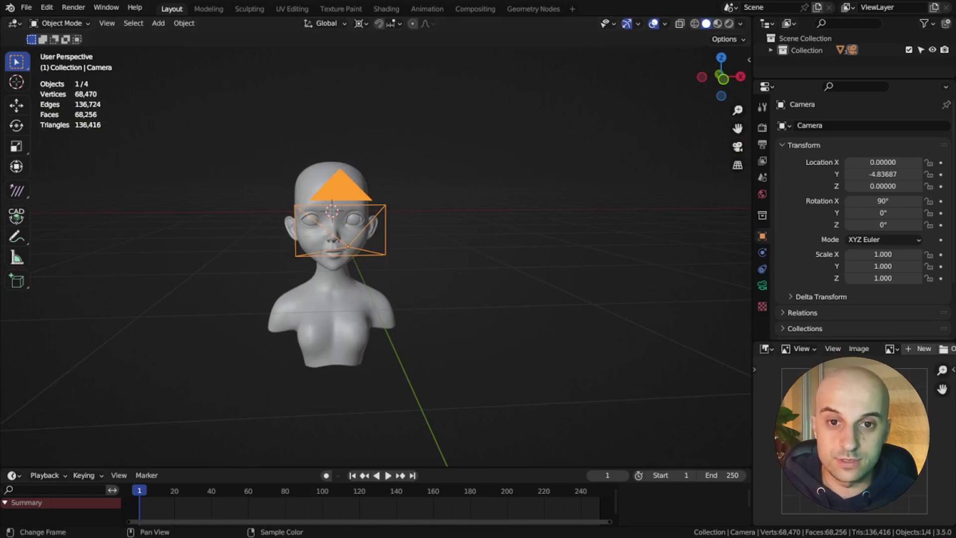
left_click(452, 252)
middle_click_drag(452, 252, 482, 262)
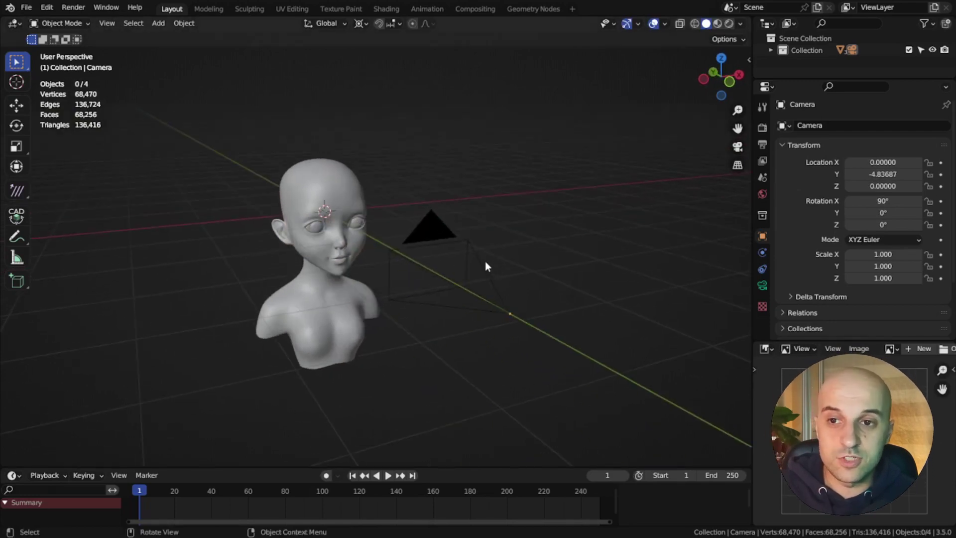
Step: Add a custom property to the camera object and name it Distance
left_click(485, 261)
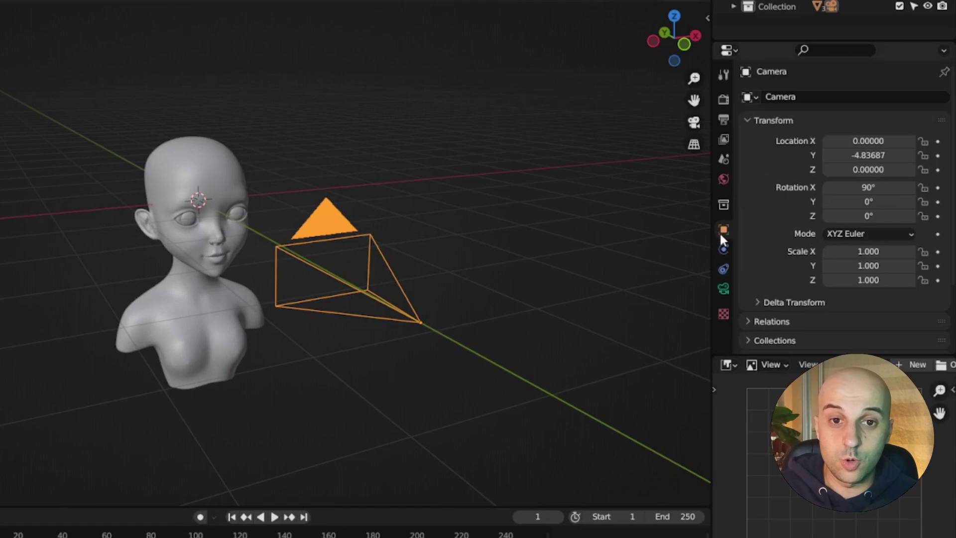
scroll(776, 258, "down", 4)
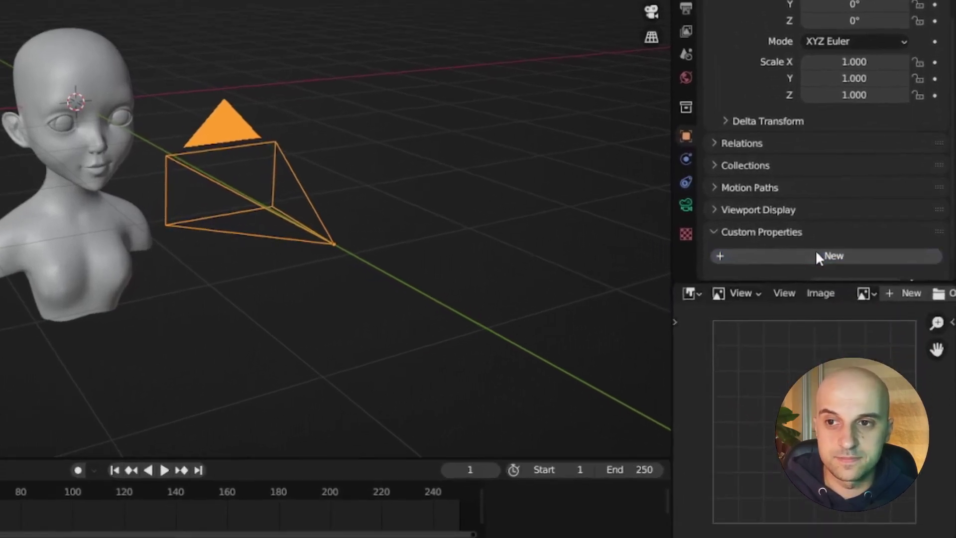
left_click(838, 331)
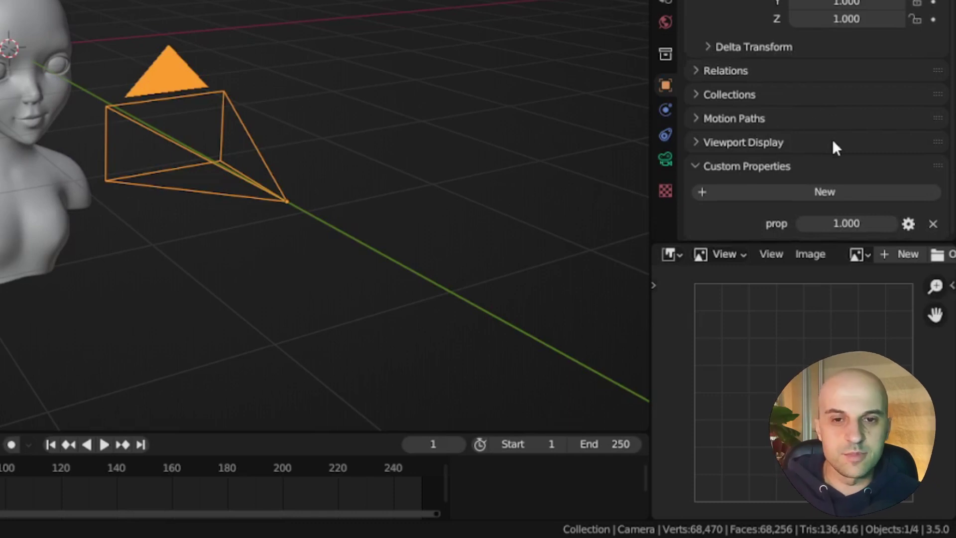
left_click(906, 223)
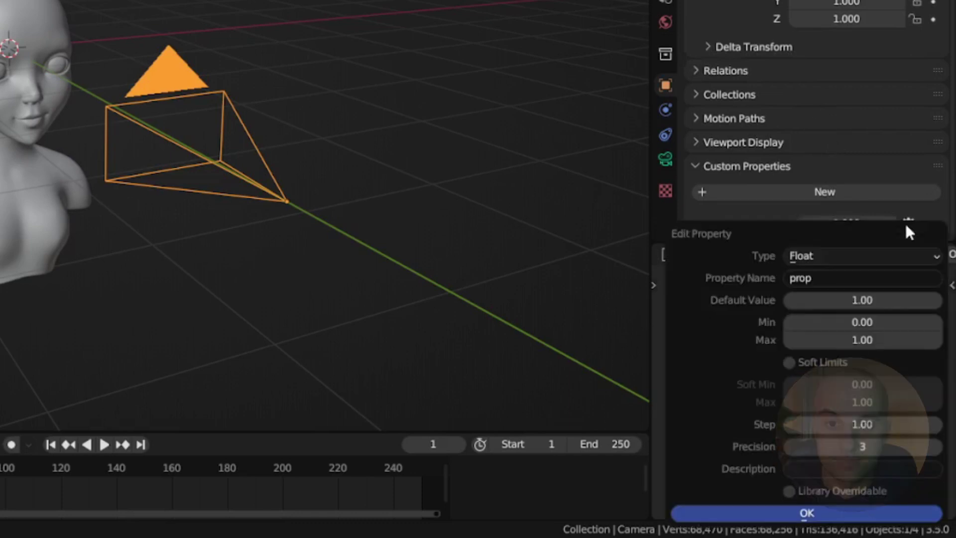
left_click(834, 279)
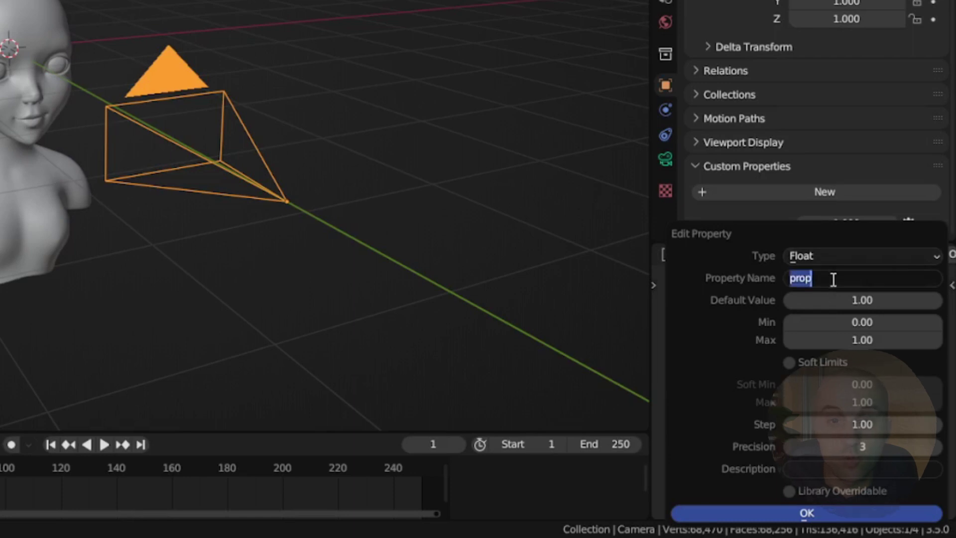
type("Distance")
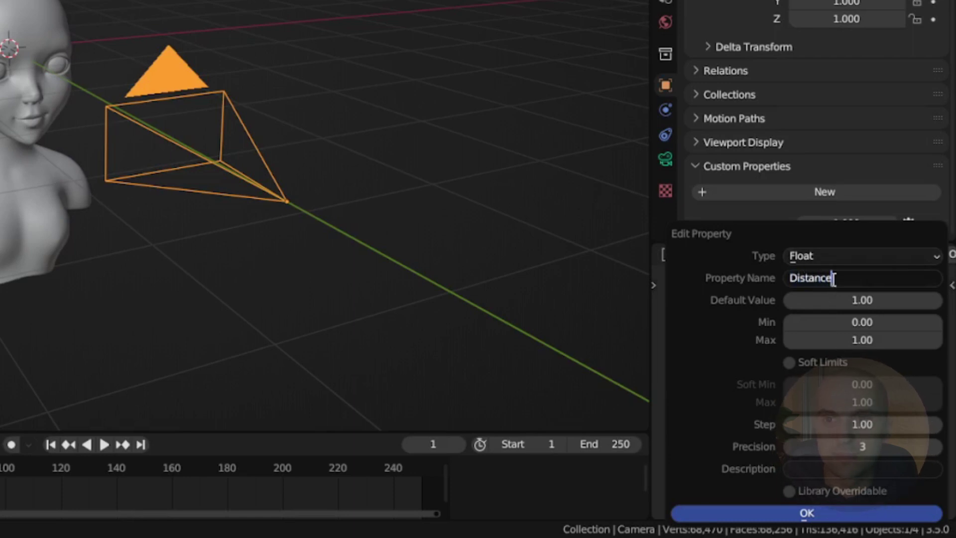
key("Return")
Step: Set the Distance property's maximum to 10 and show the camera's custom properties alongside its viewport transform values
left_click(864, 342)
type("10")
key("Return")
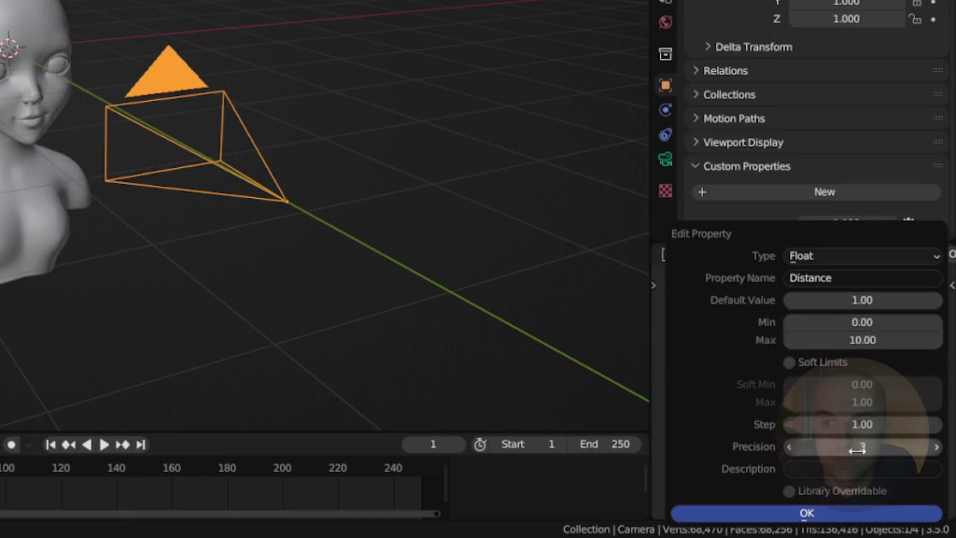
left_click(830, 514)
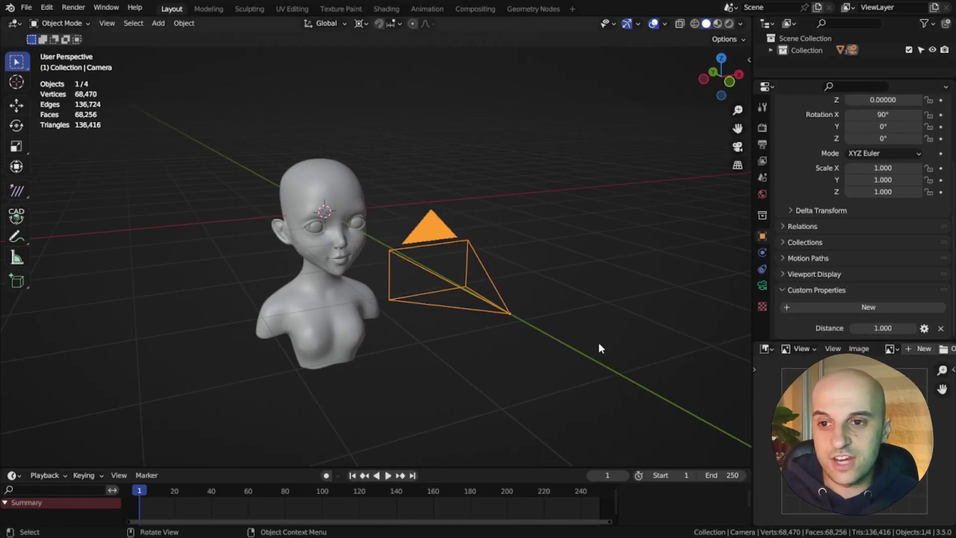
key("n")
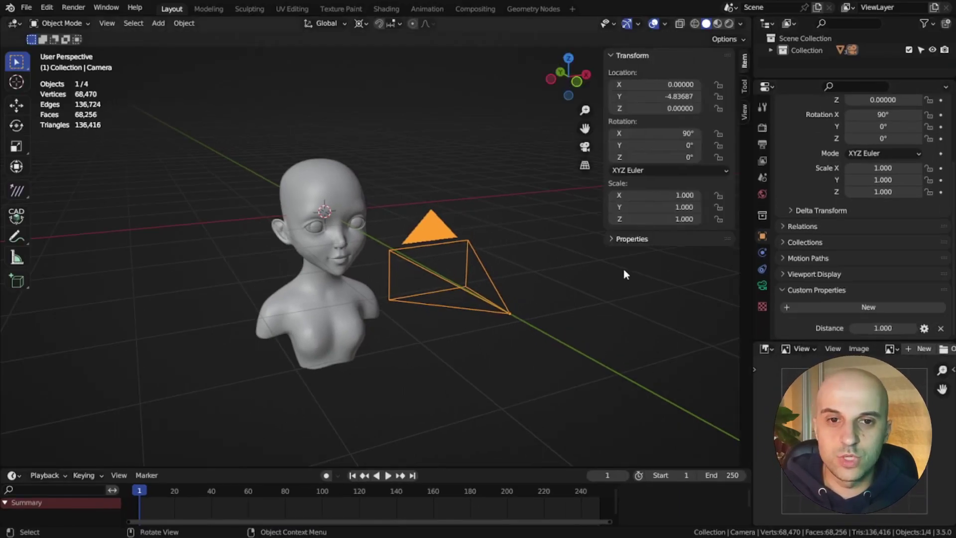
left_click(615, 240)
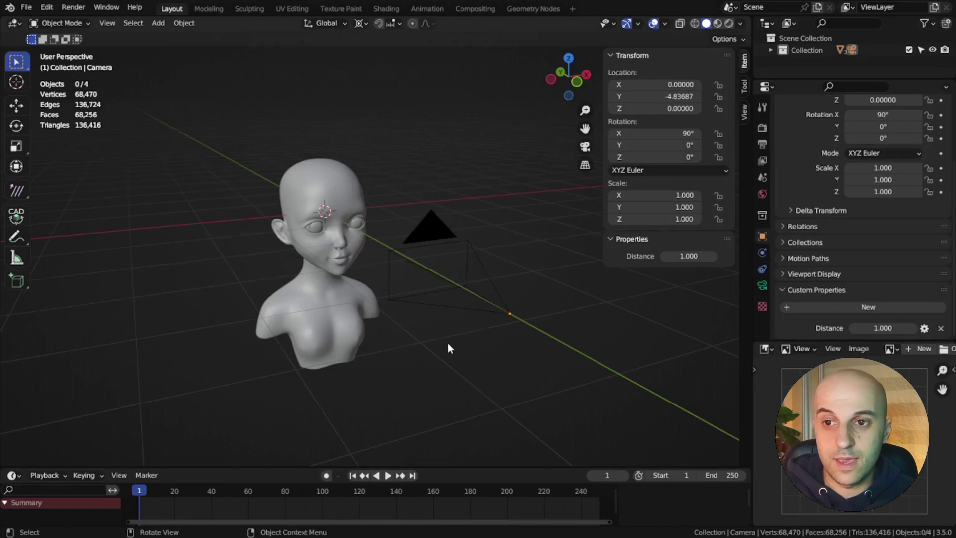
Step: Add a Path curve at the scene's centre and switch it to Edit Mode
middle_click_drag(448, 348, 432, 248)
key("shift+a")
mouse_move(388, 56)
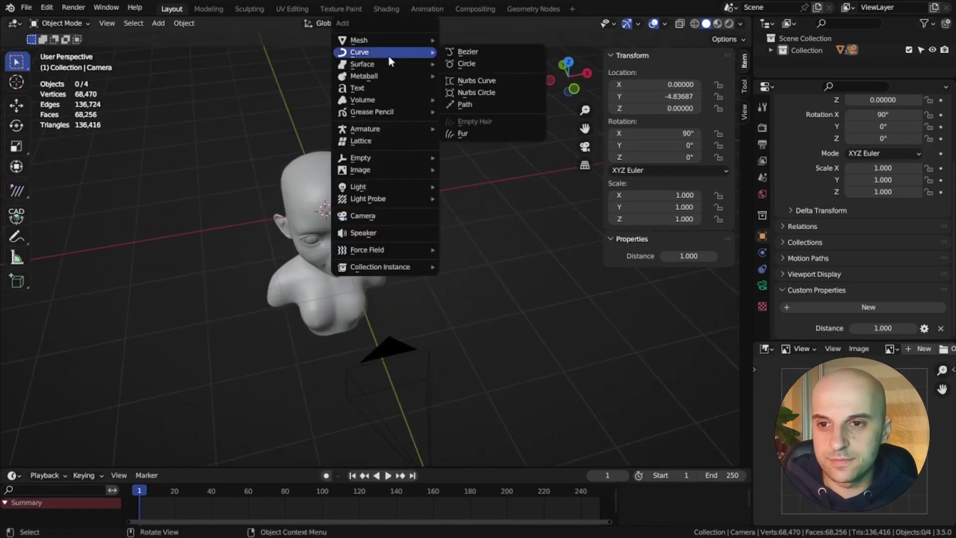
left_click(488, 109)
key("ctrl+Tab")
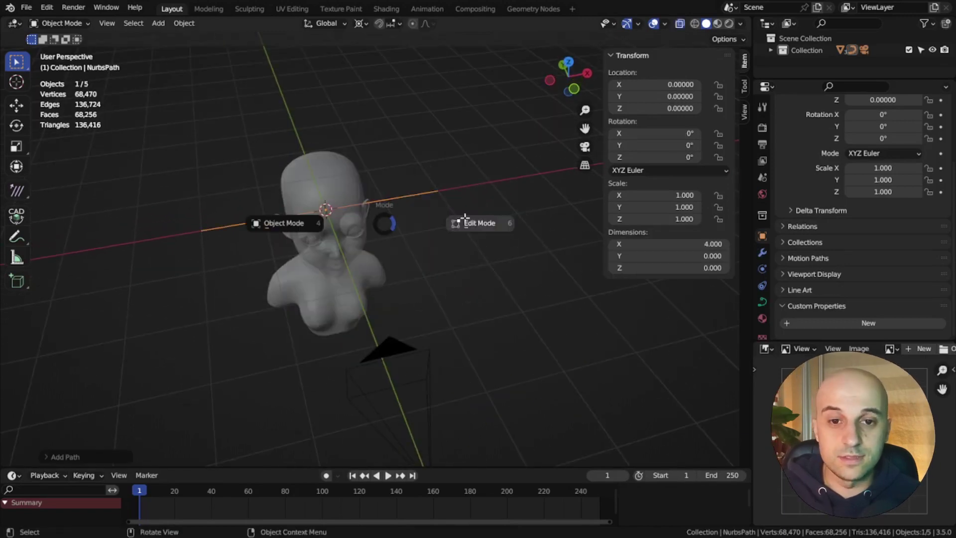
left_click(434, 225)
Step: Delete the path's two control points on the negative X side, keeping the half that starts at the origin
key("KP_7")
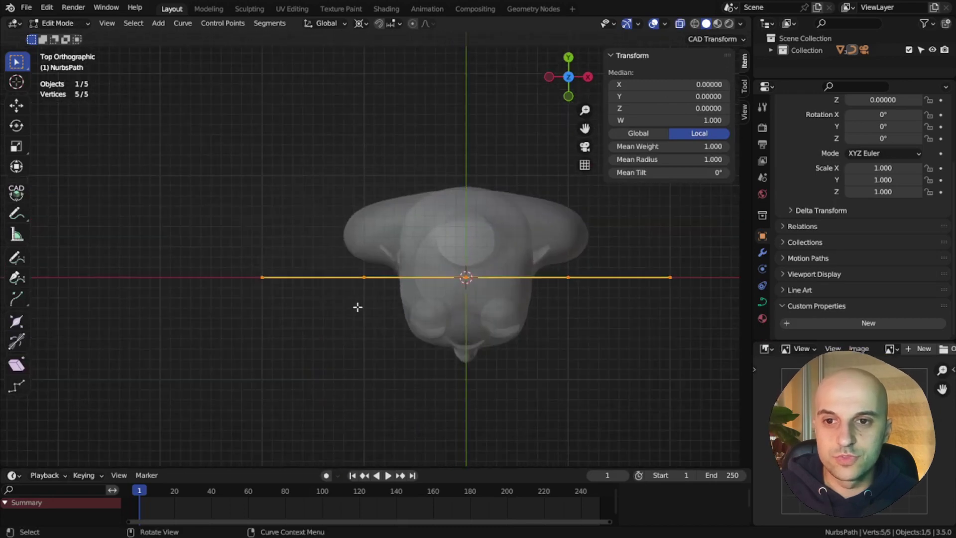
left_click_drag(211, 215, 309, 279)
scroll(309, 229, "up", 3)
key("x")
left_click(283, 229)
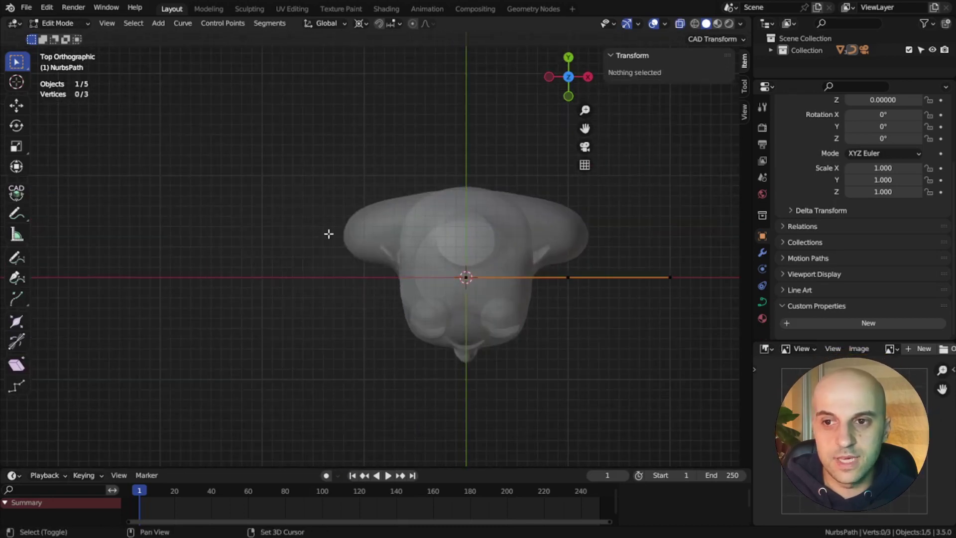
Step: Rotate all remaining path points 90° in the top view so the path runs towards the camera along Y
middle_click_drag(329, 233, 229, 187, "shift")
key("a")
scroll(490, 219, "down", 1)
type("r")
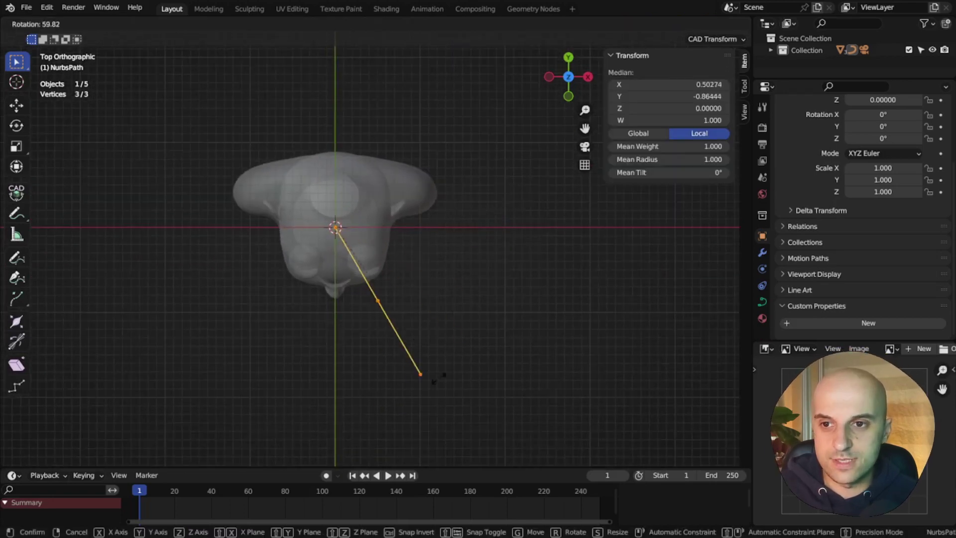
type("90")
key("Return")
middle_click_drag(403, 381, 554, 272)
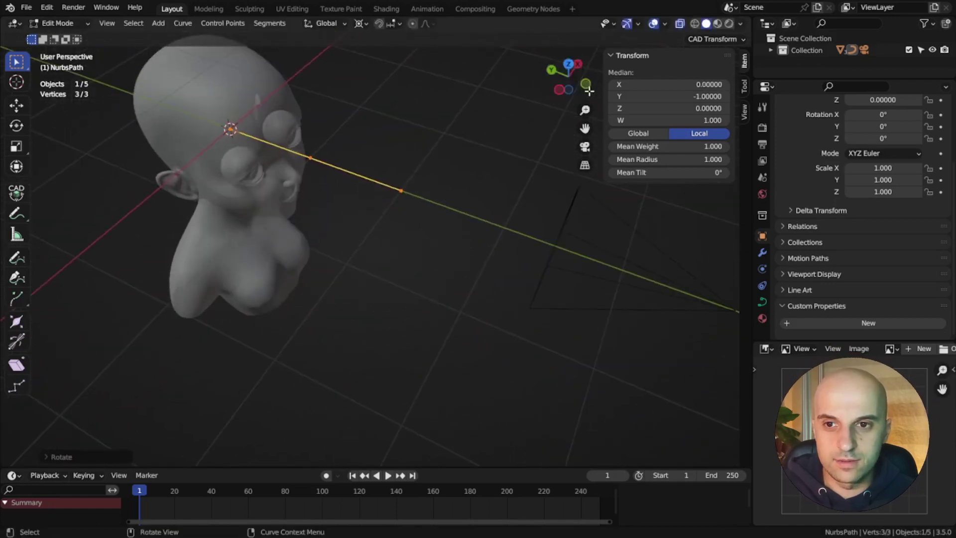
Step: Check the path against the bust and camera, return it to Object Mode and turn off X-ray display
middle_click_drag(437, 234, 419, 229)
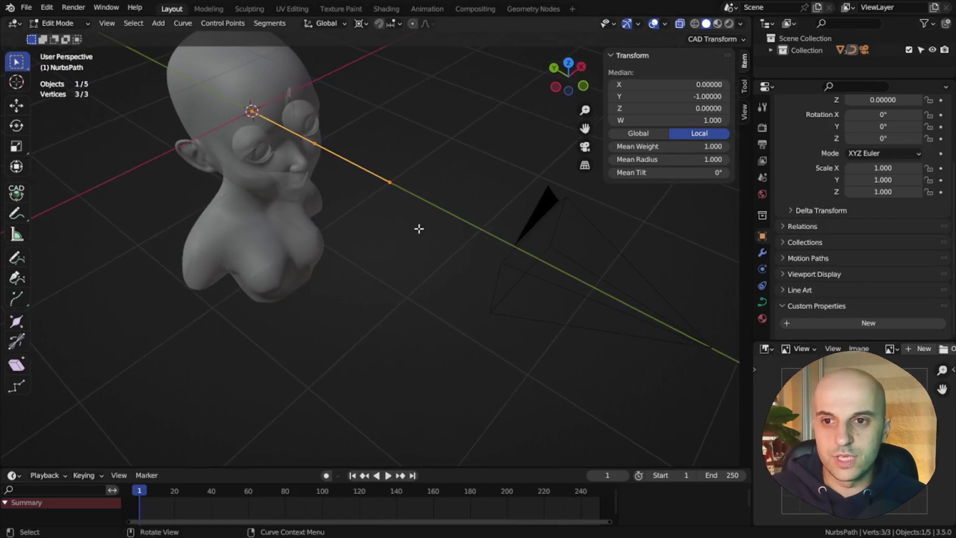
key("KP_1")
middle_click_drag(418, 228, 405, 258, "shift")
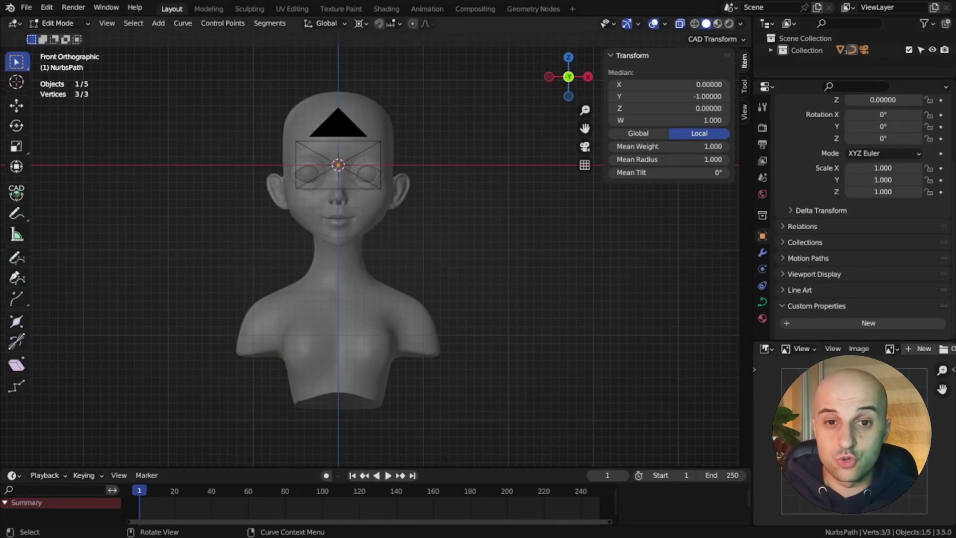
middle_click_drag(409, 233, 438, 297)
key("ctrl+Tab")
left_click(307, 161)
scroll(333, 179, "up", 3)
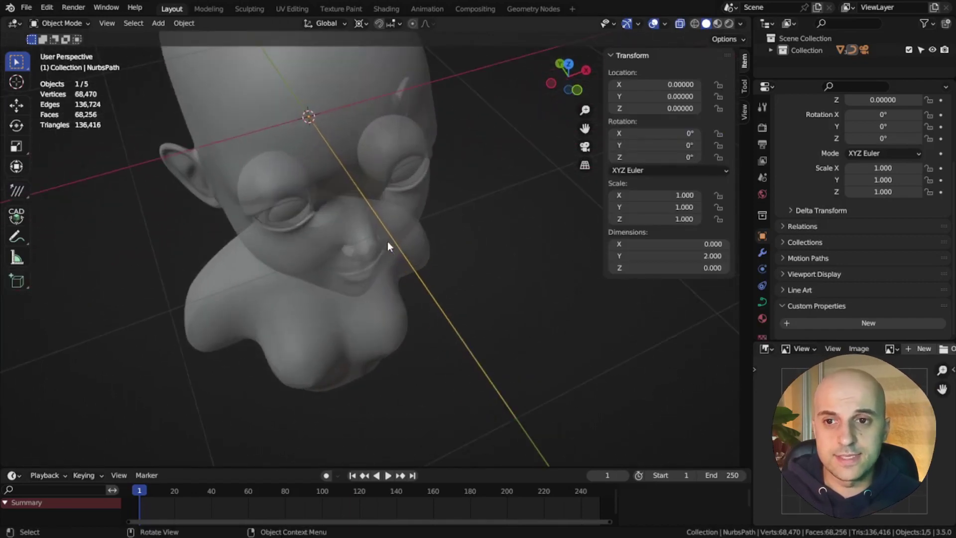
middle_click_drag(328, 162, 382, 218, "shift")
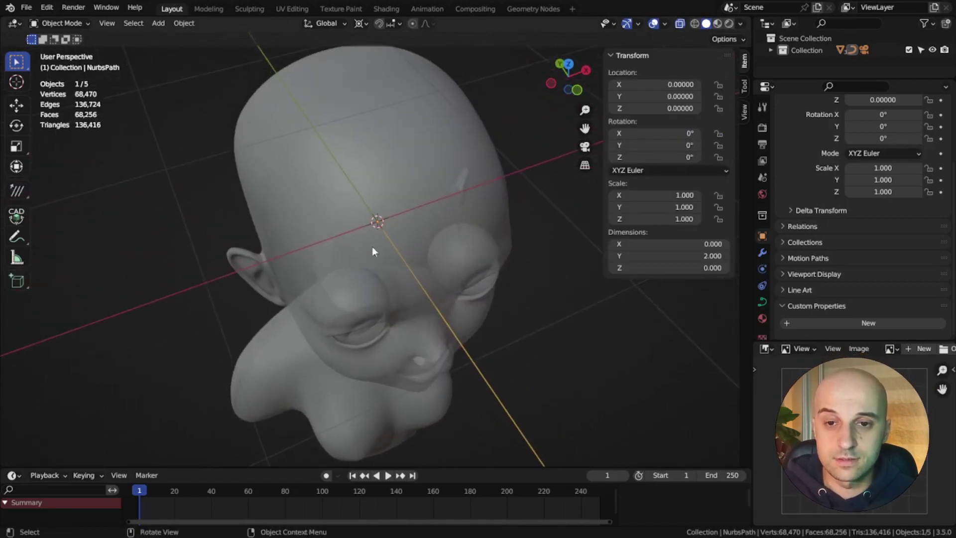
middle_click_drag(498, 288, 502, 232)
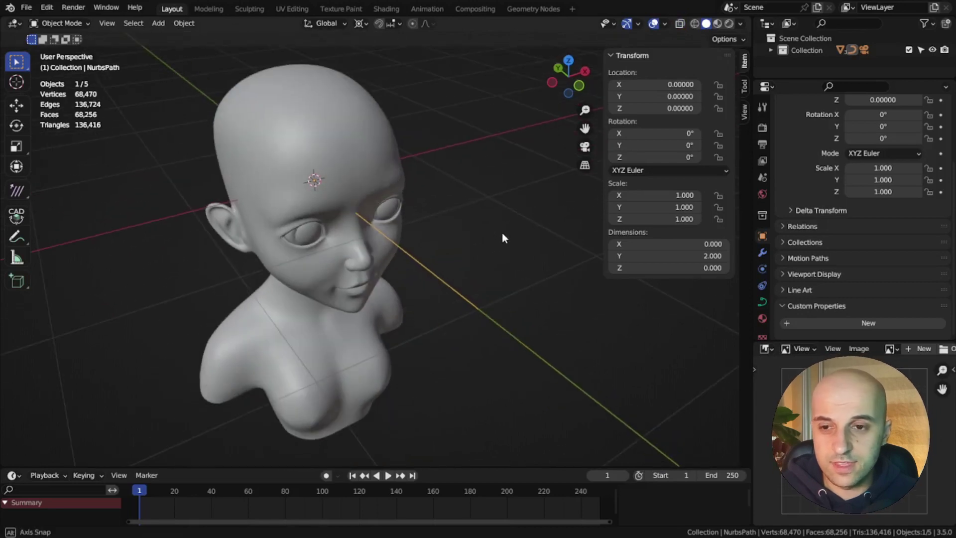
Step: Give the path visible thickness by raising the bevel depth in its curve geometry settings
left_click(762, 302)
scroll(812, 270, "down", 3)
left_click(787, 197)
scroll(817, 214, "down", 4)
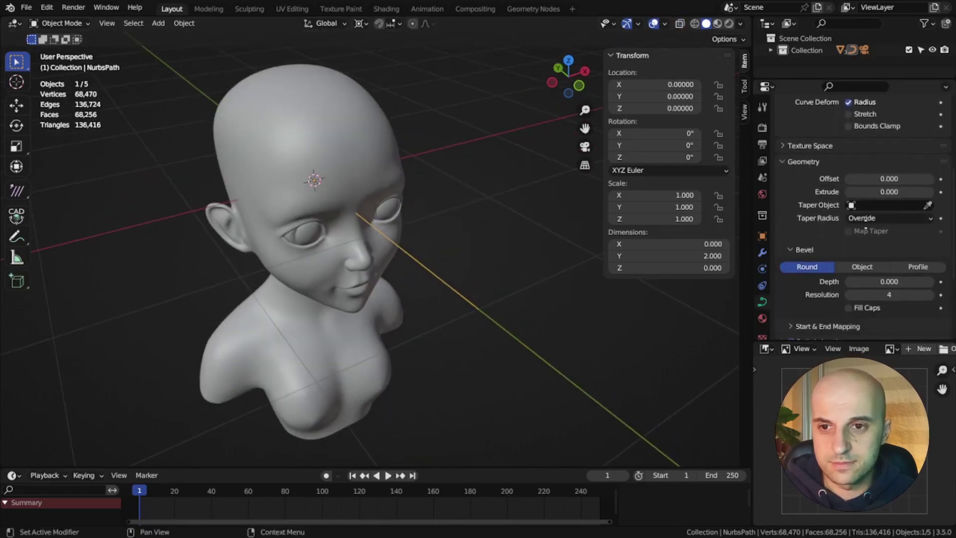
left_click_drag(876, 273, 898, 272)
Step: Parent the camera to the path as a plain object parent
scroll(483, 269, "up", 1)
middle_click_drag(481, 274, 380, 259)
scroll(487, 269, "down", 1)
left_click(402, 224)
key("KP_7")
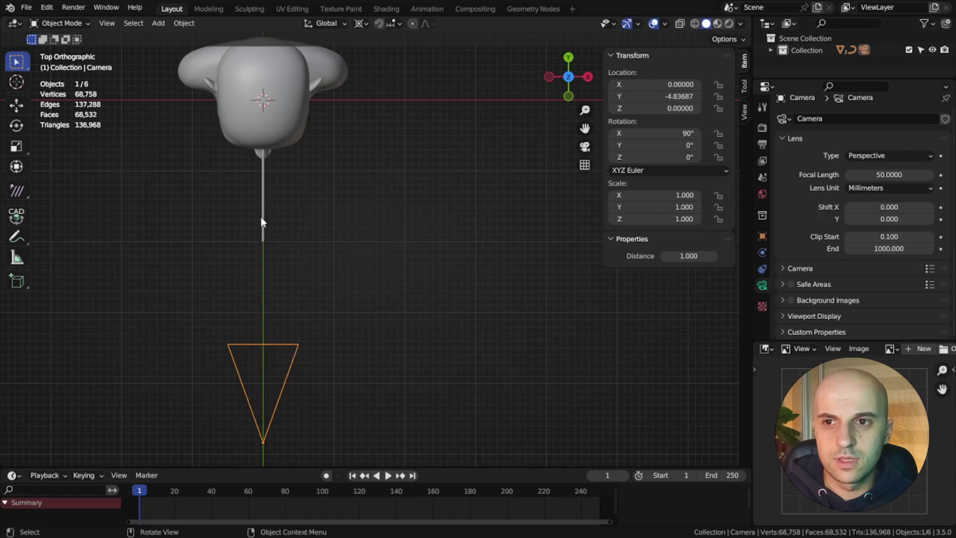
middle_click_drag(272, 251, 309, 231)
scroll(329, 224, "up", 2)
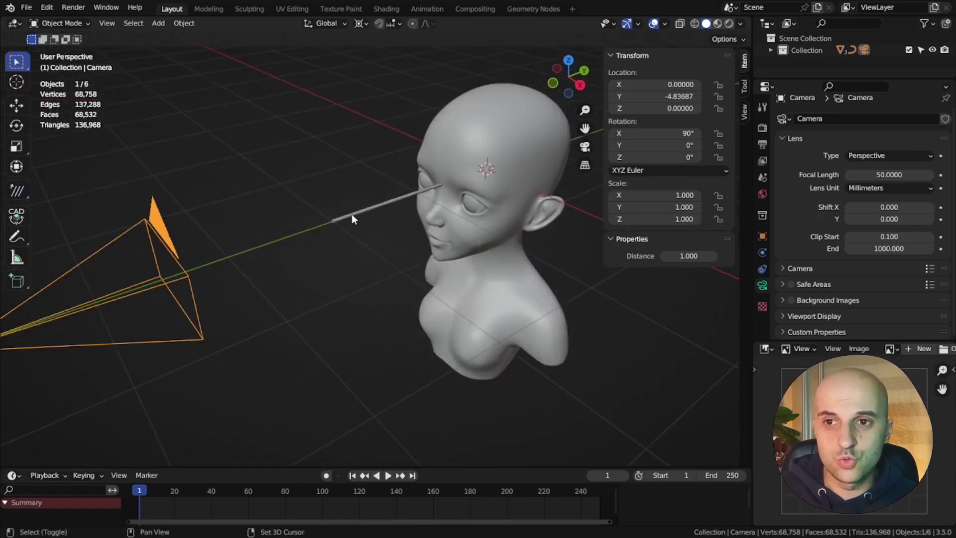
left_click(352, 214, "shift")
key("ctrl+p")
left_click(225, 235)
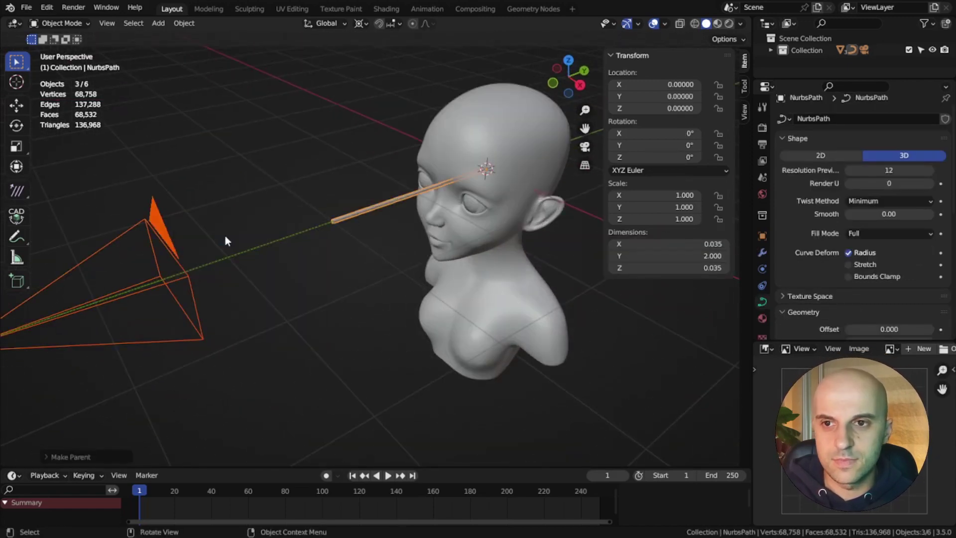
Step: Test the camera parenting by stretching the path along its Y scale and trying to rotate it
left_click(341, 219)
scroll(340, 220, "down", 1)
middle_click_drag(340, 219, 356, 237)
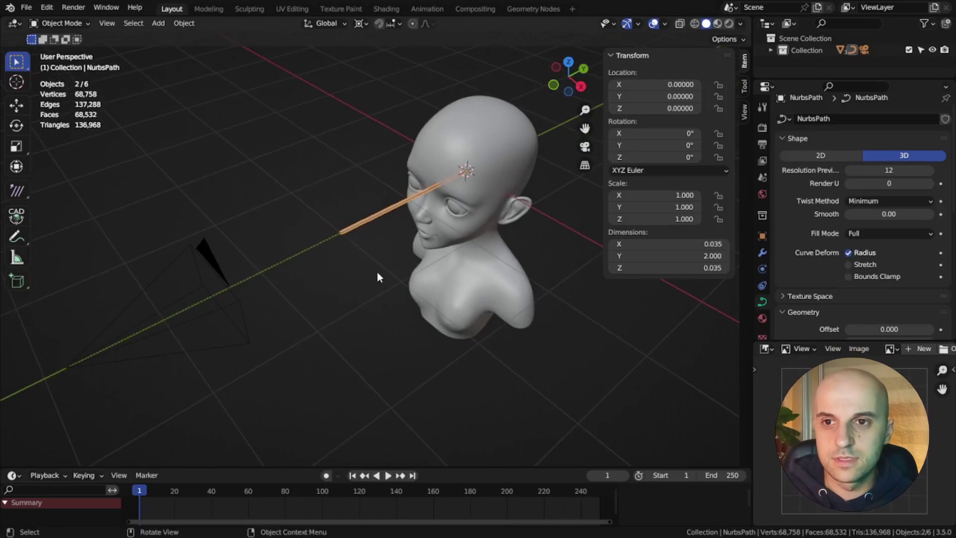
scroll(386, 241, "down", 3)
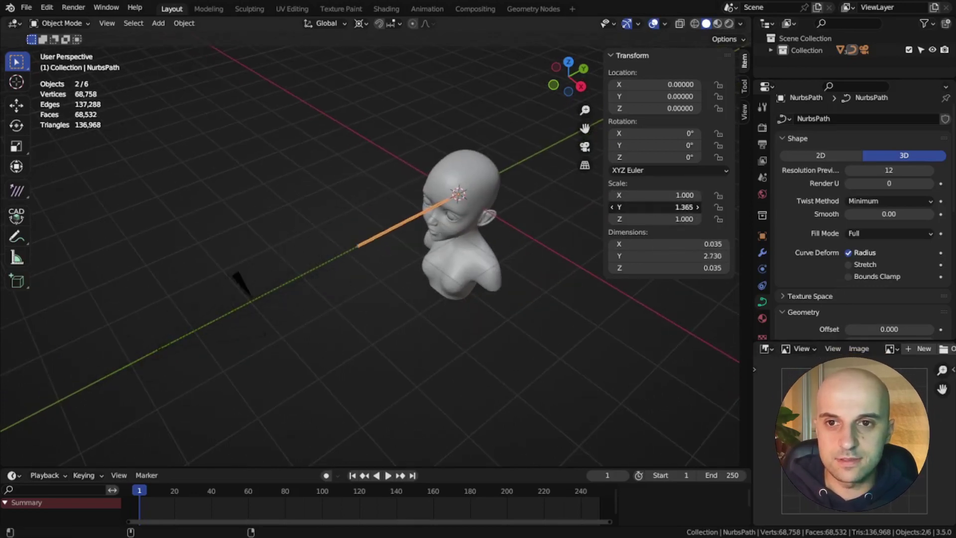
left_click_drag(655, 207, 680, 208)
key("Escape")
middle_click_drag(467, 217, 448, 213)
left_click(301, 256, "shift")
key("r")
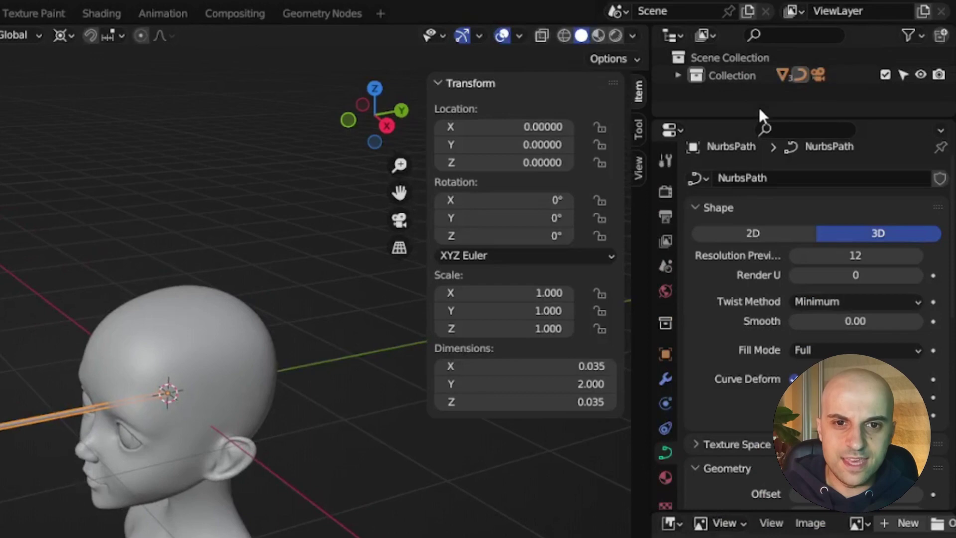
Step: Expand the collection in the scene hierarchy and rename the path object as Camera Guide
left_click_drag(825, 79, 823, 182)
left_click(678, 75)
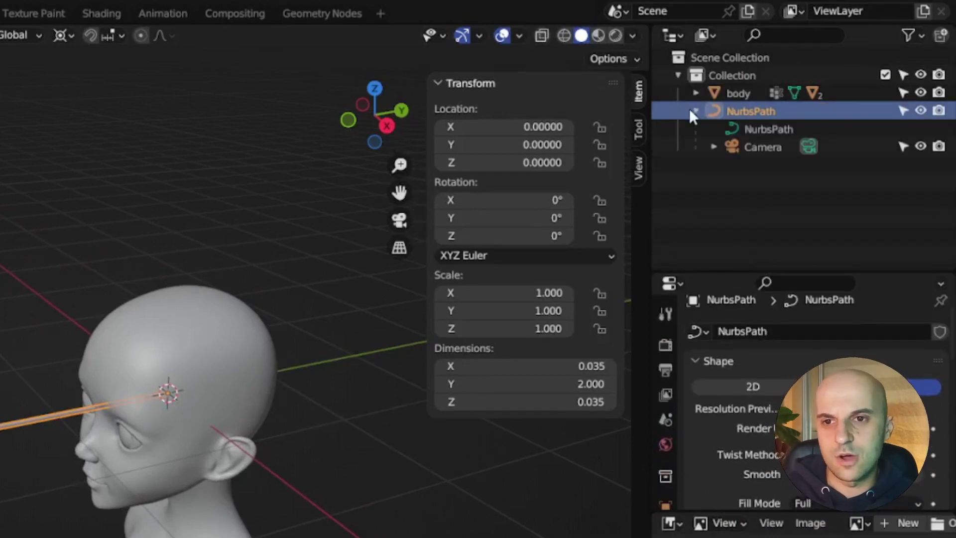
double_click(753, 108)
type("Camera Guide")
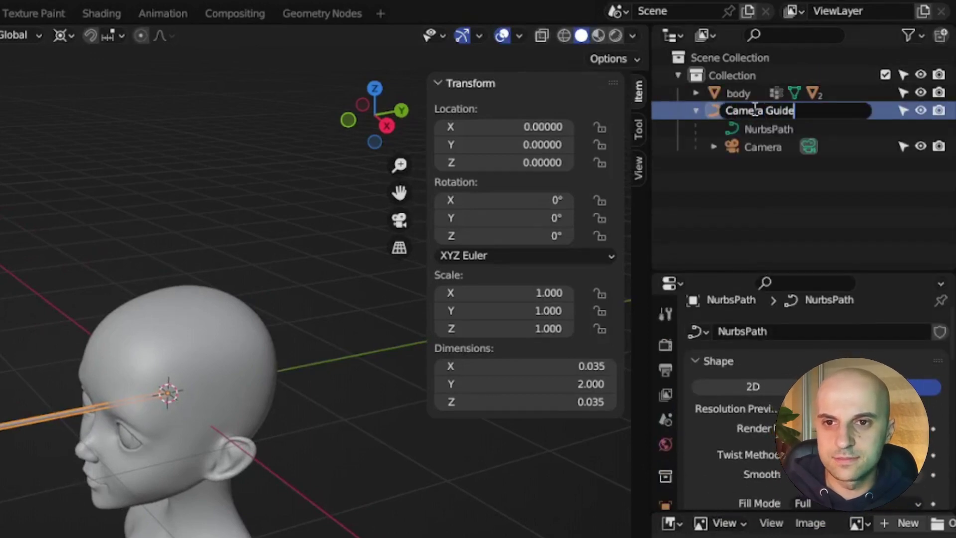
key("Return")
Step: Move the guide and its camera into a new collection named Camera Rig
left_click(769, 145, "ctrl")
key("m")
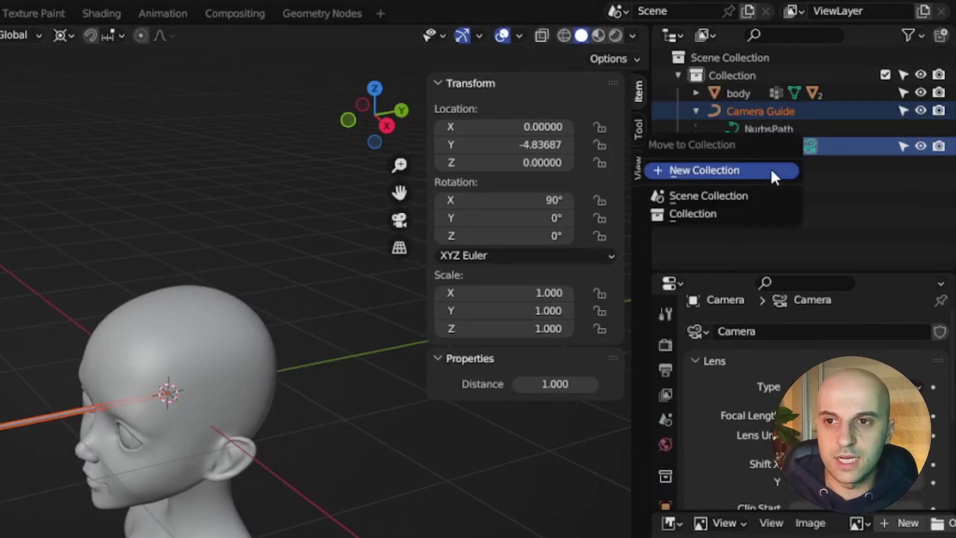
left_click(774, 172)
type("Camera Rig")
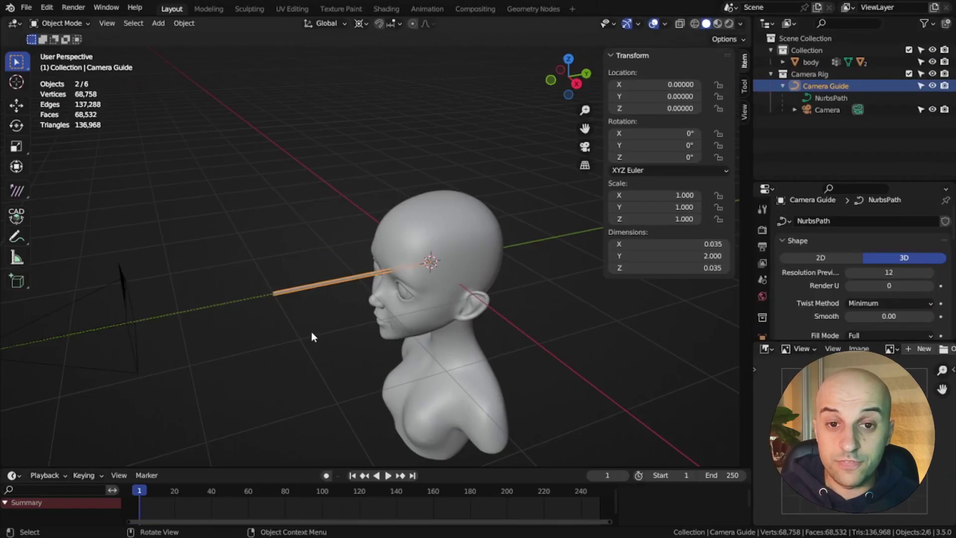
Step: Looking through the camera, set the guide's Y scale to 1.590, Z rotation to 22.2° and X rotation to -5.8°
middle_click_drag(312, 331, 354, 269)
key("KP_0")
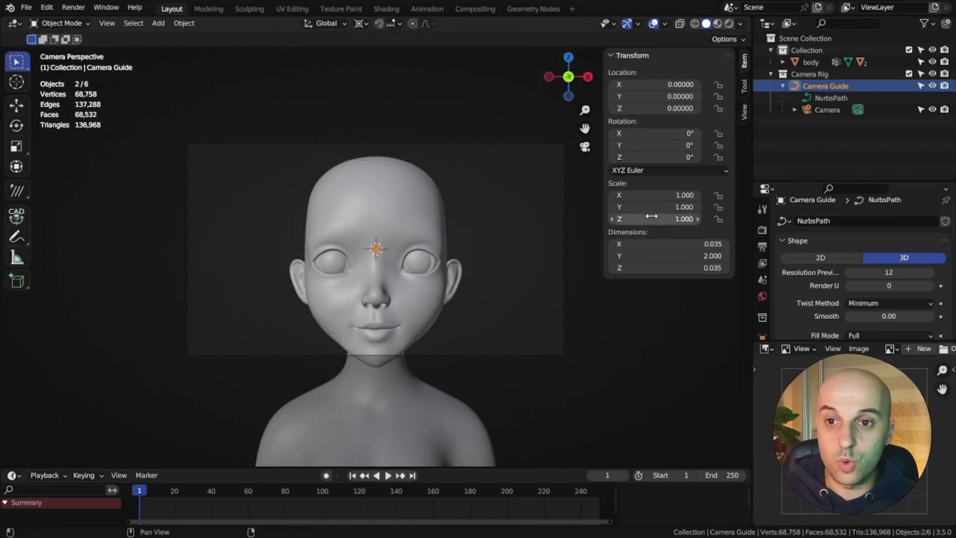
left_click_drag(657, 206, 737, 207)
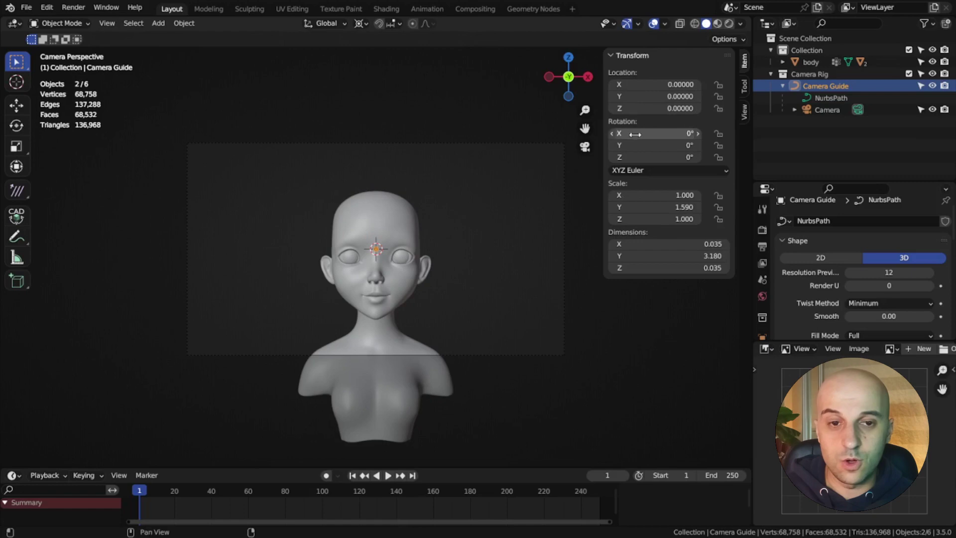
left_click_drag(632, 157, 680, 157)
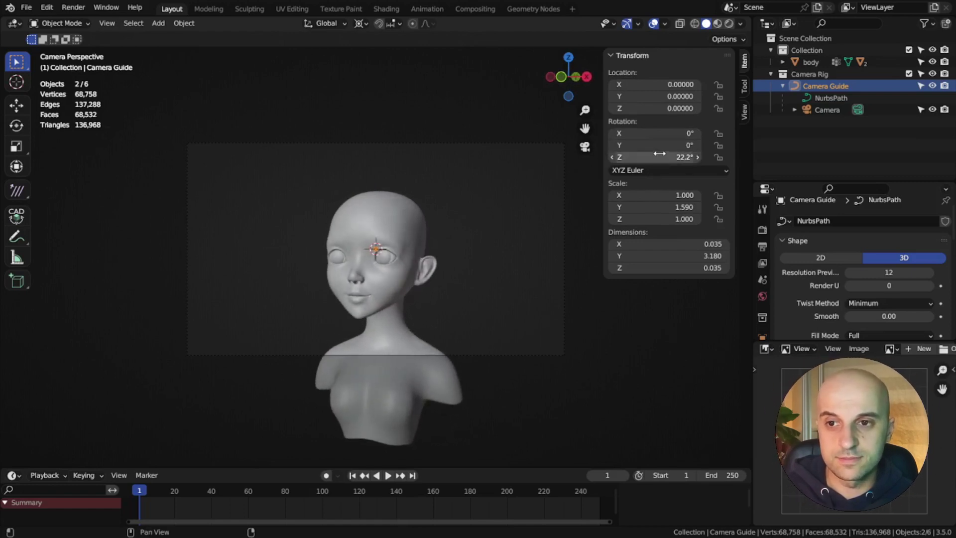
mouse_move(658, 133)
left_mouse_down()
mouse_move(673, 133)
mouse_move(645, 133)
mouse_move(680, 145)
mouse_move(655, 145)
left_mouse_up()
key("ctrl+z")
middle_click_drag(429, 288, 386, 317, "shift")
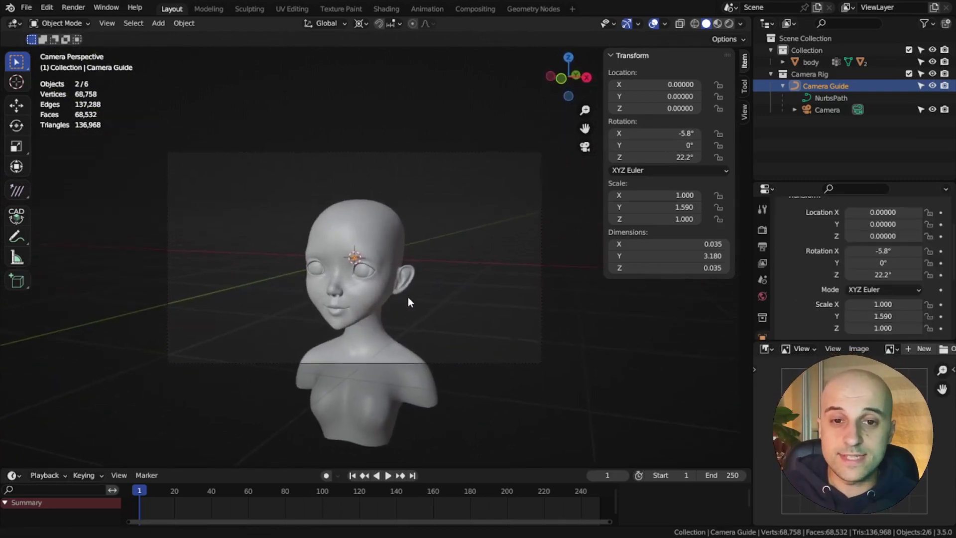
Step: Drive the Camera Guide's Y scale with the camera's Distance property and set Distance to 1.620
scroll(381, 320, "up", 1)
left_click(544, 232)
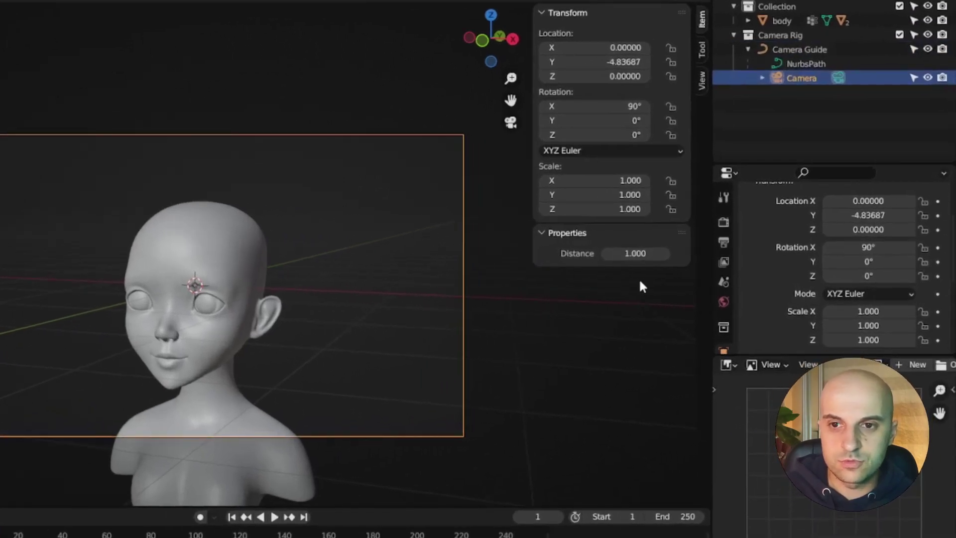
right_click(640, 253)
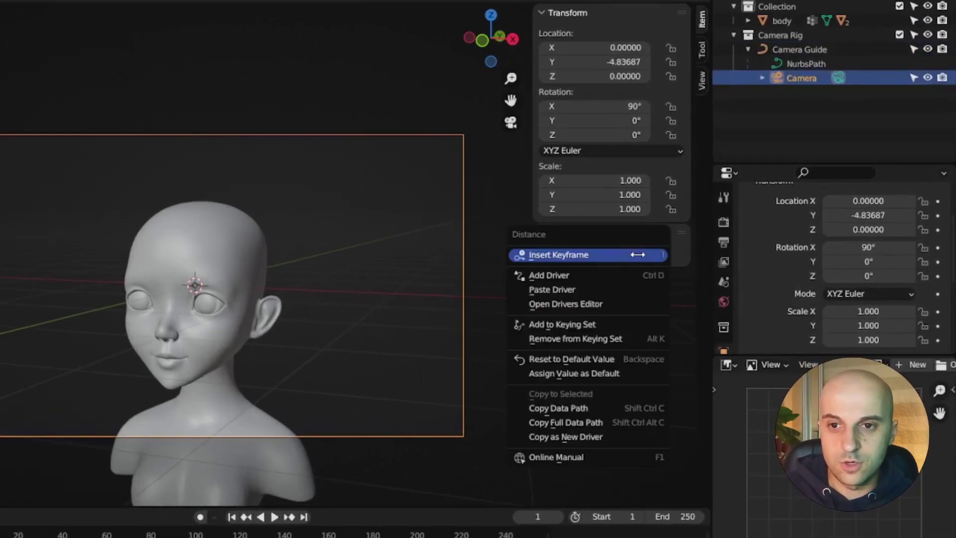
left_click(597, 436)
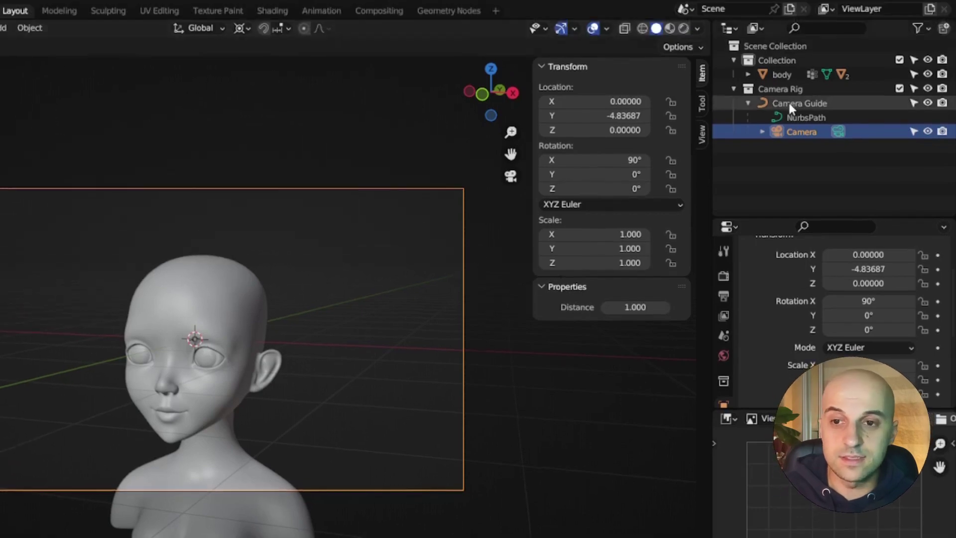
left_click(790, 105)
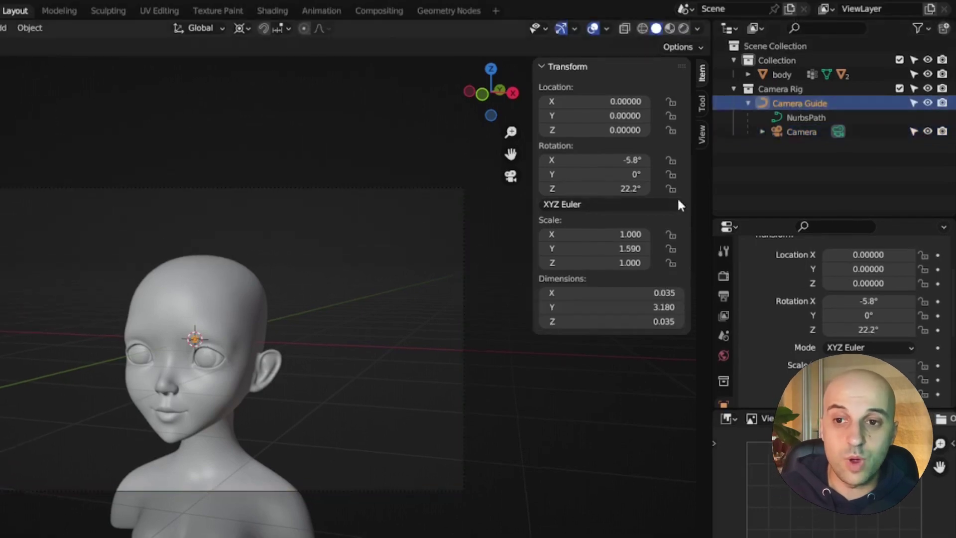
right_click(597, 253)
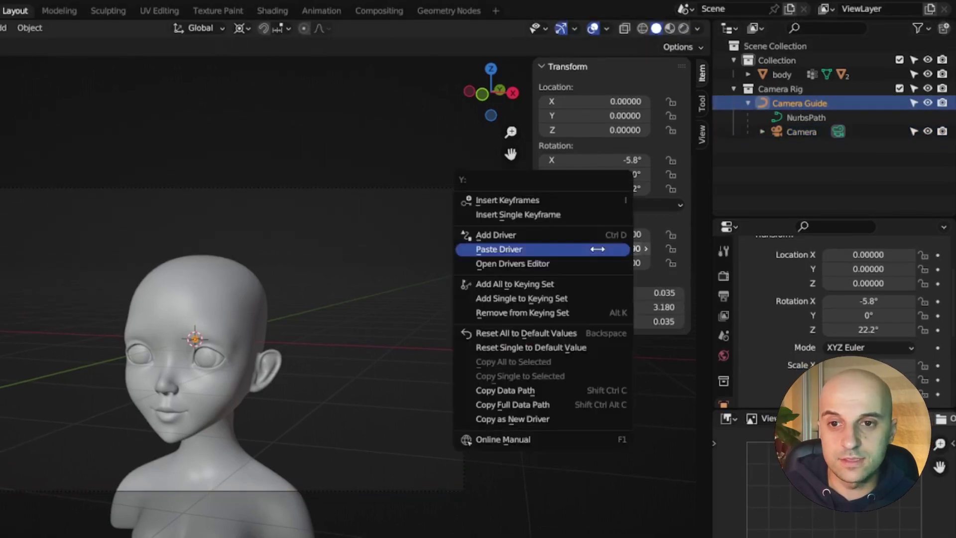
left_click(536, 250)
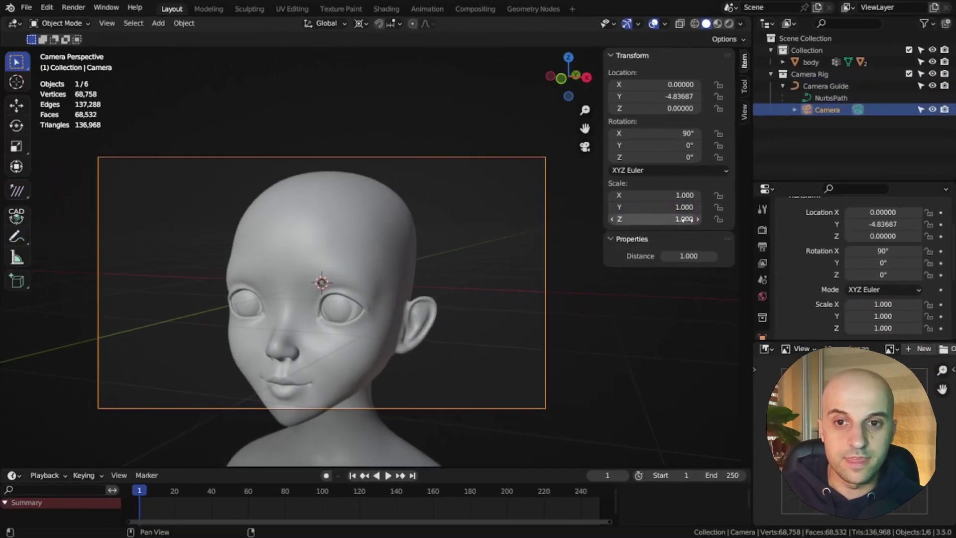
mouse_move(689, 257)
left_mouse_down()
mouse_move(707, 256)
mouse_move(678, 256)
mouse_move(717, 256)
mouse_move(697, 256)
left_mouse_up()
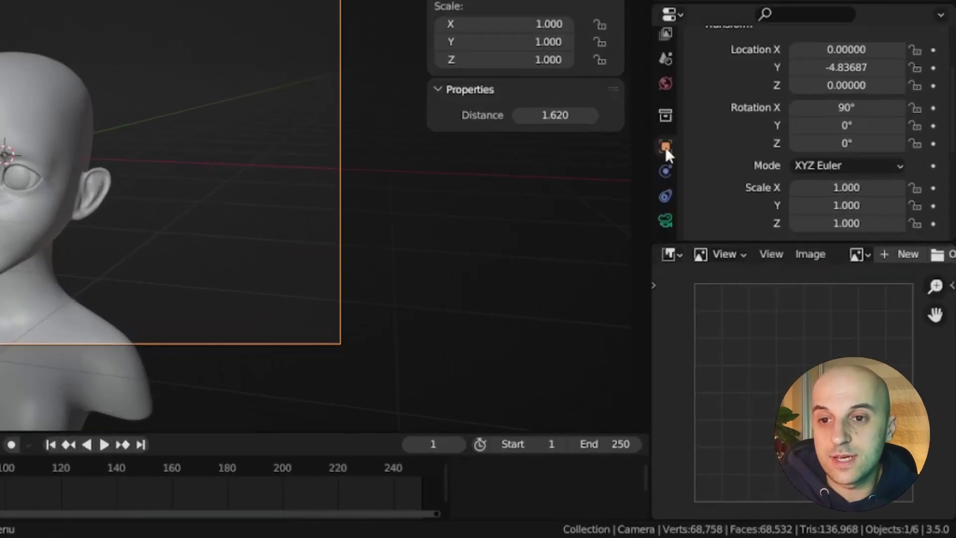
Step: Add a custom property to the camera named Rotation, with default 0, minimum -100 and maximum 100
scroll(826, 329, "down", 6)
left_click(823, 193)
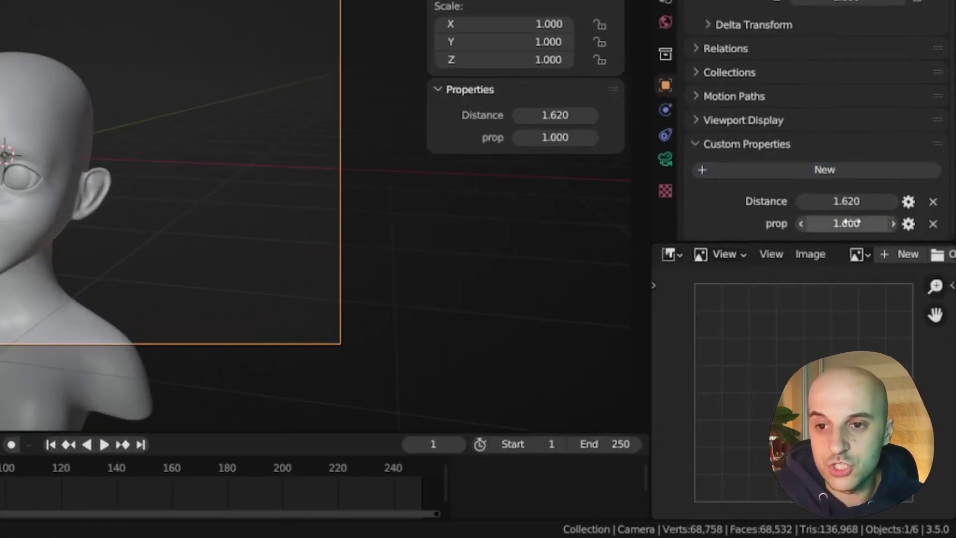
left_click(908, 222)
left_click(829, 278)
type("Rotation")
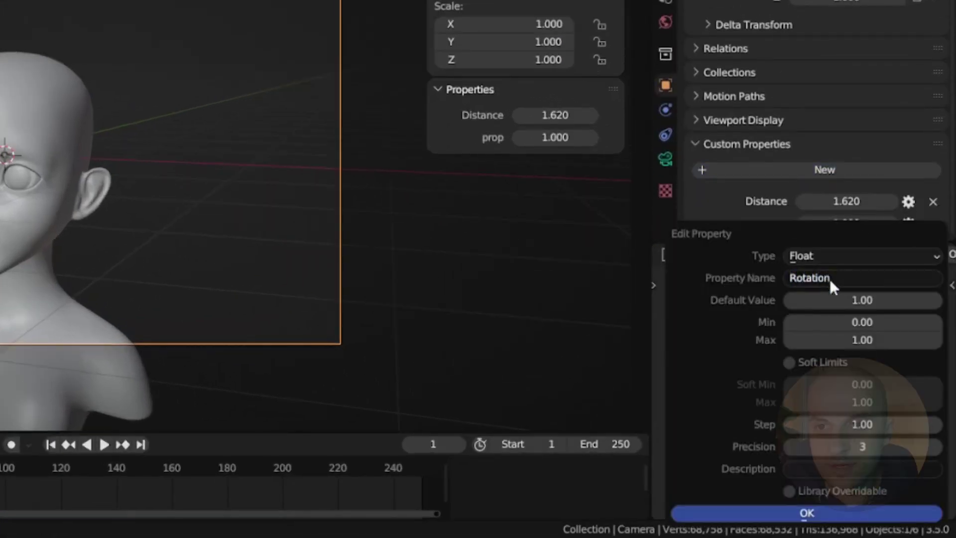
key("Return")
left_click(859, 300)
type("0")
key("Return")
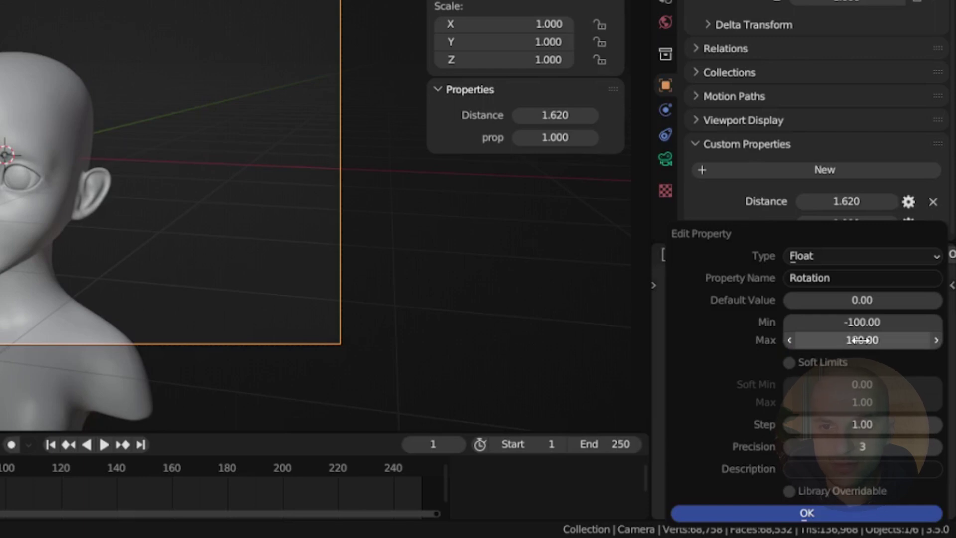
left_click(859, 512)
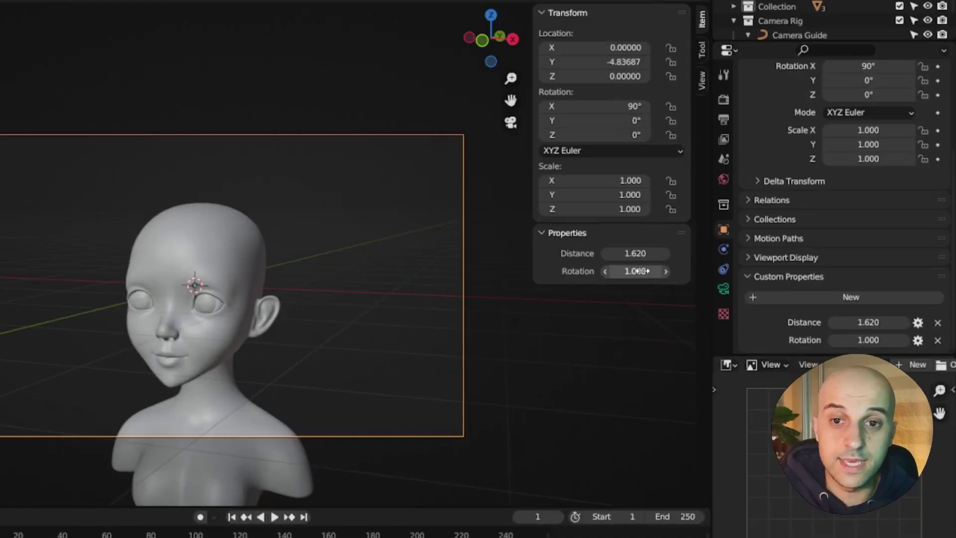
Step: Drive the Camera Guide's Z rotation with the camera's Rotation property and try adjusting that property
right_click(573, 191)
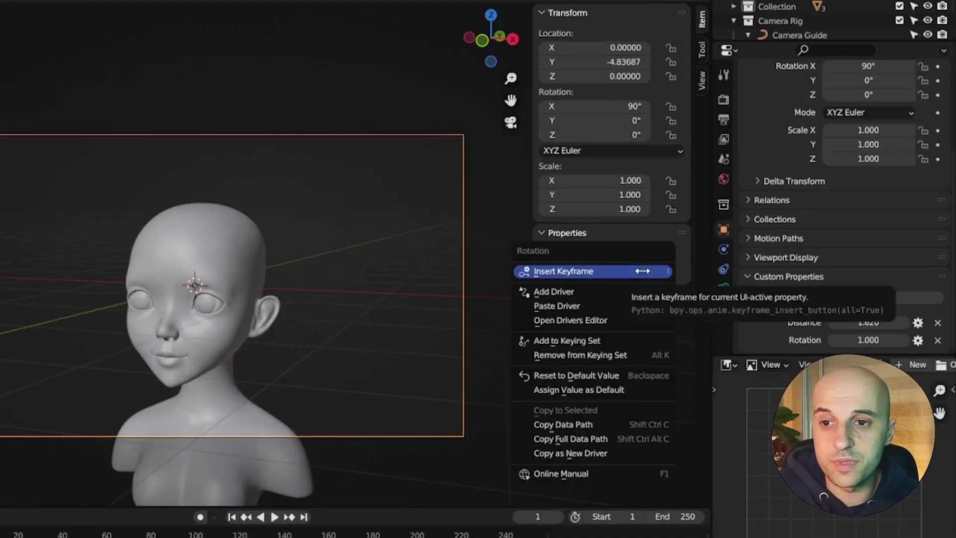
left_click(555, 400)
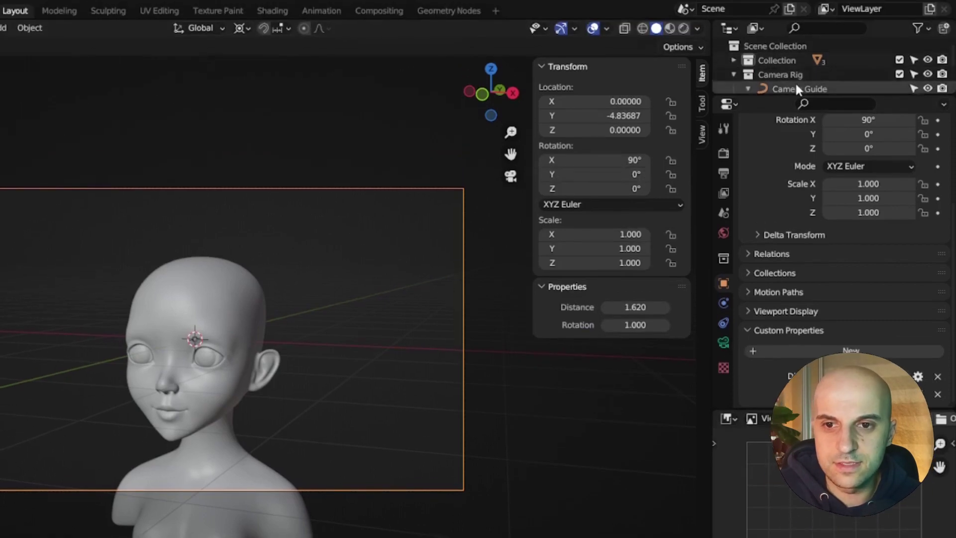
left_click(808, 36)
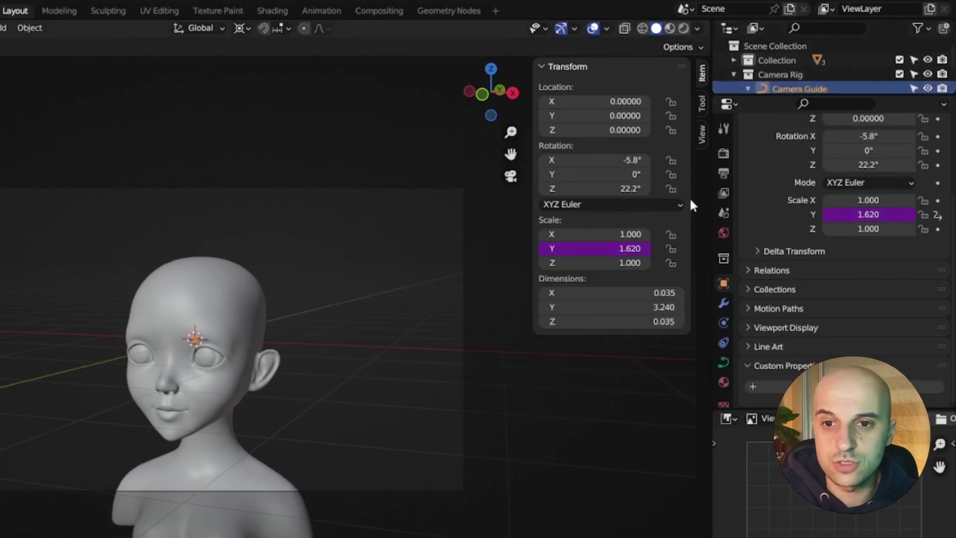
right_click(592, 188)
left_click(591, 186)
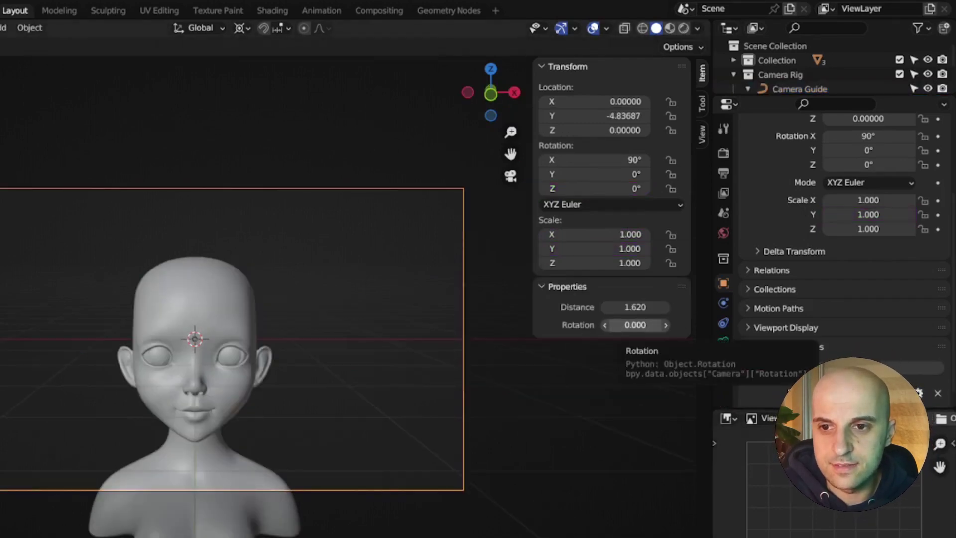
mouse_move(636, 325)
left_mouse_down()
mouse_move(663, 325)
mouse_move(620, 325)
mouse_move(662, 324)
mouse_move(637, 325)
left_mouse_up()
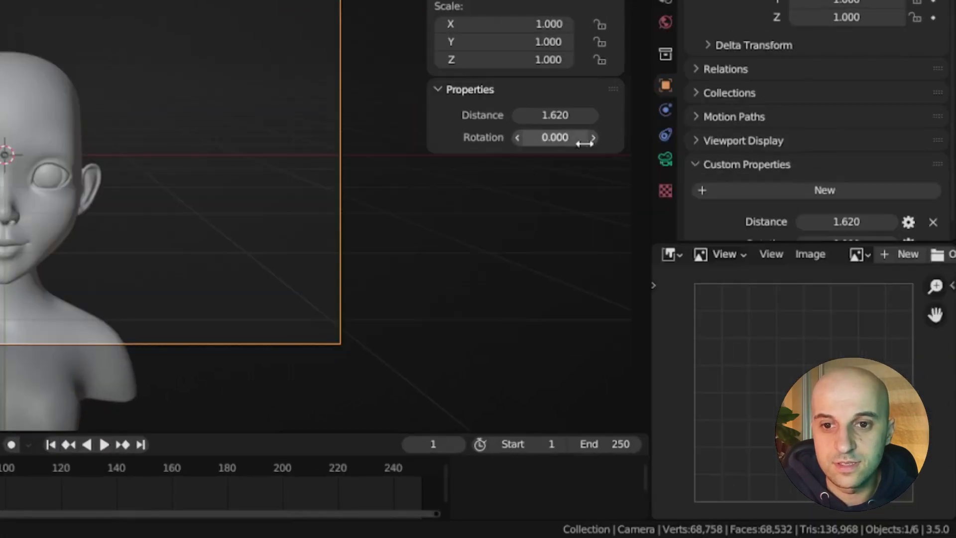
Step: Set the step size of the camera's Rotation property to 0.1
left_click(909, 224)
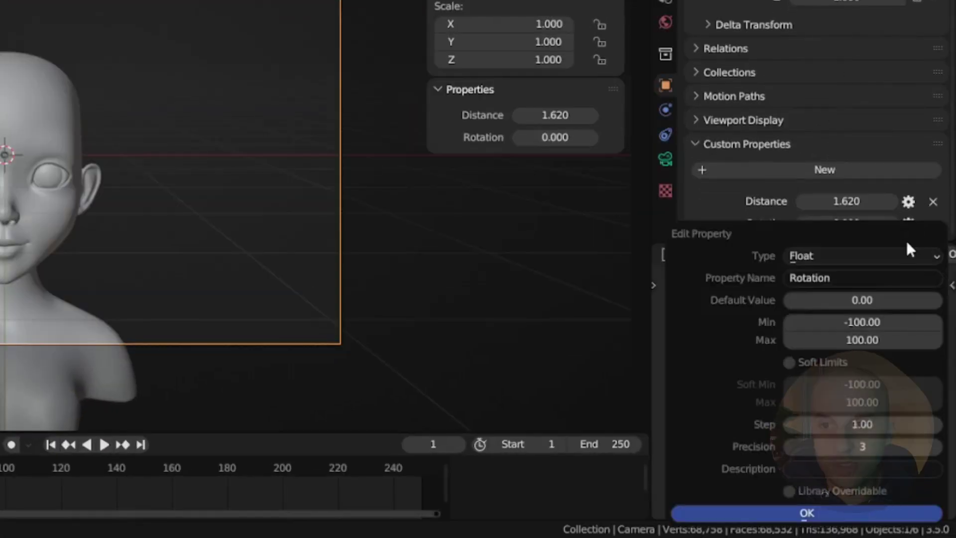
left_click(869, 426)
type(".1")
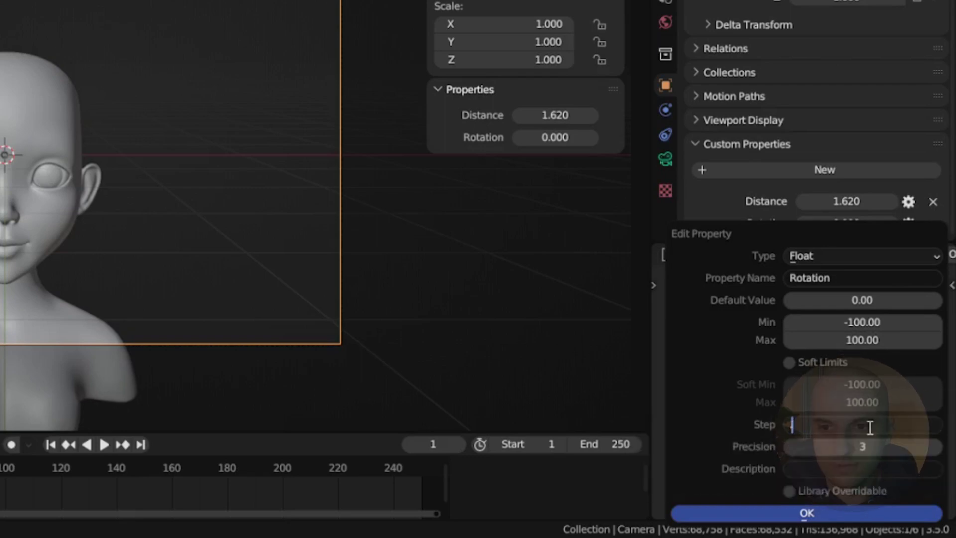
key("Return")
left_click(785, 513)
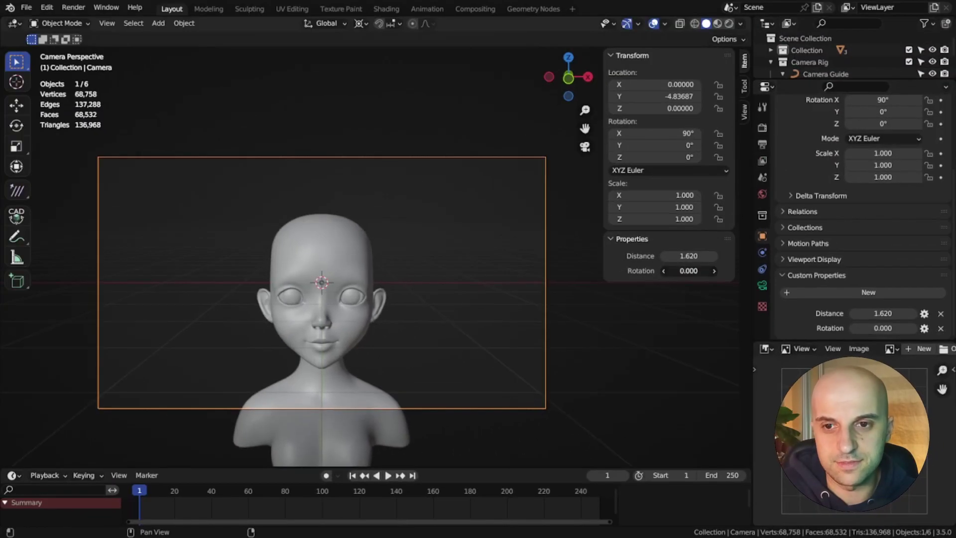
Step: Test the Rotation property by raising it to 0.68, and reset it to 0
left_click_drag(555, 137, 590, 137)
left_click_drag(689, 270, 732, 272)
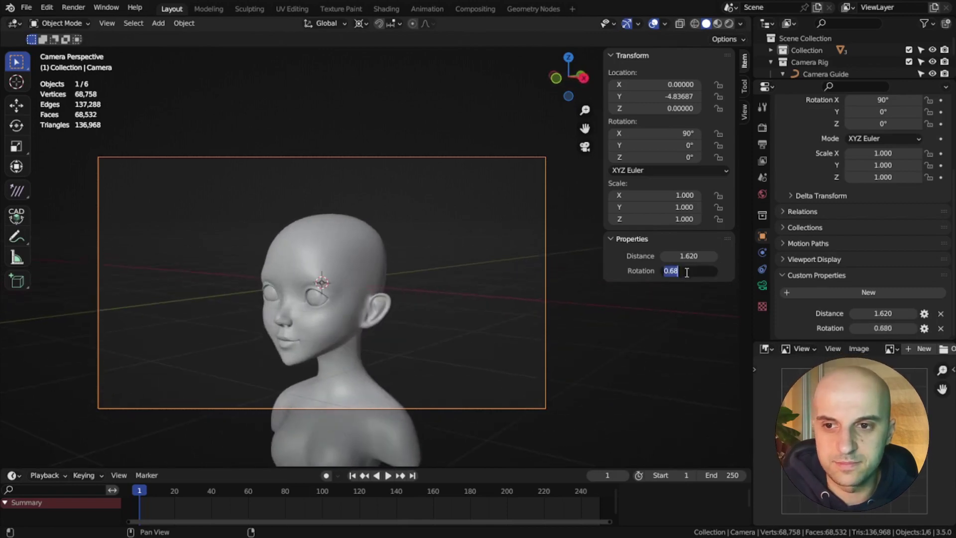
type("0")
key("Return")
Step: Add two custom properties to the camera and configure the first as Height, with minimum -20 and maximum 20
left_click(897, 292)
left_click(896, 279)
left_click(924, 313)
left_click(874, 353)
type("Height")
key("Return")
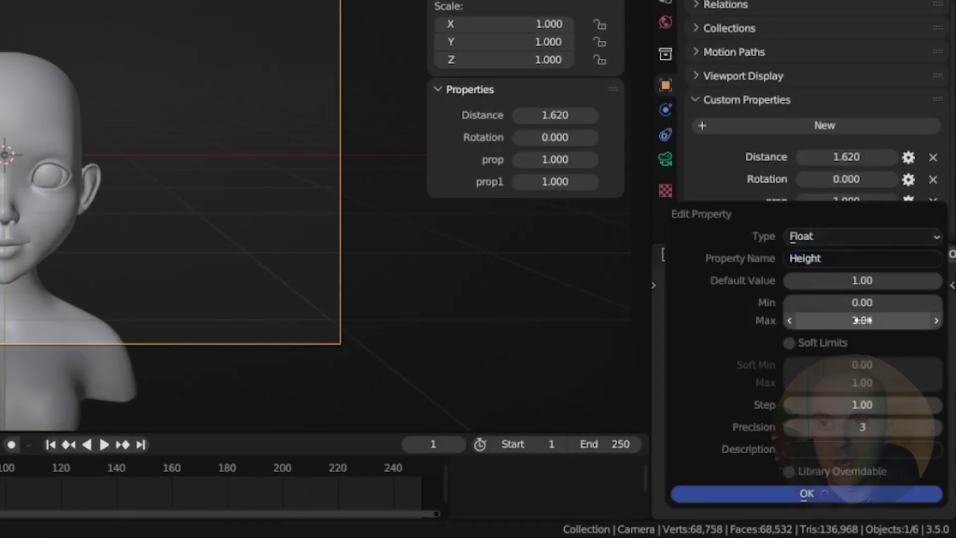
left_click(863, 320)
type("10")
double_click(889, 319)
type("20")
left_click(889, 303)
type("-20")
key("Return")
left_click(846, 498)
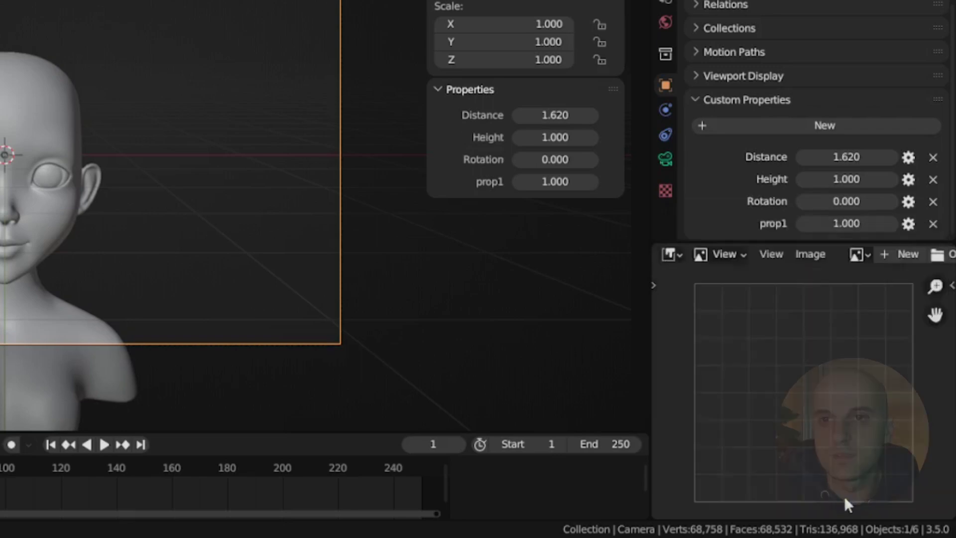
Step: Configure the second new camera property as Roll, with default 0 and minimum -20
left_click(909, 224)
left_click(828, 274)
type("Roll")
left_click(876, 301)
type("0")
left_click(869, 321)
type("-20")
left_click(869, 346)
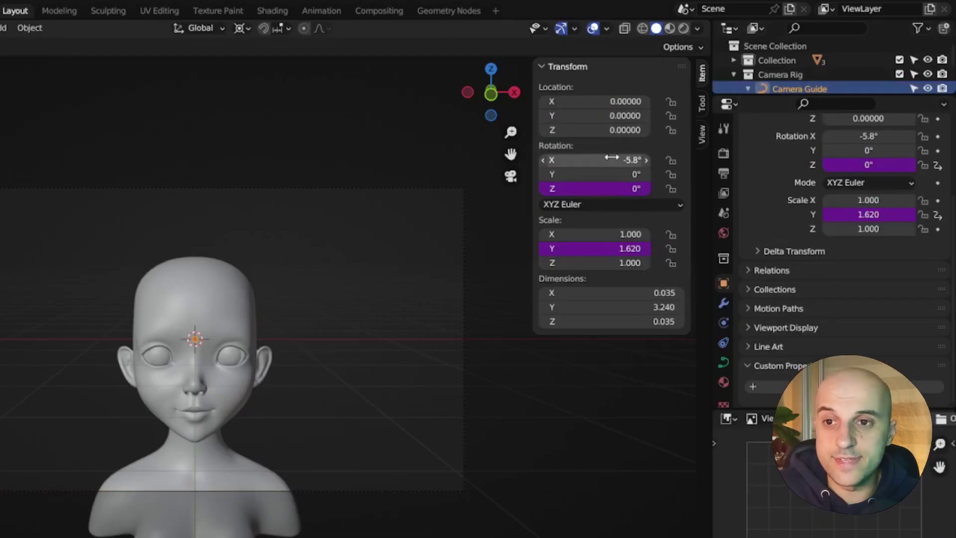
Step: Drive the Camera Guide's X rotation with the camera's Height property and its Y rotation with Roll
right_click(613, 158)
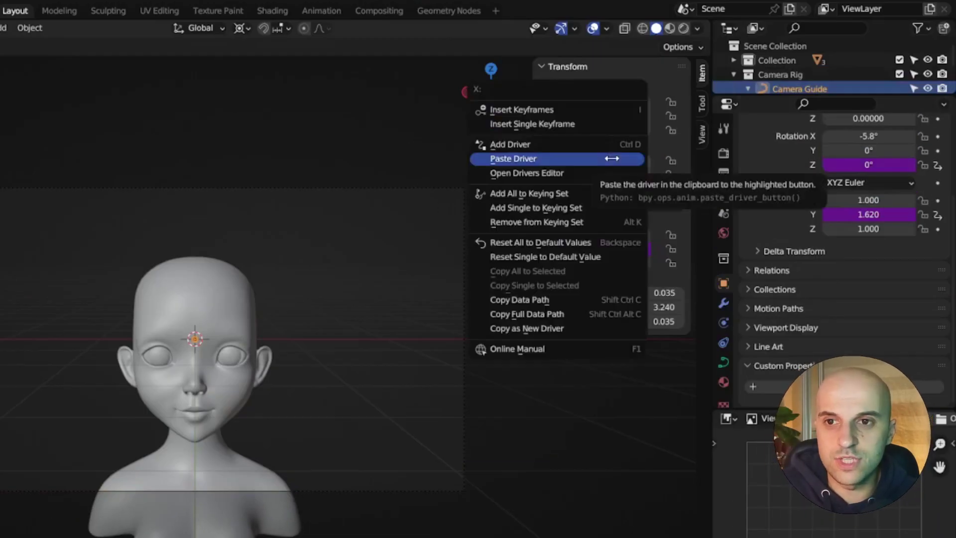
left_click(613, 158)
right_click(607, 174)
left_click(607, 175)
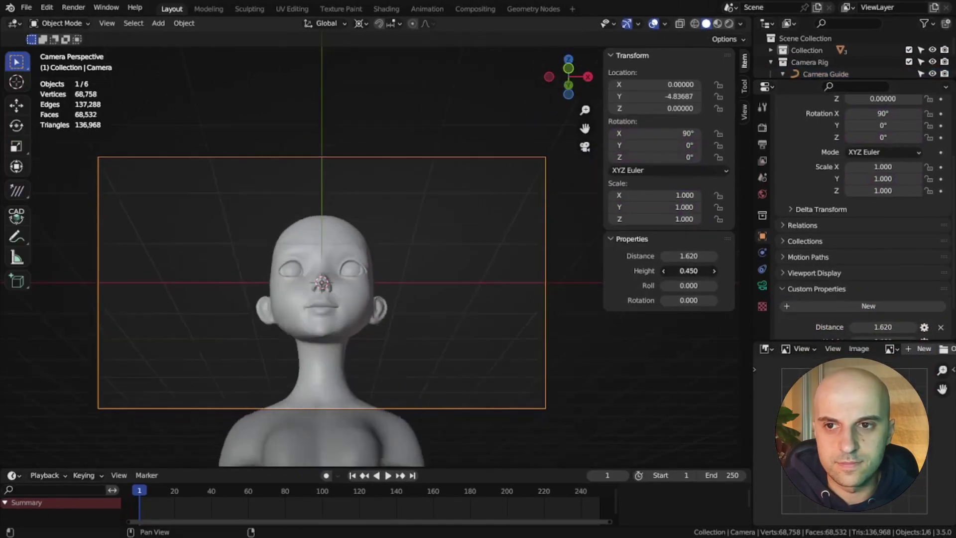
Step: Test the camera's Height, Roll and Rotation properties with different values, and reset all three to their defaults
left_click_drag(689, 271, 658, 270)
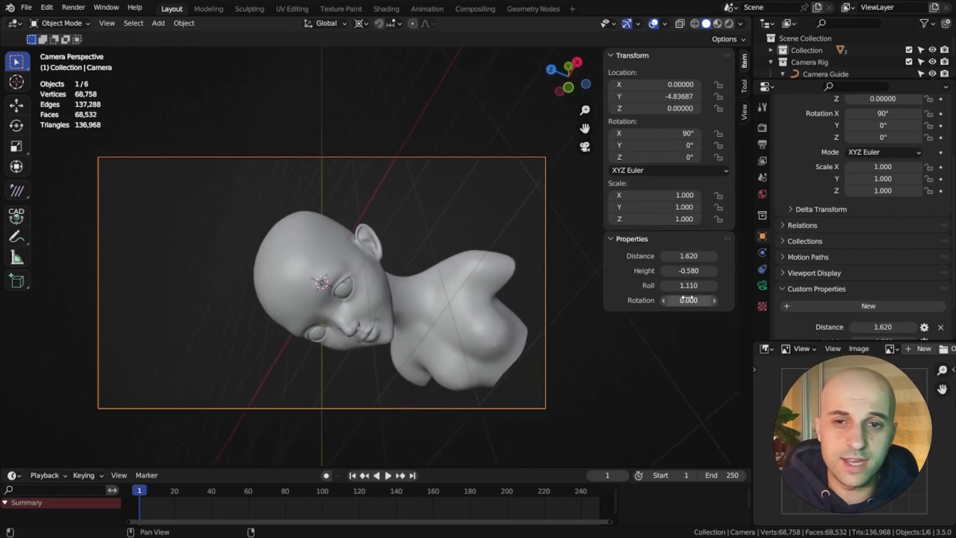
left_click_drag(689, 300, 647, 300)
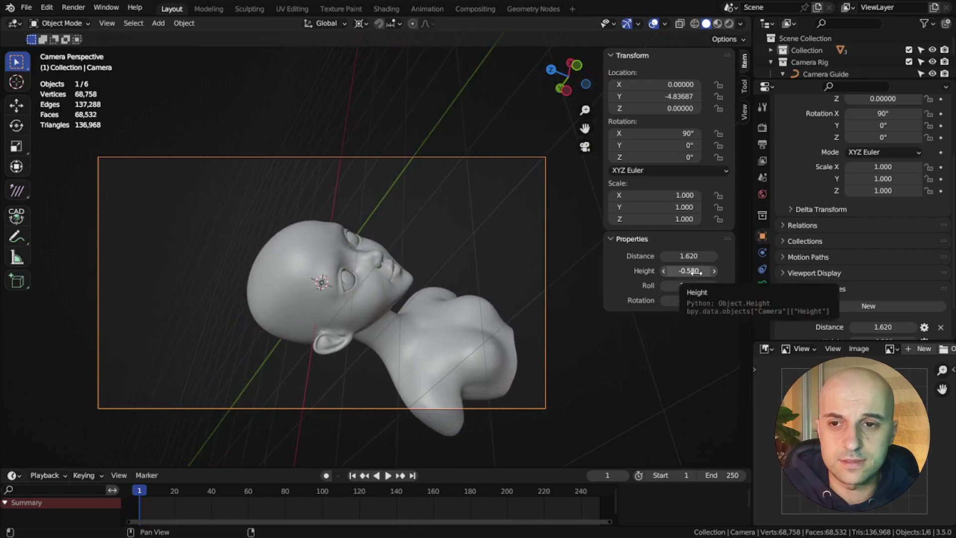
key("BackSpace")
key("BackSpace")
key("BackSpace")
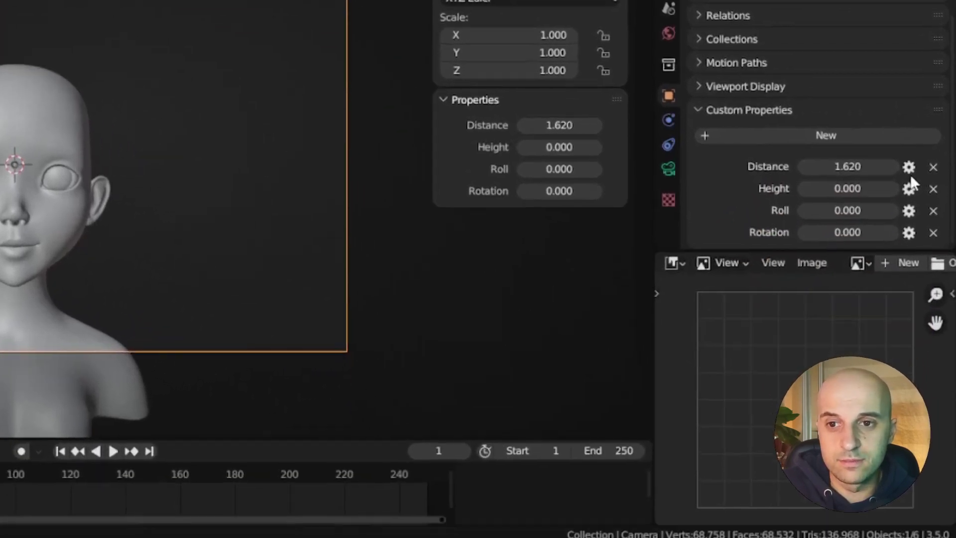
Step: Rename the camera's Distance property to "1. Distance"
left_click(918, 340)
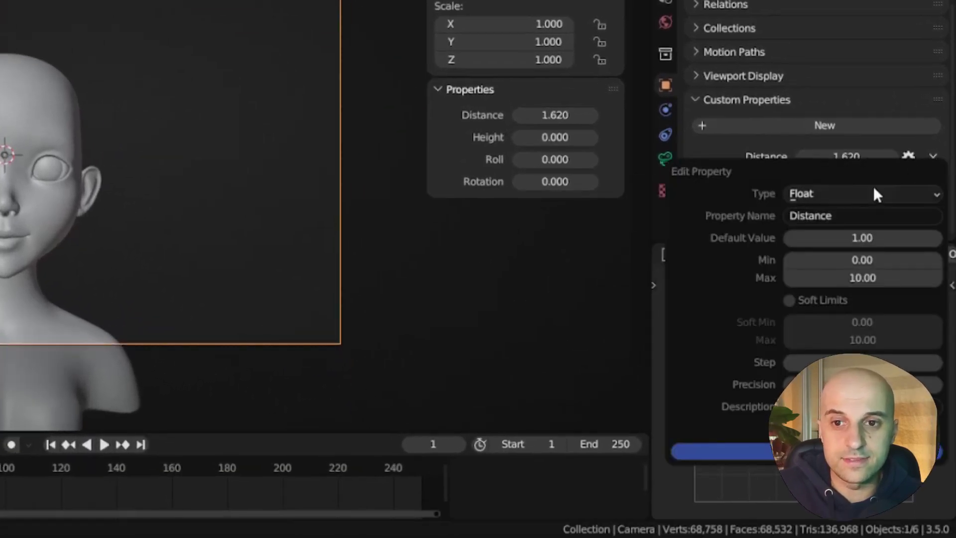
left_click(793, 216)
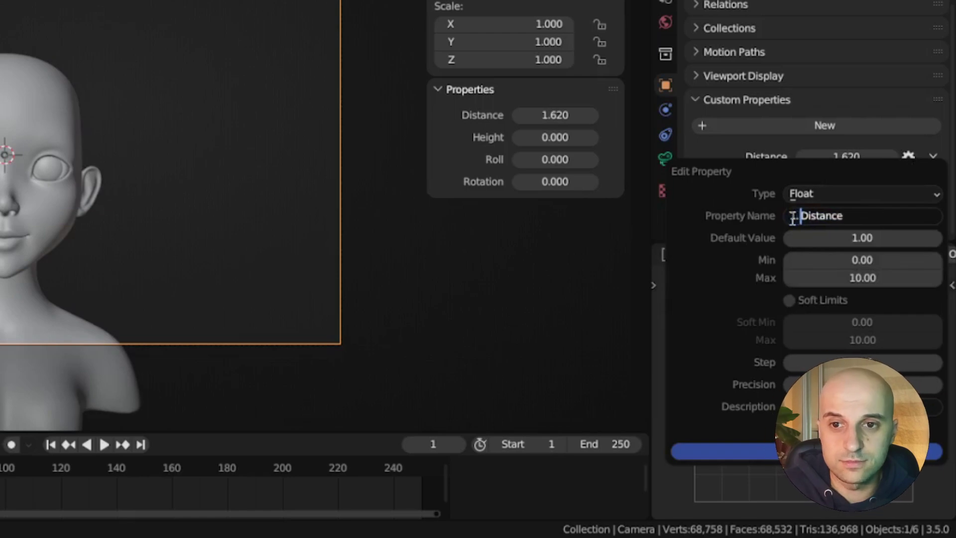
key("Return")
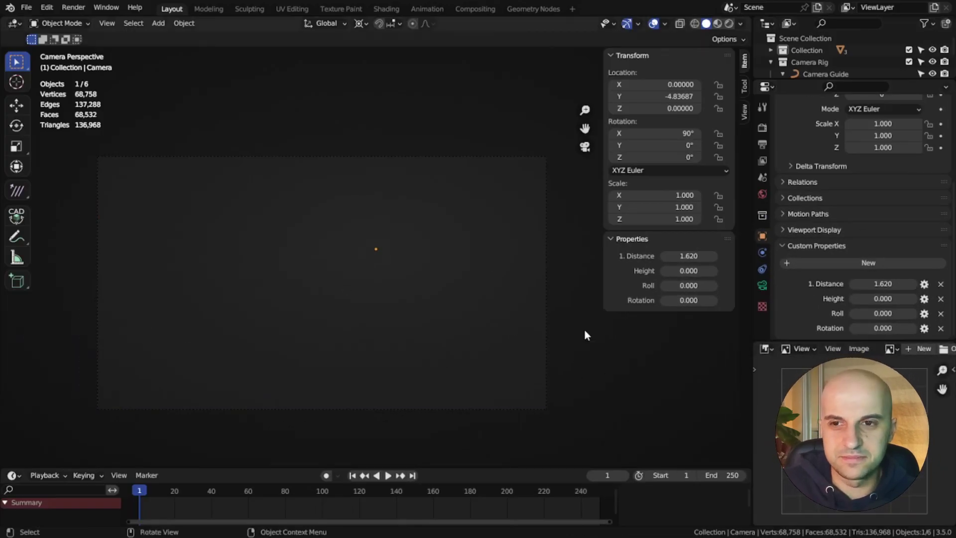
Step: Inspect the Camera Guide's broken Y scale driver and replace it with a new driver copied from the camera's 1. Distance property
left_click(819, 73)
right_click(635, 207)
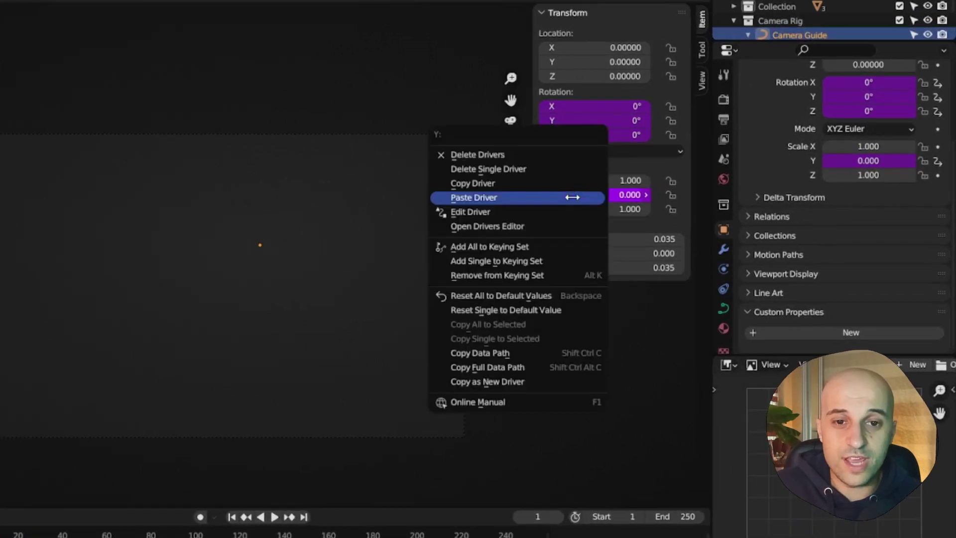
left_click(499, 212)
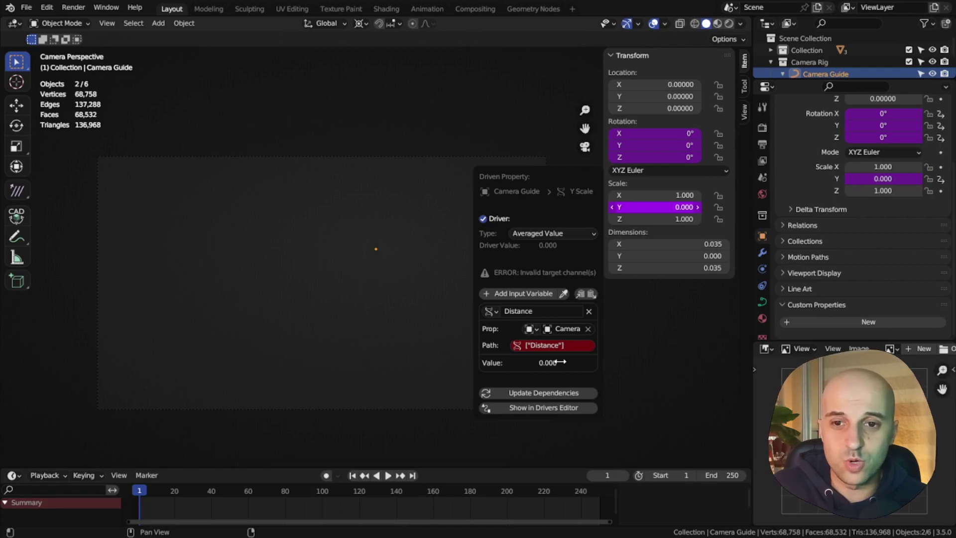
right_click(641, 208)
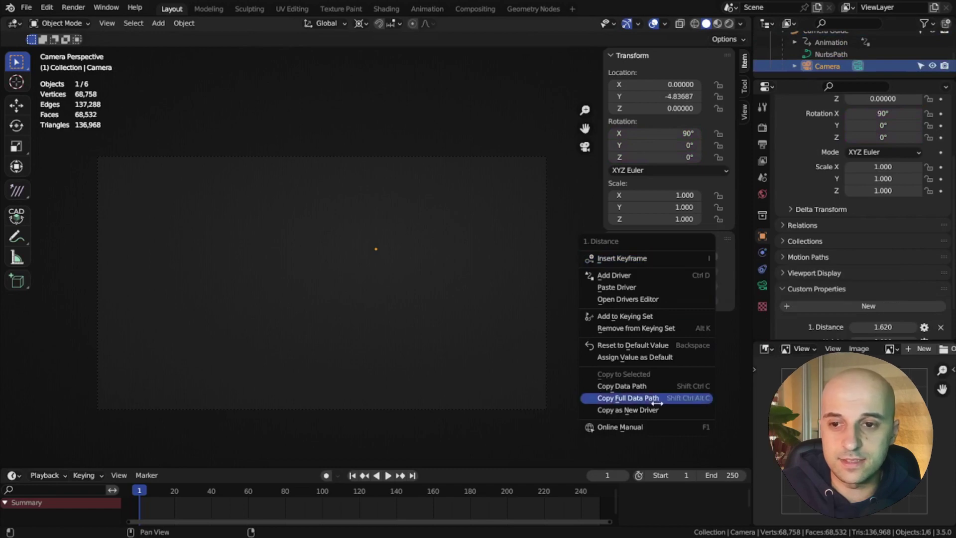
left_click(827, 53)
right_click(623, 207)
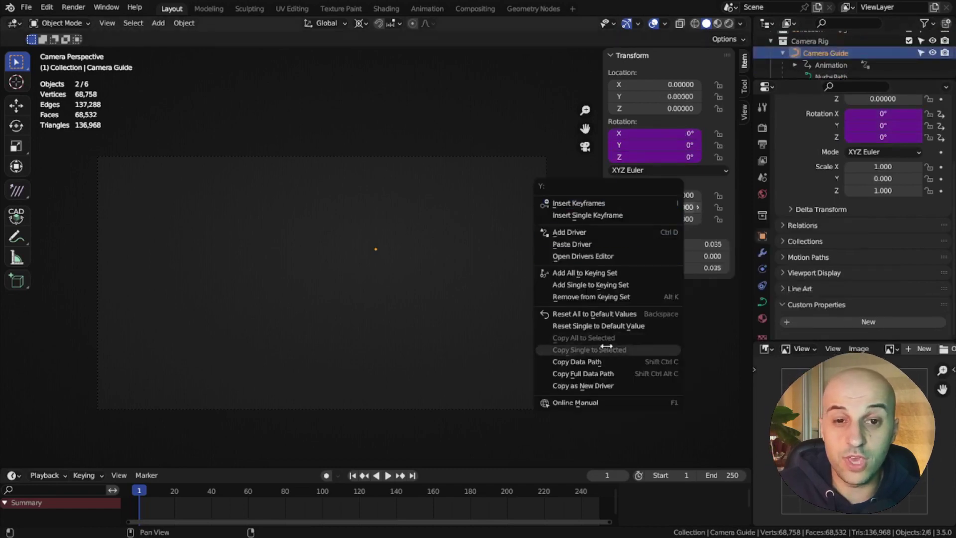
left_click(578, 244)
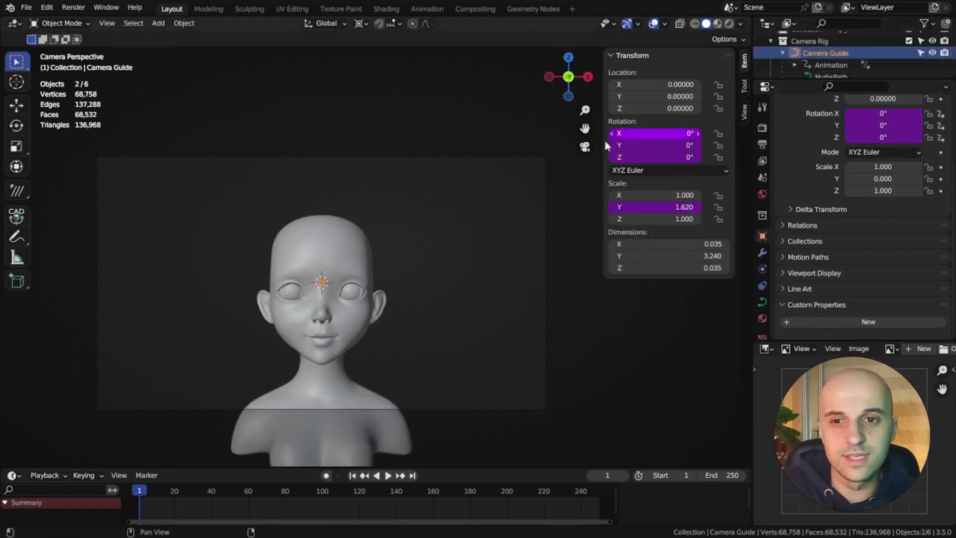
Step: Set 1. Distance to 1.740, and rebuild the Camera Guide's rotation drivers from the renamed 2. Rotation, 3. Height and 4. Roll properties
left_click(546, 180)
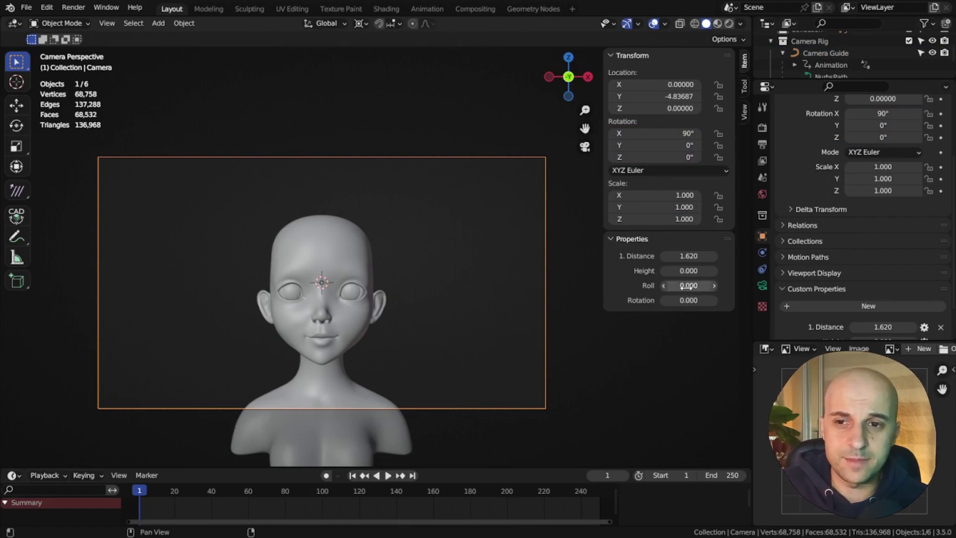
mouse_move(690, 257)
left_mouse_down()
mouse_move(710, 256)
mouse_move(701, 255)
left_mouse_up()
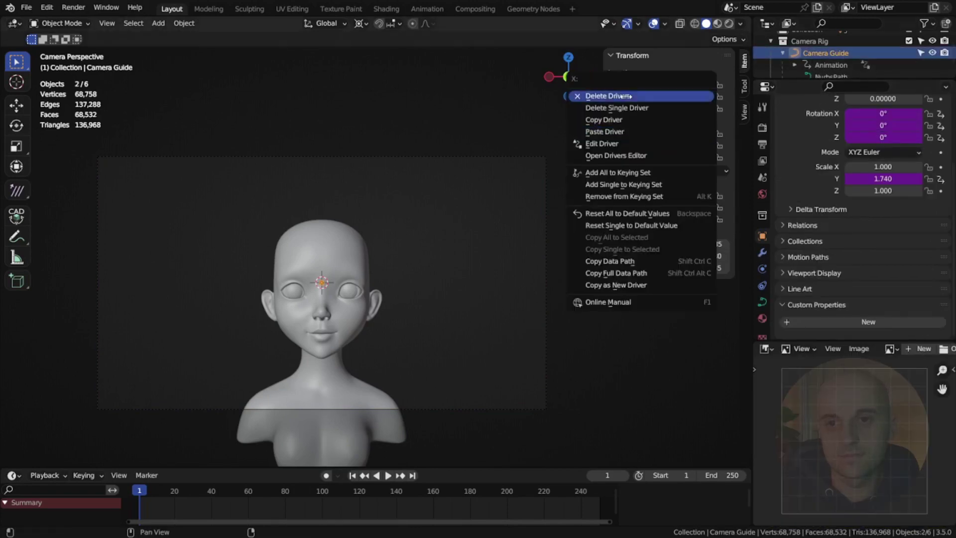
right_click(704, 271)
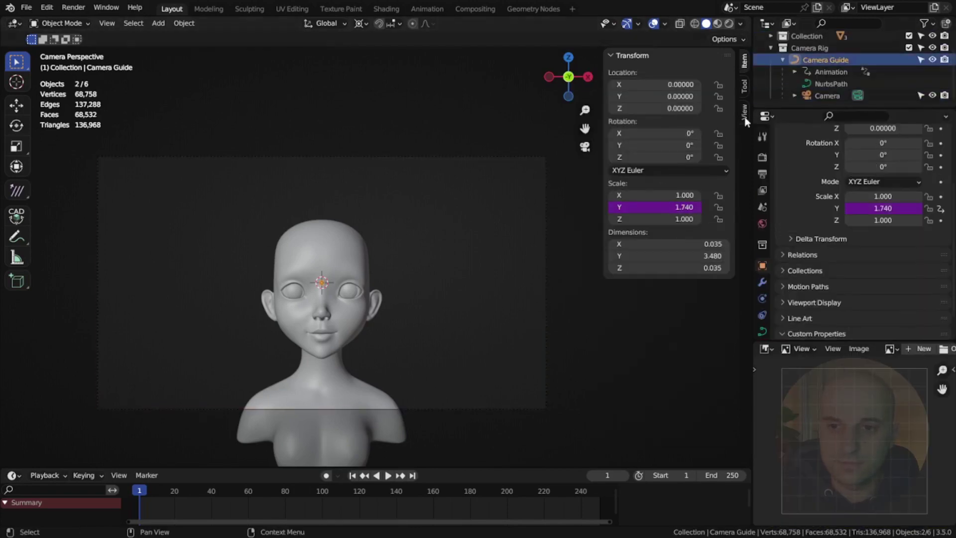
right_click(688, 300)
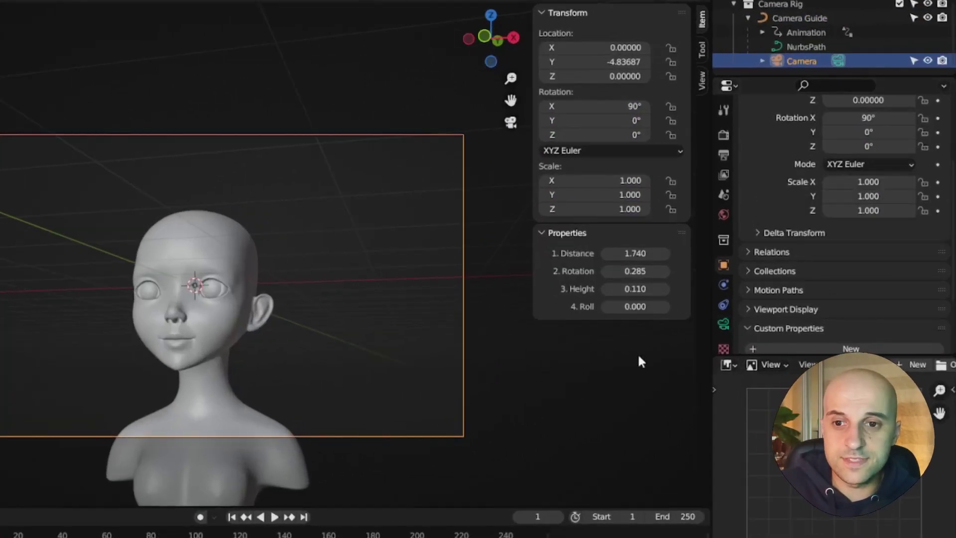
Step: Try out the camera lens's Shift X and Y values, and reset them to default
left_click(724, 323)
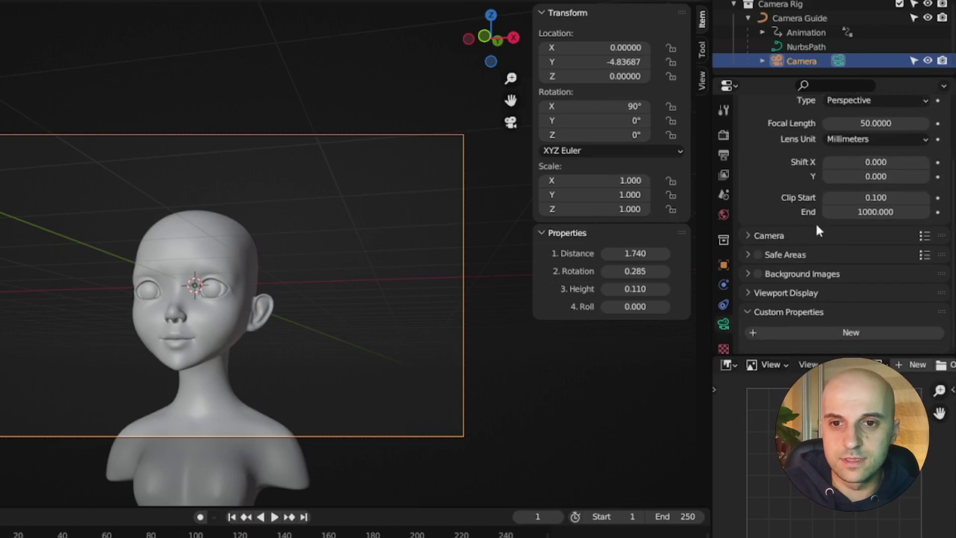
scroll(827, 238, "up", 2)
scroll(827, 238, "up", 2)
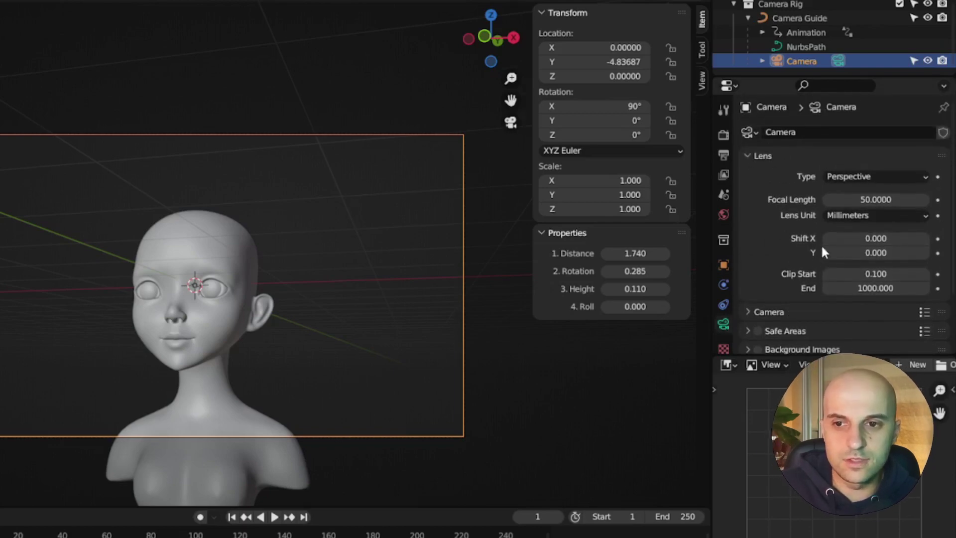
mouse_move(846, 238)
left_mouse_down()
mouse_move(892, 238)
mouse_move(842, 238)
mouse_move(857, 253)
mouse_move(892, 253)
mouse_move(827, 252)
mouse_move(879, 253)
mouse_move(830, 253)
mouse_move(840, 253)
left_mouse_up()
key("BackSpace")
right_click(865, 250)
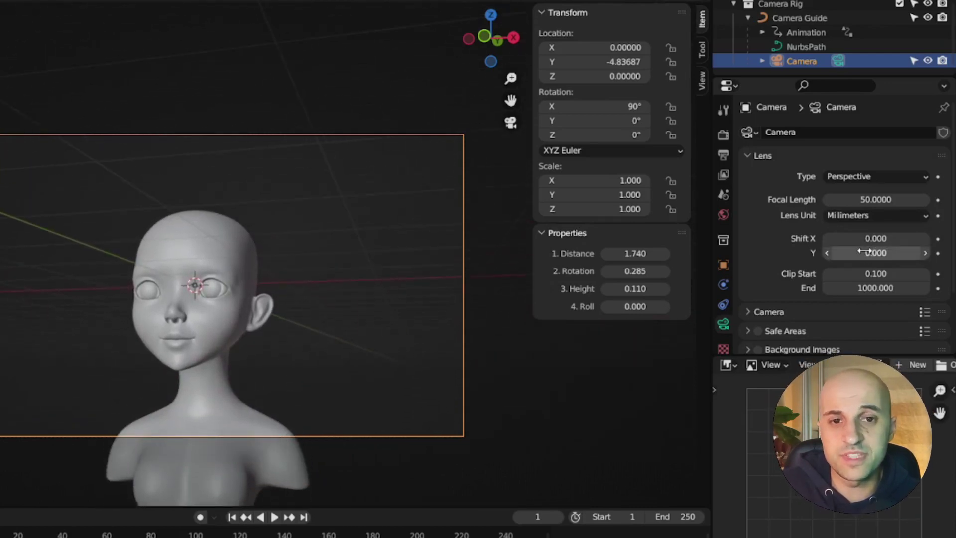
Step: Add two custom properties to the camera and name the first "5. Shift Horizontal"
left_click(725, 264)
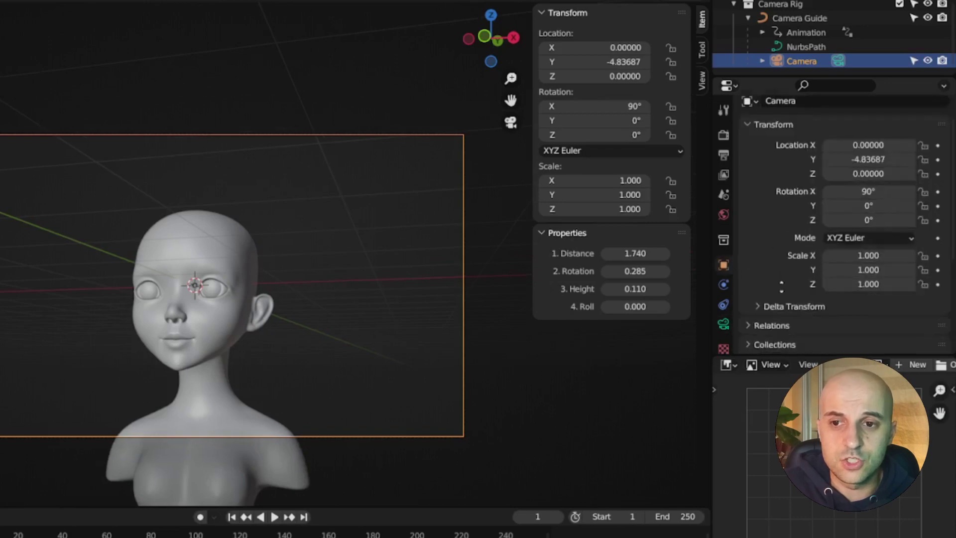
scroll(781, 286, "down", 6)
double_click(849, 261)
scroll(866, 286, "down", 2)
left_click(919, 323)
left_click(859, 365)
type("5. Shift Hor")
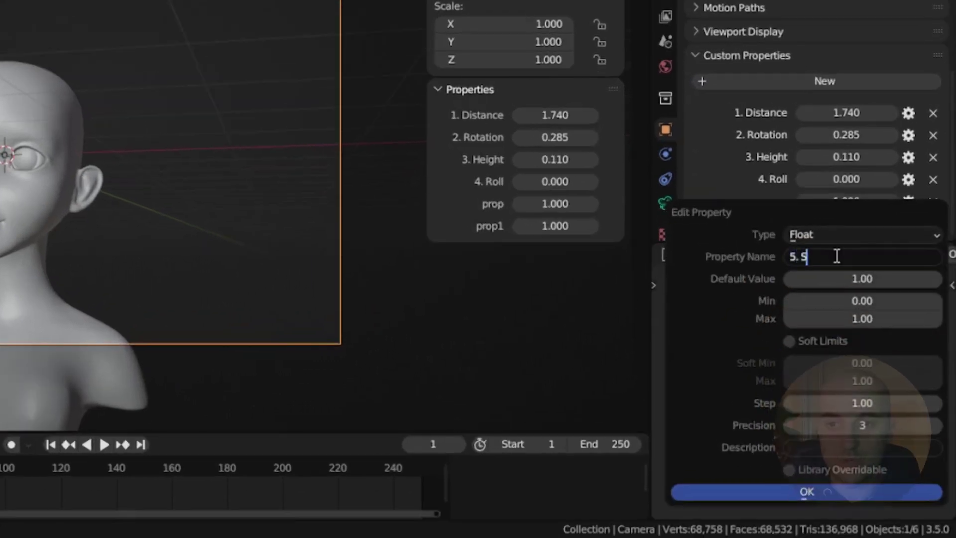
Step: Name the second new property "6. Shift Vertical" and drive the lens's Shift X and Y with the two shift properties
type("6. S")
type("hift")
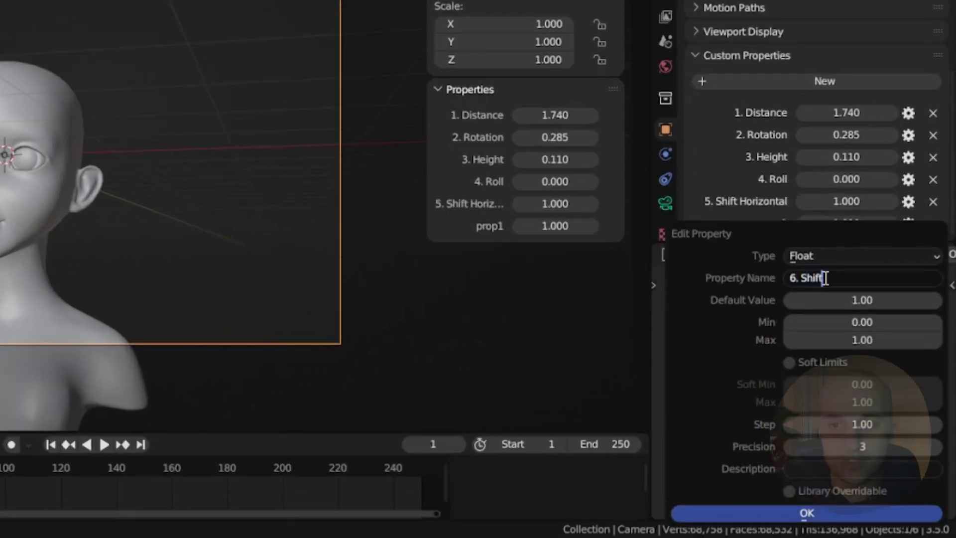
type(" Vertic")
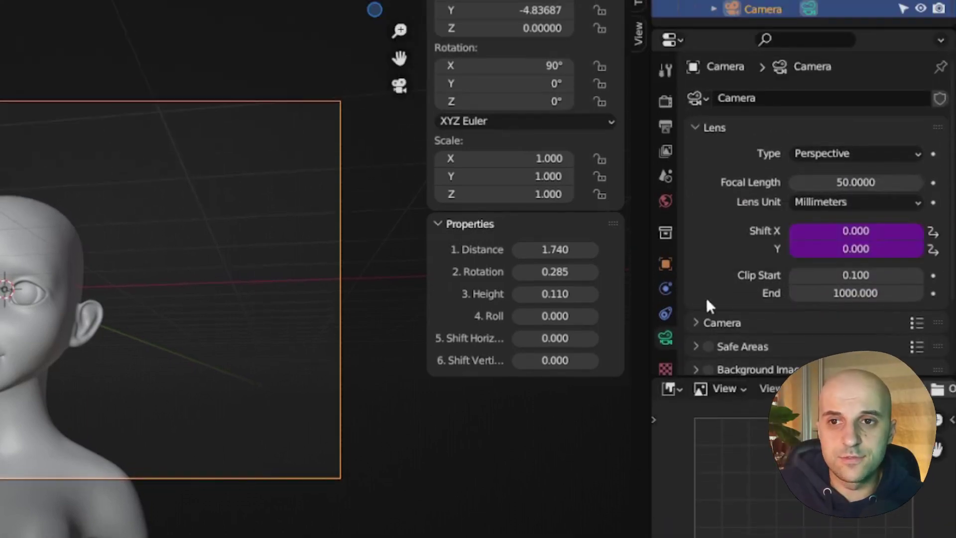
Step: Add a camera property named "7. Focal Length" with value 50 and drive the lens's focal length with it
left_click(665, 264)
scroll(797, 246, "down", 8)
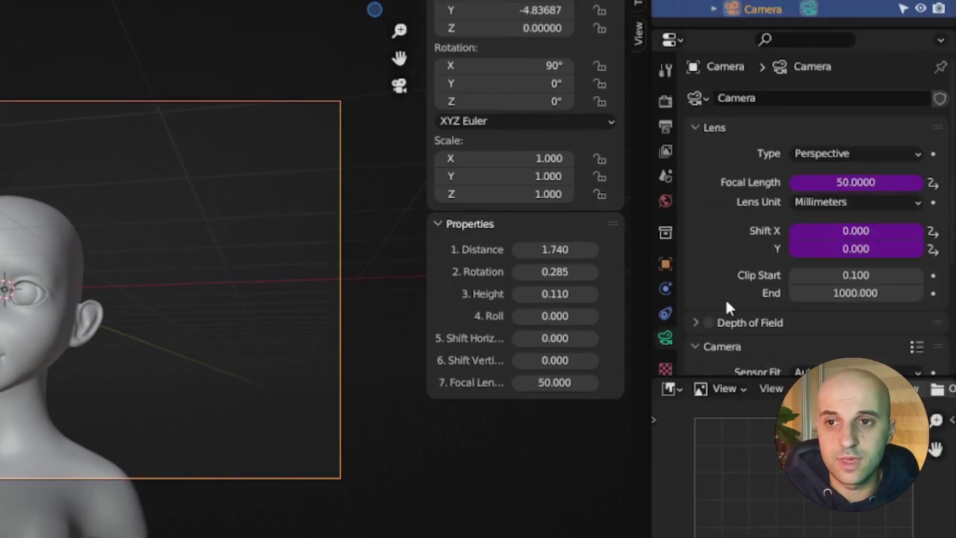
Step: Enable the camera's depth of field and show its focus and aperture settings
scroll(727, 306, "down", 4)
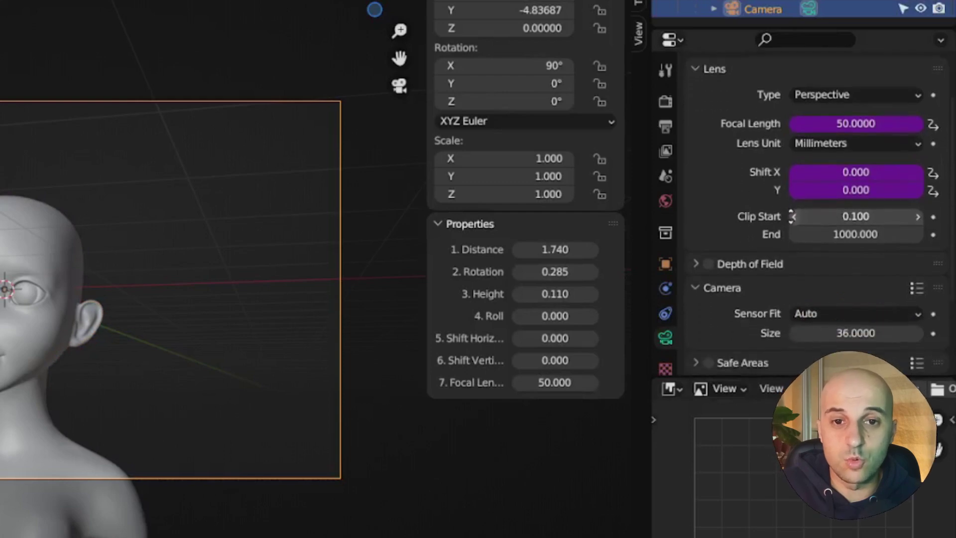
left_click(708, 234)
left_click(695, 235)
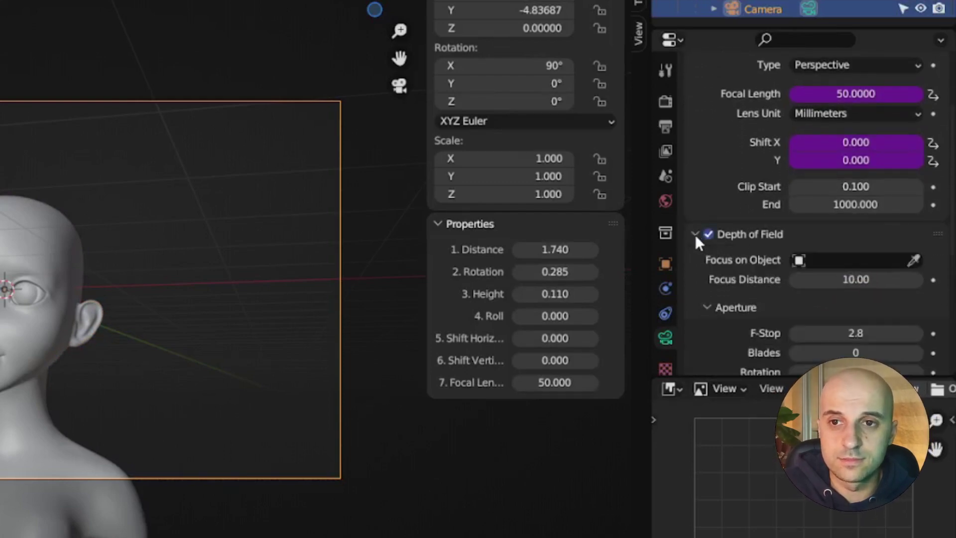
scroll(753, 309, "down", 3)
scroll(766, 255, "down", 1)
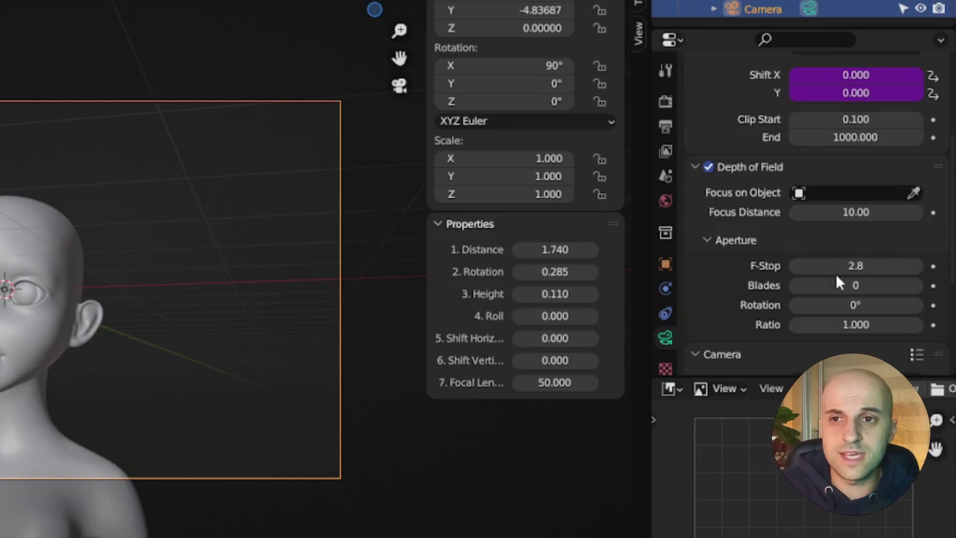
Step: Add another custom property to the camera object and name it "8. Focal Length"
left_click(665, 263)
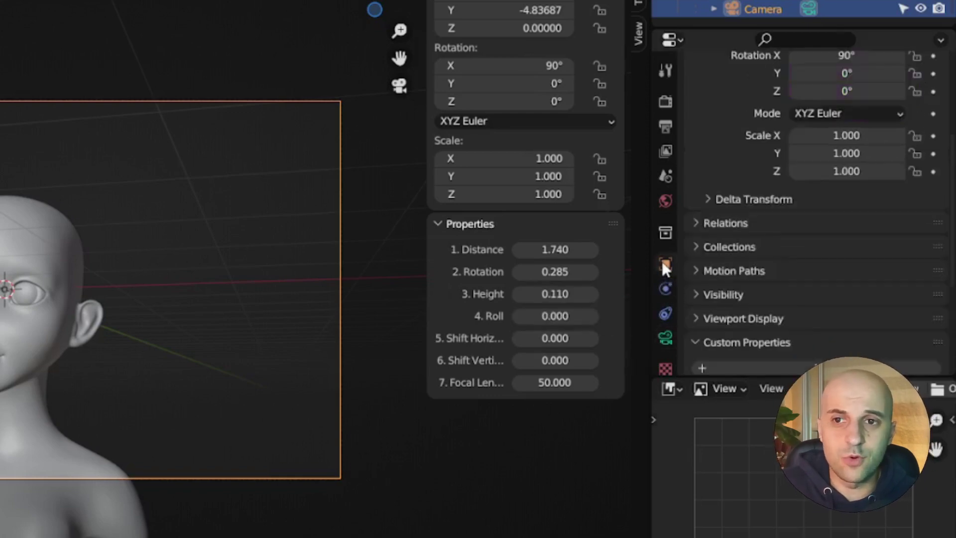
scroll(797, 224, "down", 10)
left_click(817, 190)
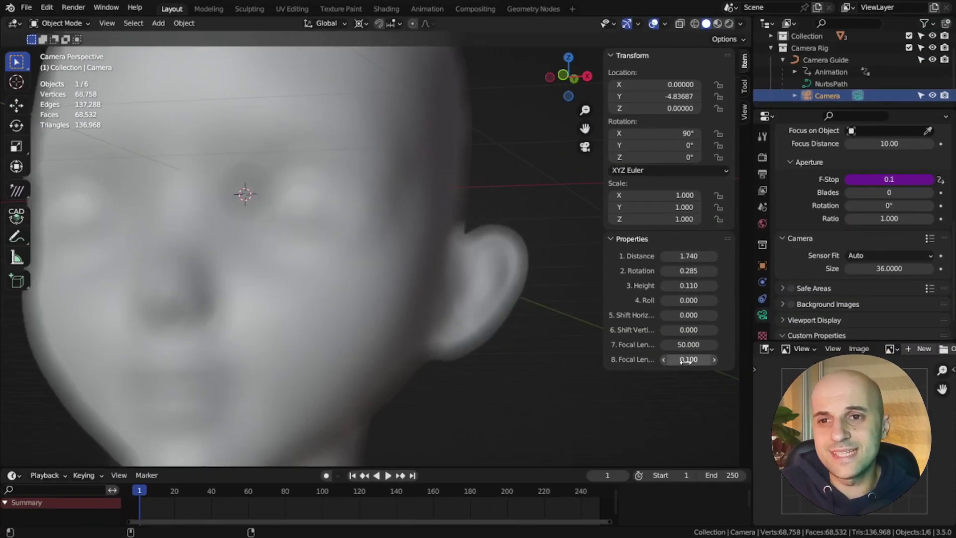
left_click_drag(659, 370, 685, 363)
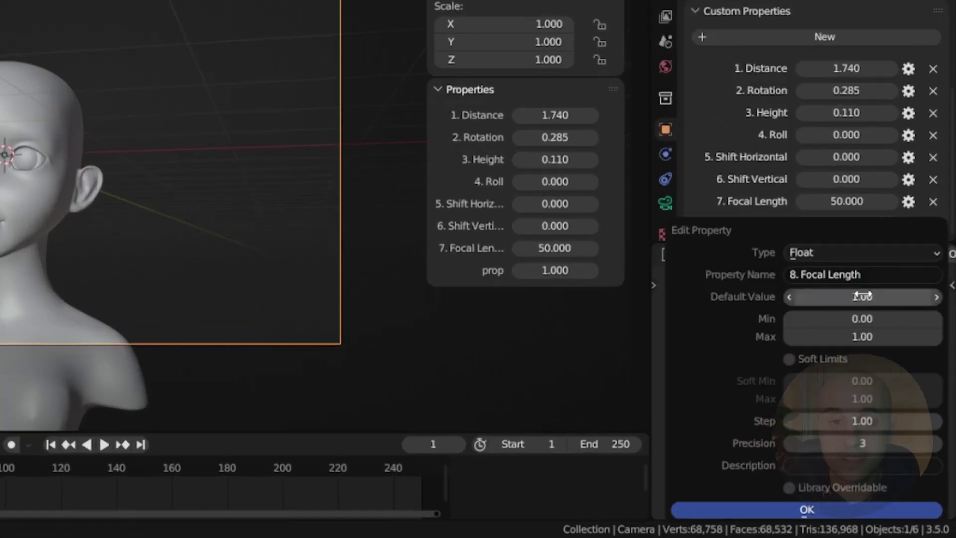
Step: Set the "8. Focal Length" property's default to 2.8 and maximum to 10, and drive the camera's F-Stop with it
left_click(863, 295)
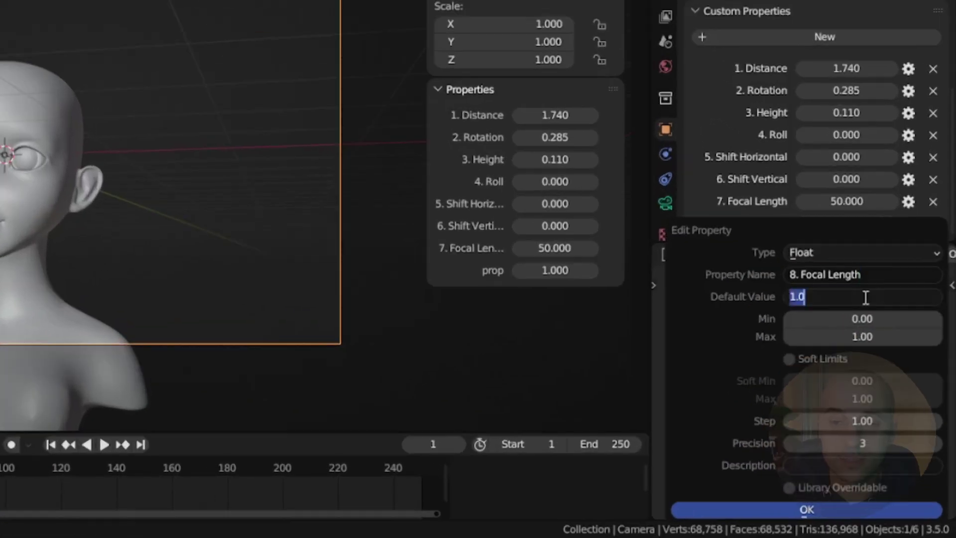
type("2.8")
key("Return")
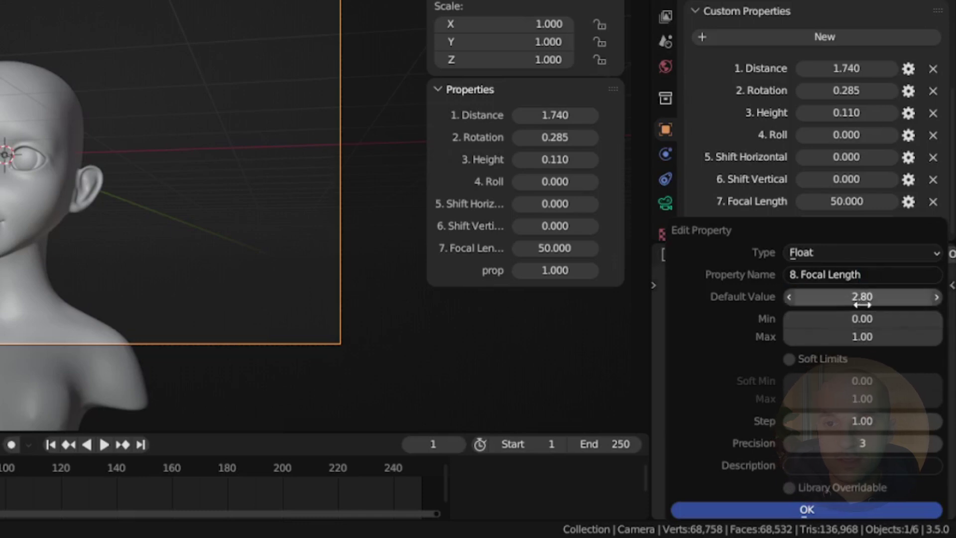
left_click(862, 337)
type("10")
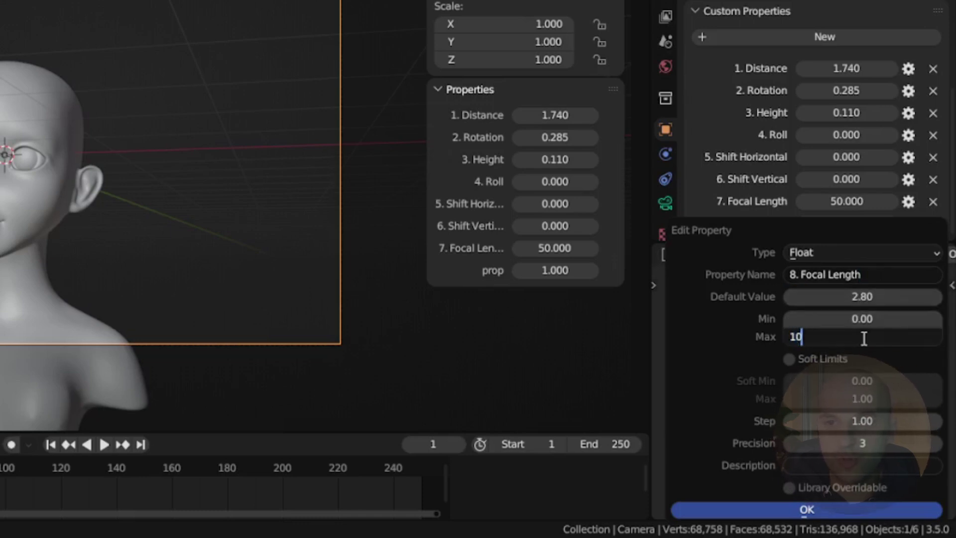
key("Return")
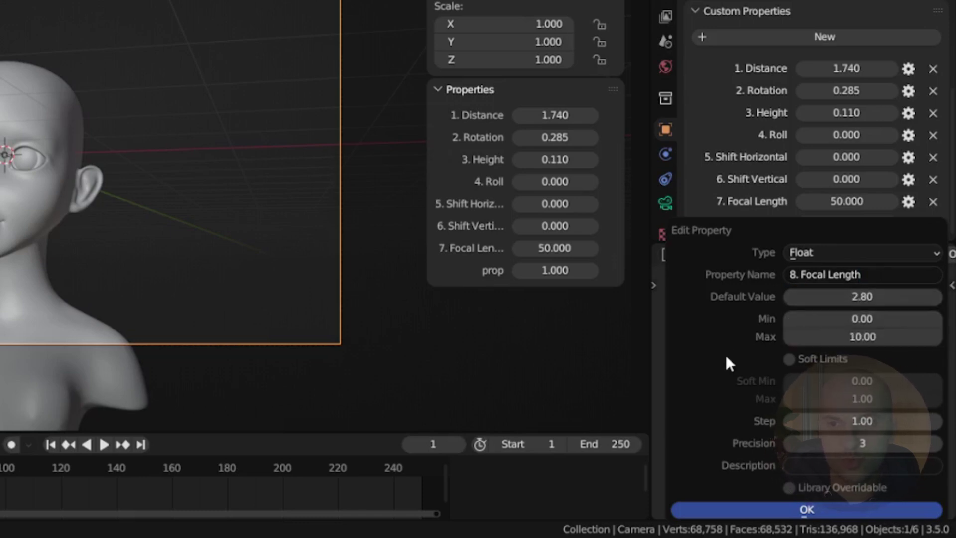
left_click(851, 510)
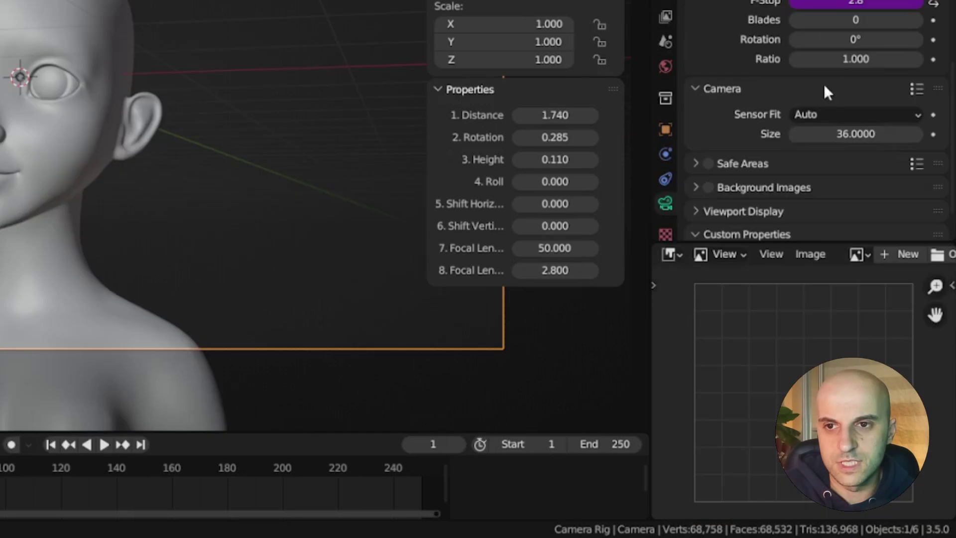
Step: Add a sphere empty named Camera_FOCUS, scale it to about 0.179 and place it in front of the head
scroll(879, 77, "up", 6)
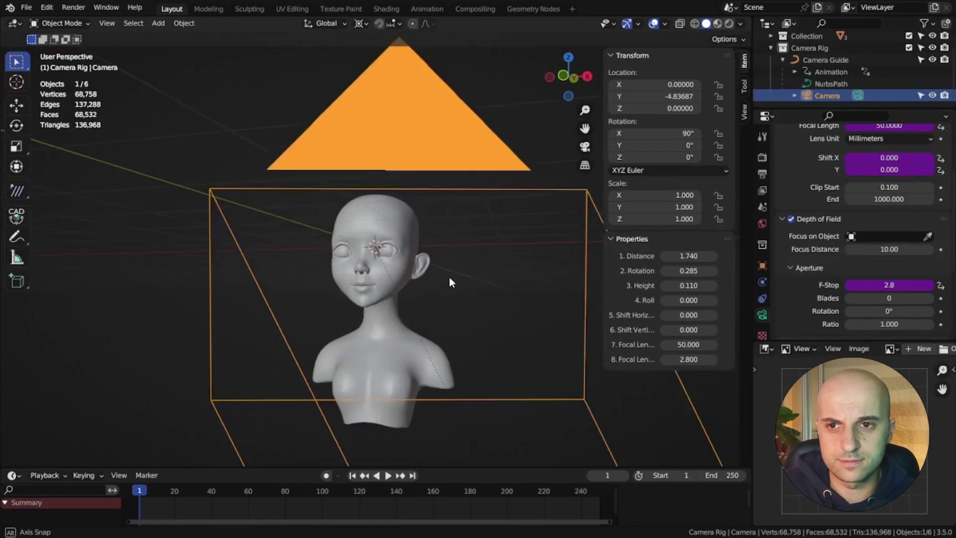
middle_click_drag(449, 277, 476, 255)
key("shift+a")
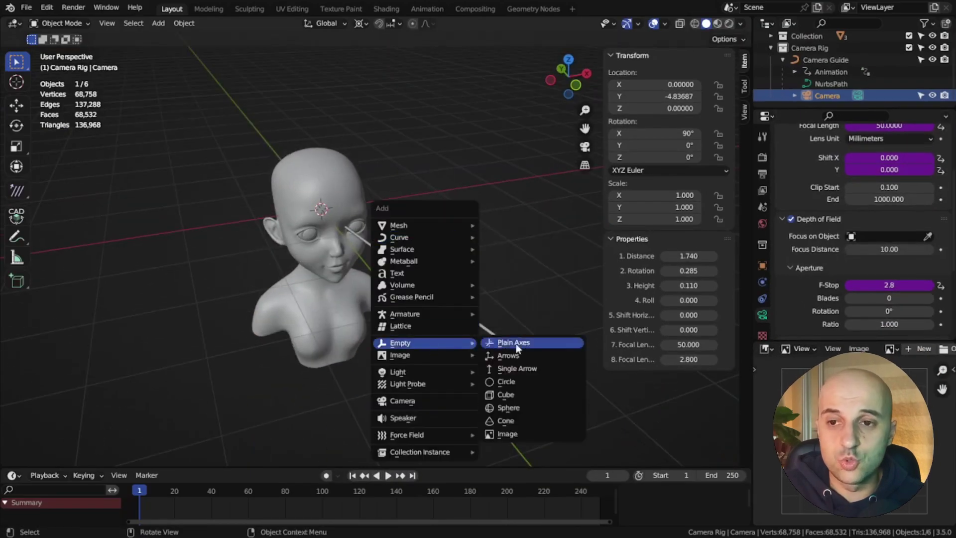
left_click(513, 417)
key("s")
left_click(620, 367)
key("g")
left_click(381, 288)
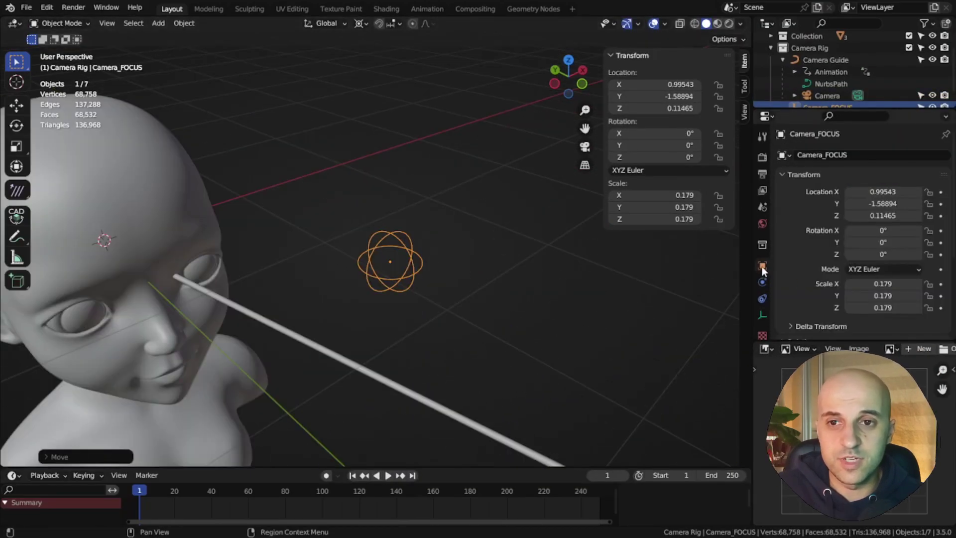
Step: Display the Camera_FOCUS empty's name in the viewport
middle_click_drag(814, 276, 813, 142)
left_click(813, 286)
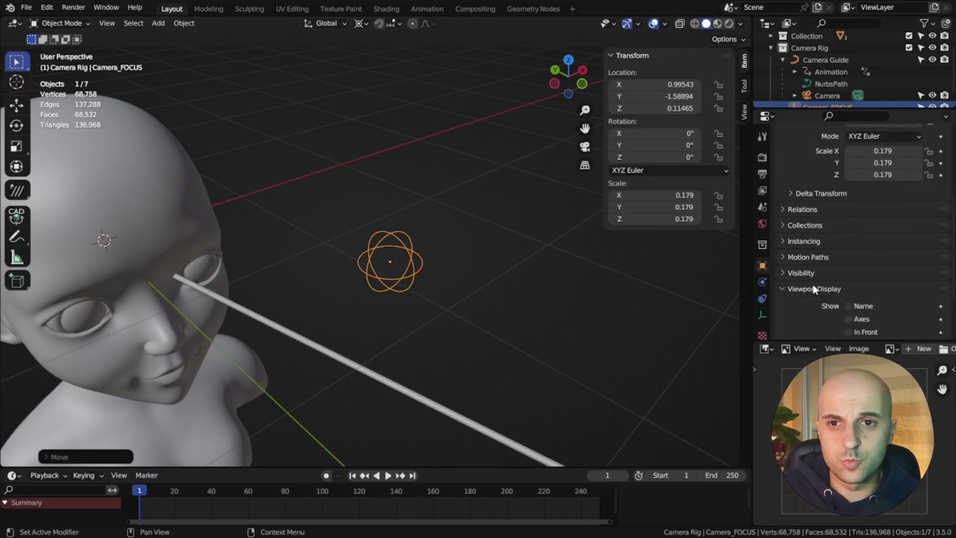
middle_click_drag(847, 274, 850, 193)
left_click(848, 229)
scroll(433, 292, "up", 4)
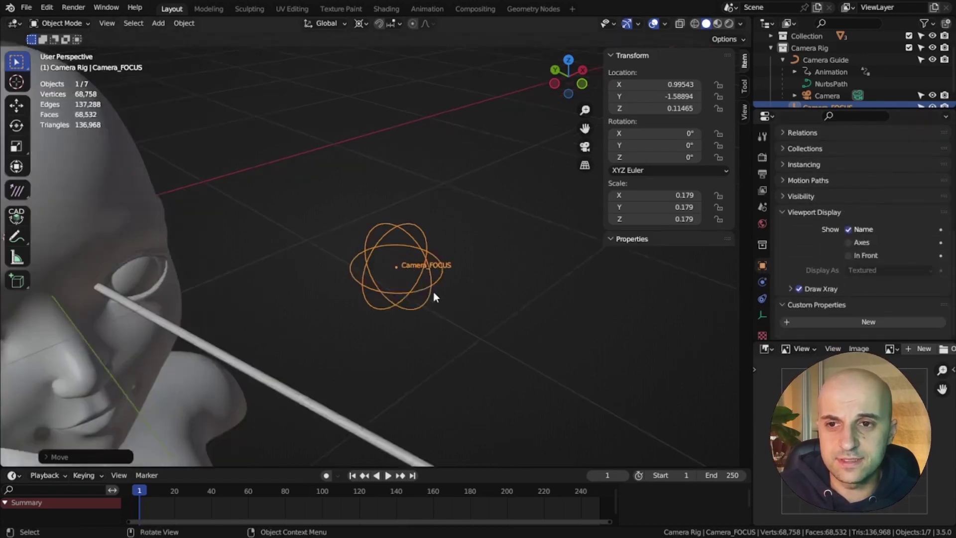
Step: Set the Camera_FOCUS empty as the camera's depth of field focus object
scroll(433, 359, "down", 5)
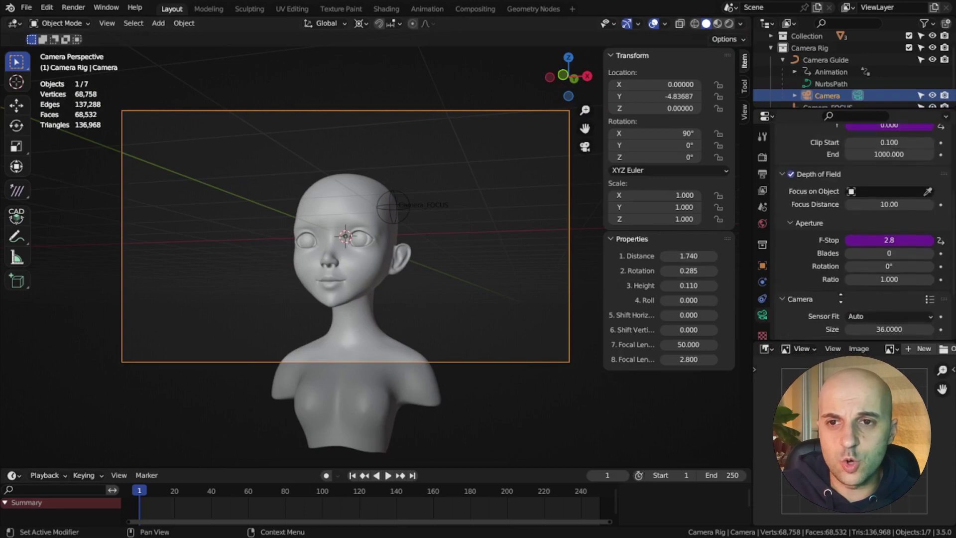
scroll(887, 224, "up", 1)
left_click(928, 206)
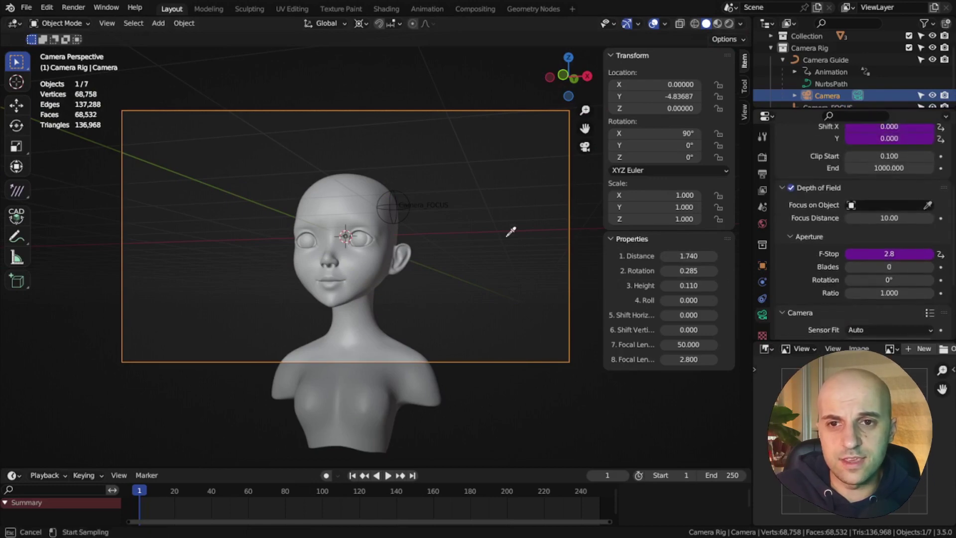
left_click(410, 203)
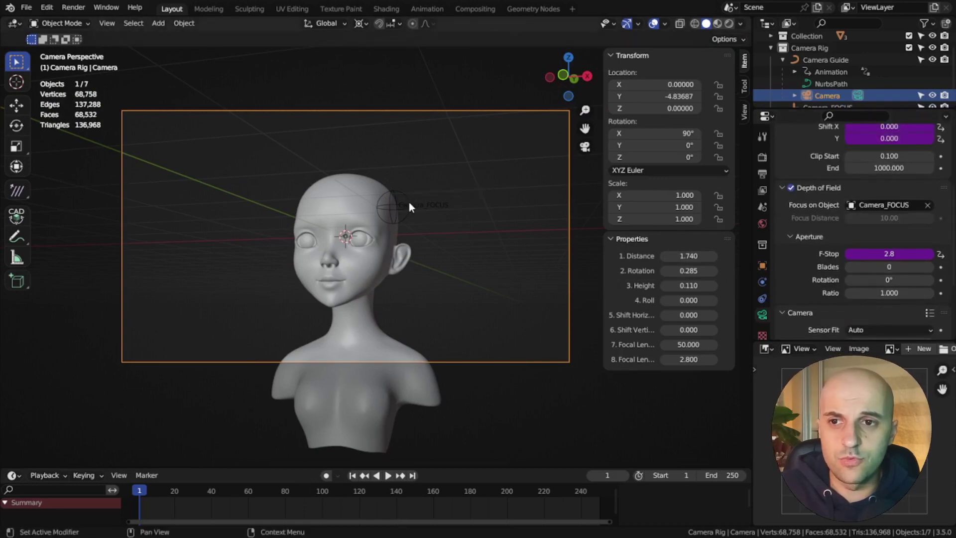
Step: Try moving the Camera_FOCUS empty over the face near the eye with surface snapping enabled
scroll(401, 204, "up", 4)
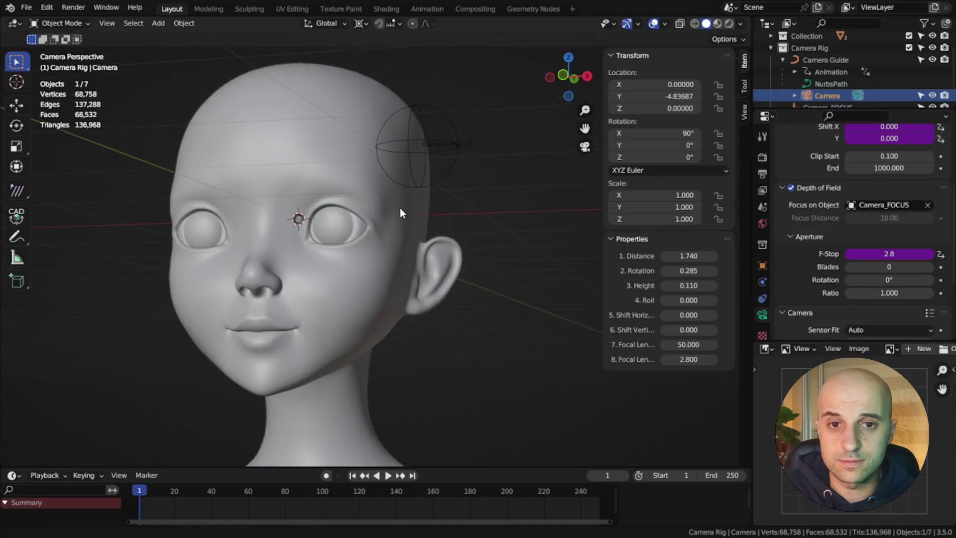
left_click(433, 219)
key("g")
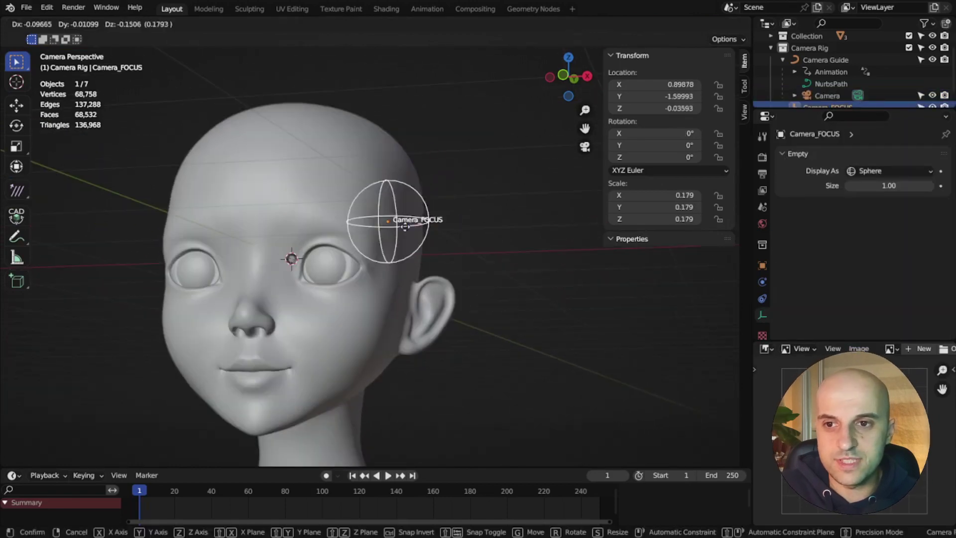
left_click(317, 254)
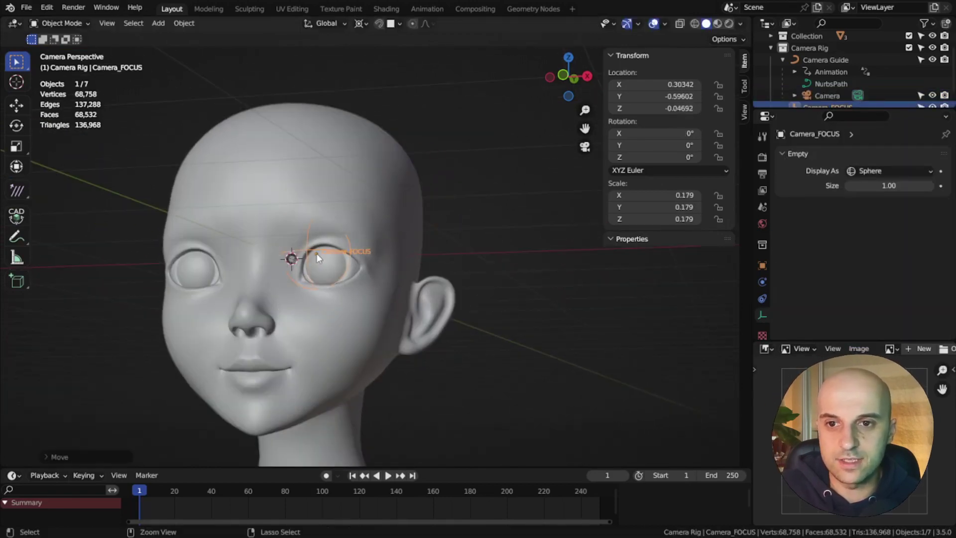
key("ctrl+z")
scroll(319, 259, "up", 4)
middle_click_drag(339, 269, 435, 207, "shift")
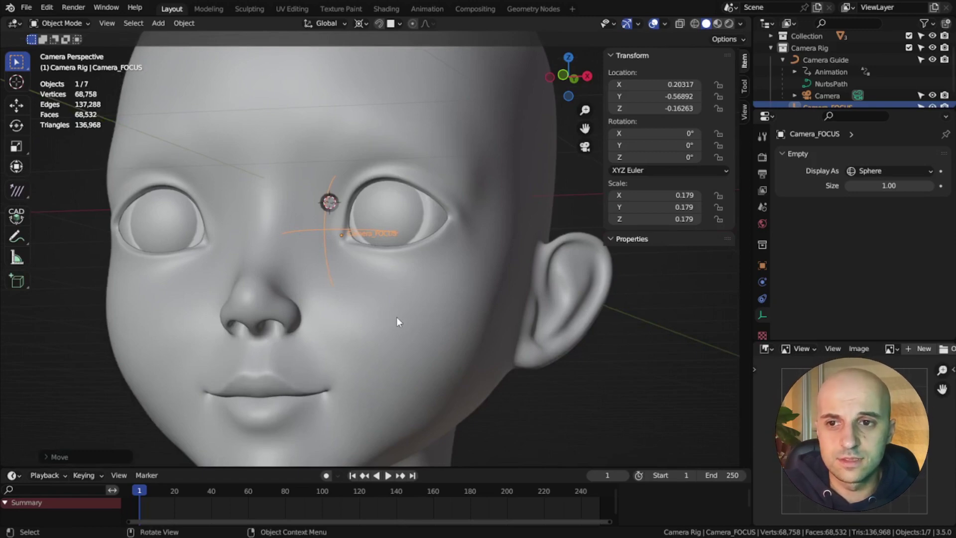
middle_click_drag(399, 323, 449, 342)
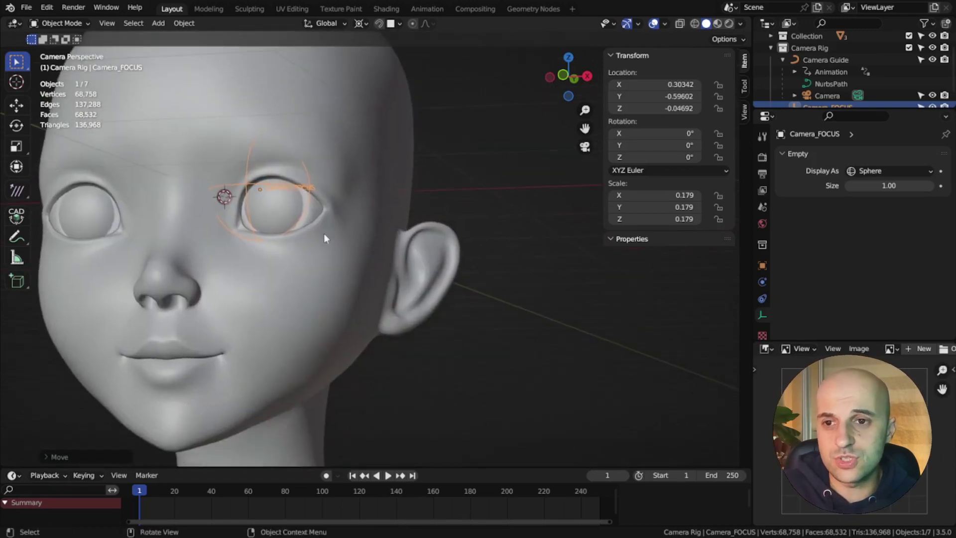
Step: Snap the Camera_FOCUS empty onto the ear and show the Face Project snapping options
key("g")
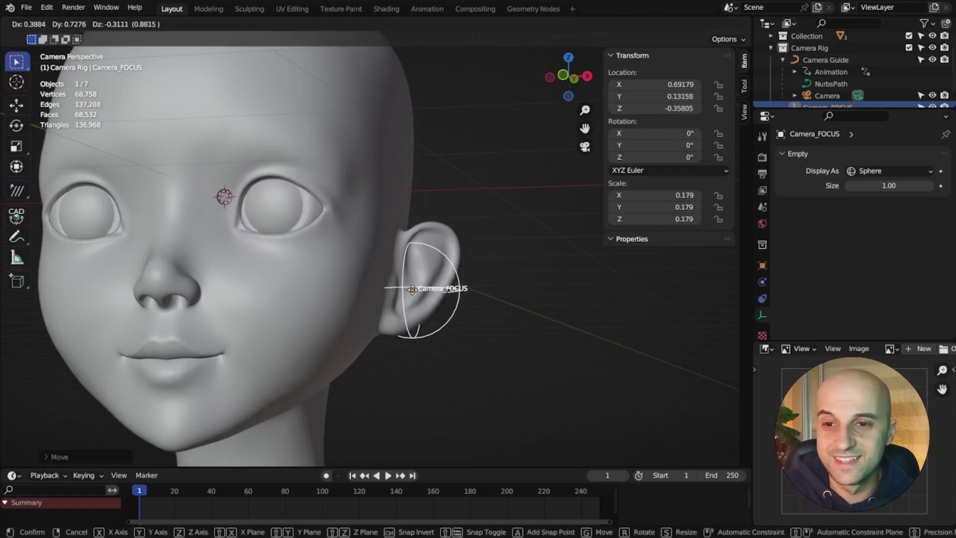
left_click(419, 294)
left_click(399, 24)
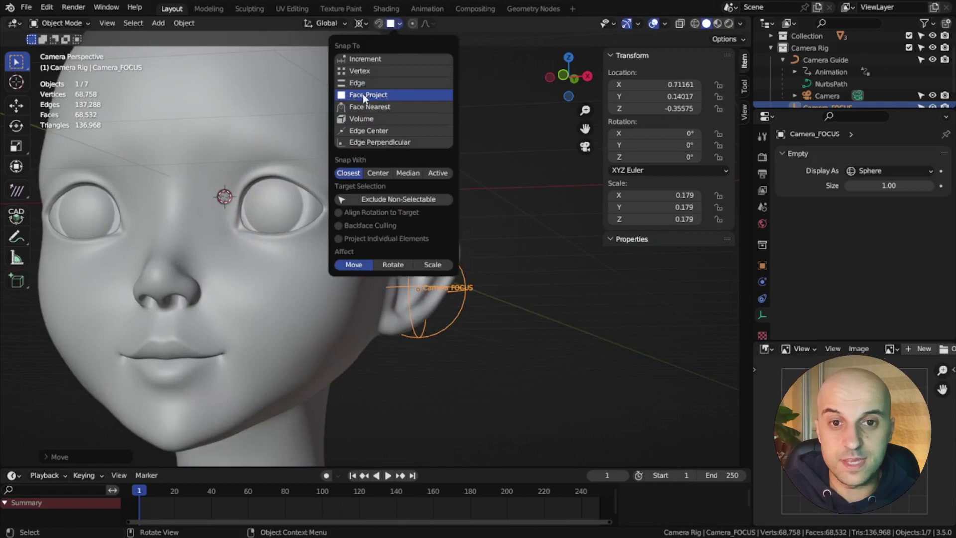
left_click(477, 282)
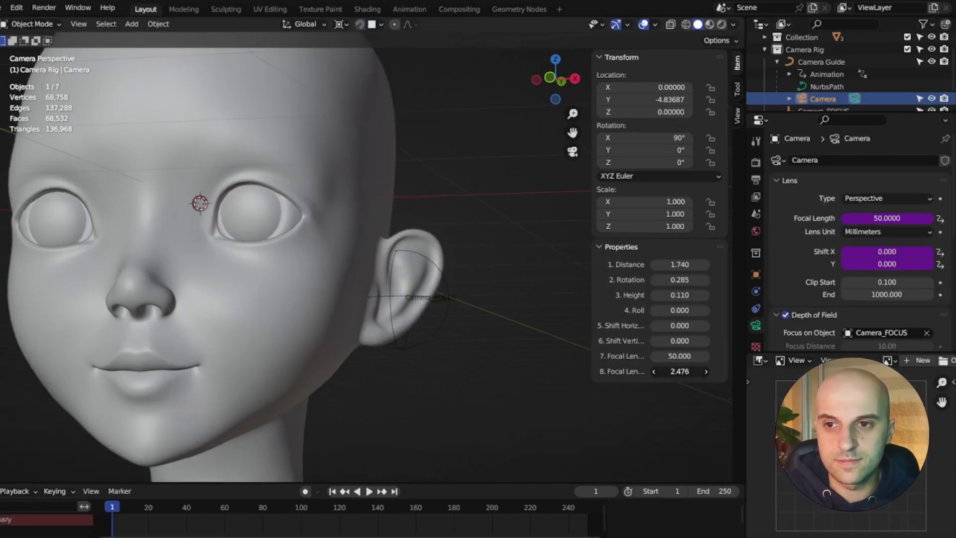
Step: Lower the camera's "8. Focal Length" property to 0.046 and toggle Depth of Field in the solid viewport shading options
left_click_drag(677, 371, 670, 371)
left_click_drag(635, 431, 582, 431)
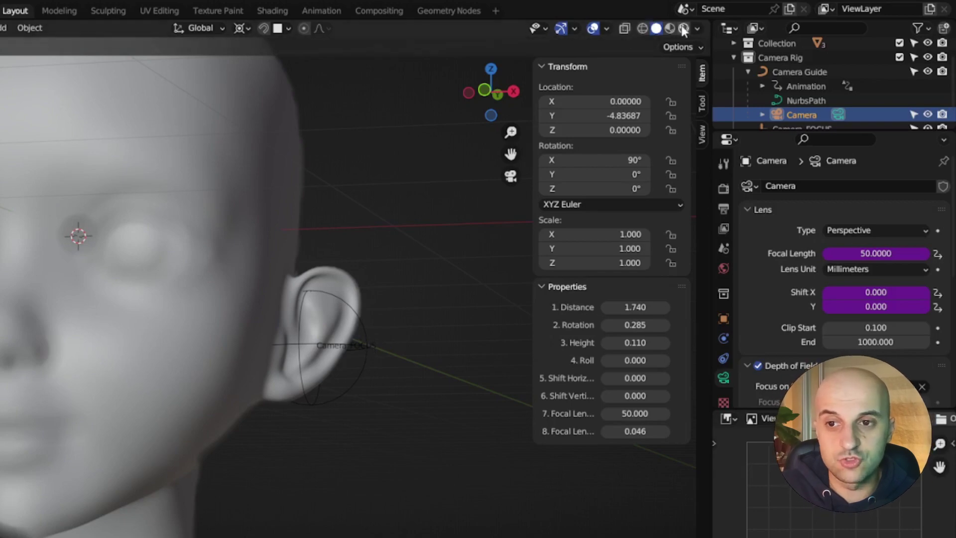
left_click(698, 28)
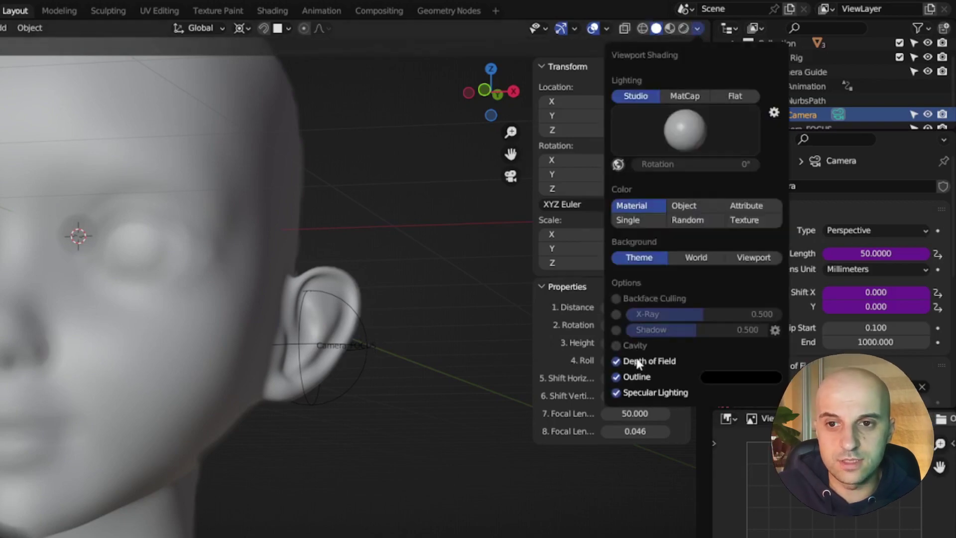
left_click(617, 360)
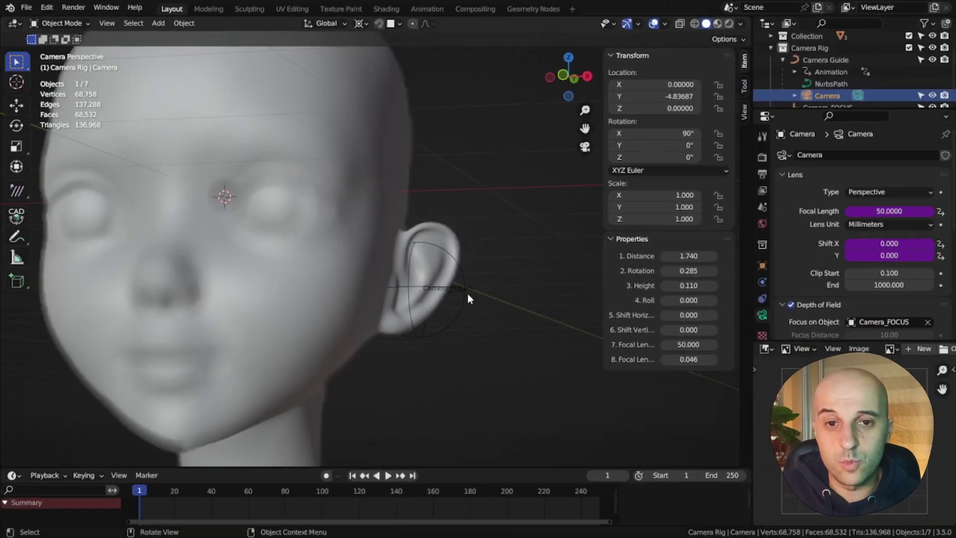
Step: Snap the Camera_FOCUS empty onto the eye beside the 3D cursor and set the camera's "8. Focal Length" property to 2.8
left_click(468, 296)
key("g")
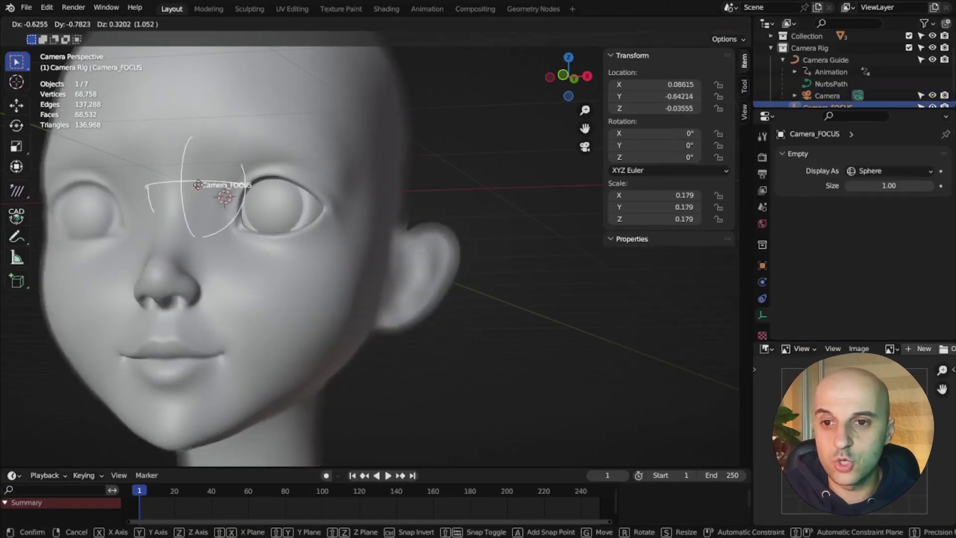
left_click(264, 200)
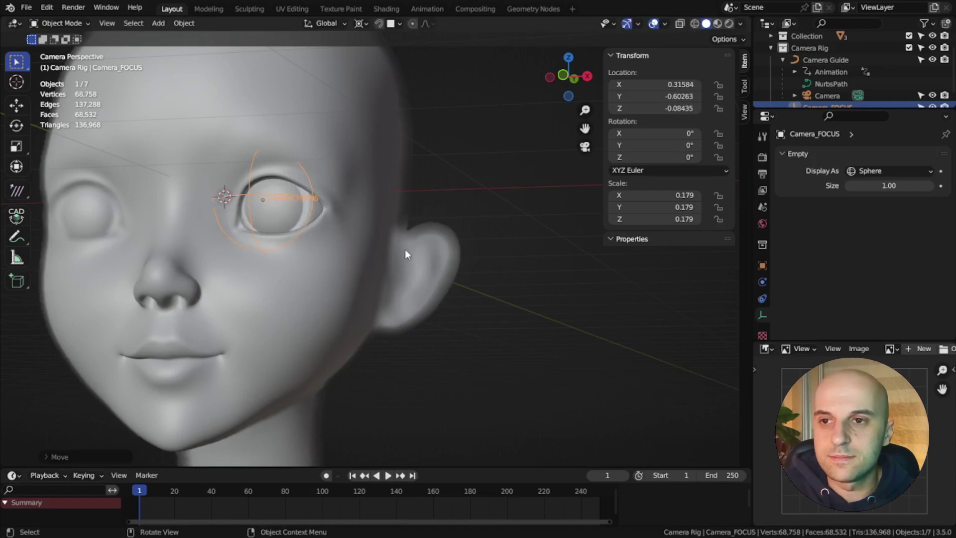
scroll(406, 255, "down", 4)
left_click(637, 277)
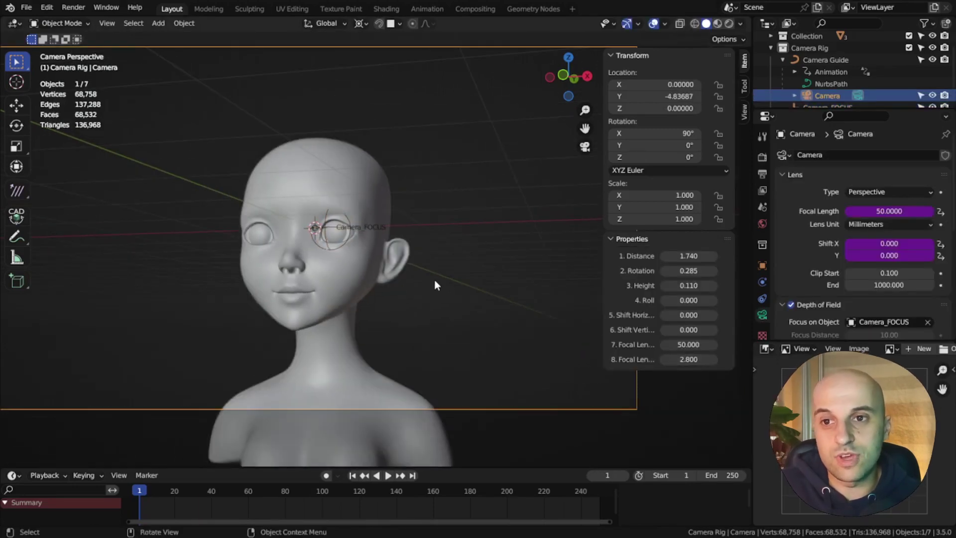
scroll(435, 279, "down", 2)
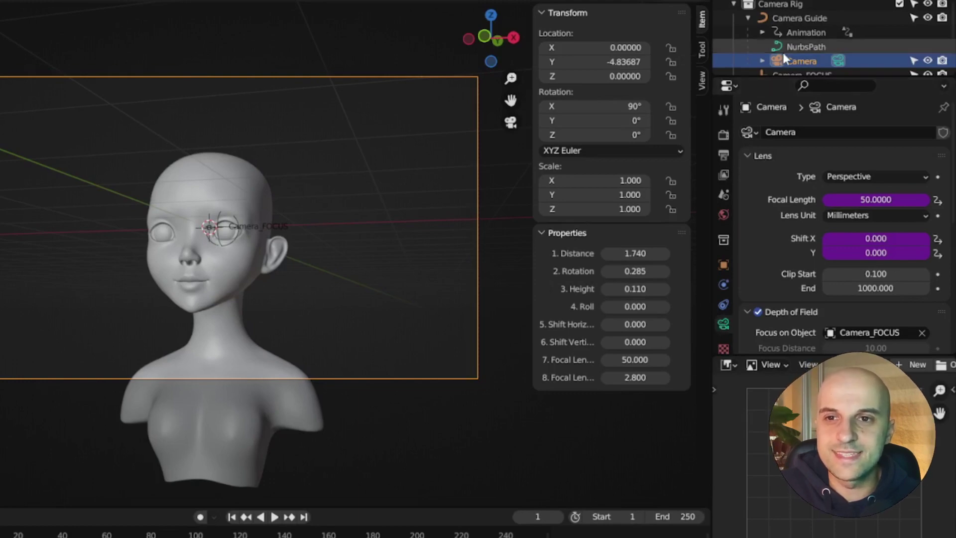
Step: Enable Background Images for the camera and add скица.png as the background image
scroll(853, 311, "down", 10)
scroll(852, 311, "down", 2)
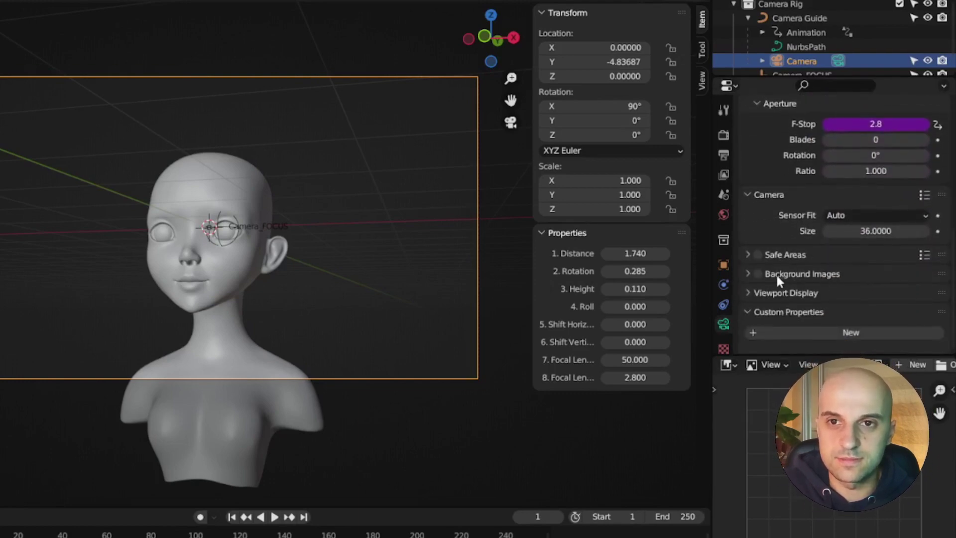
left_click(758, 274)
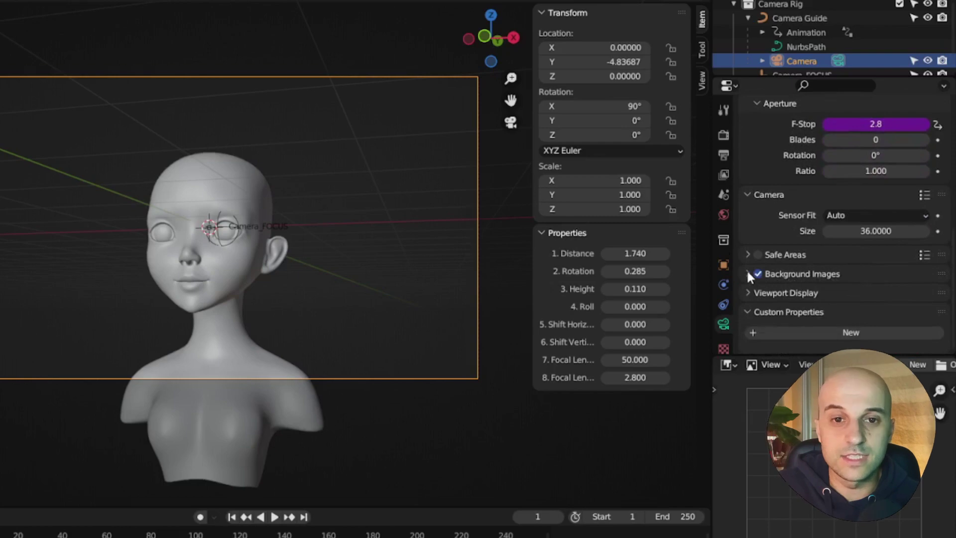
left_click(748, 275)
left_click(839, 295)
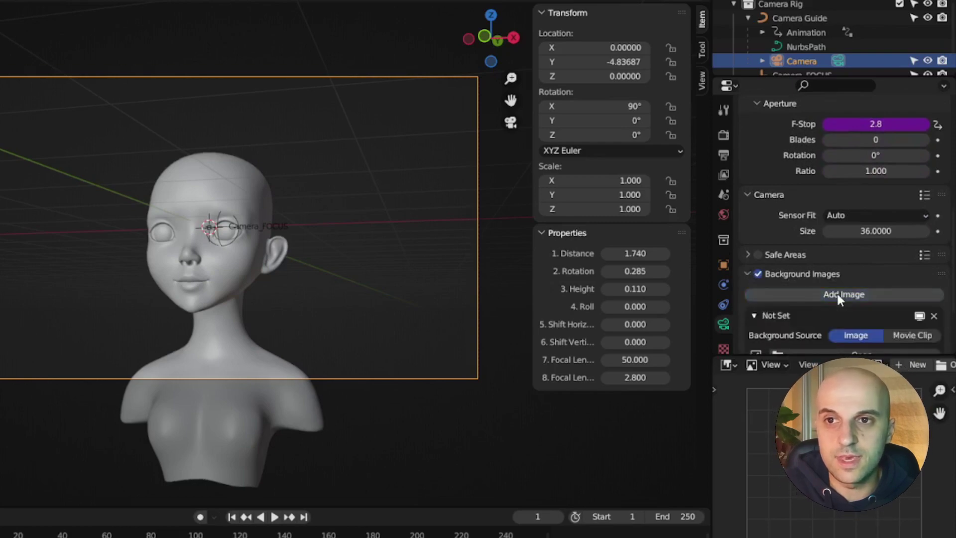
scroll(827, 239, "down", 5)
left_click(758, 265)
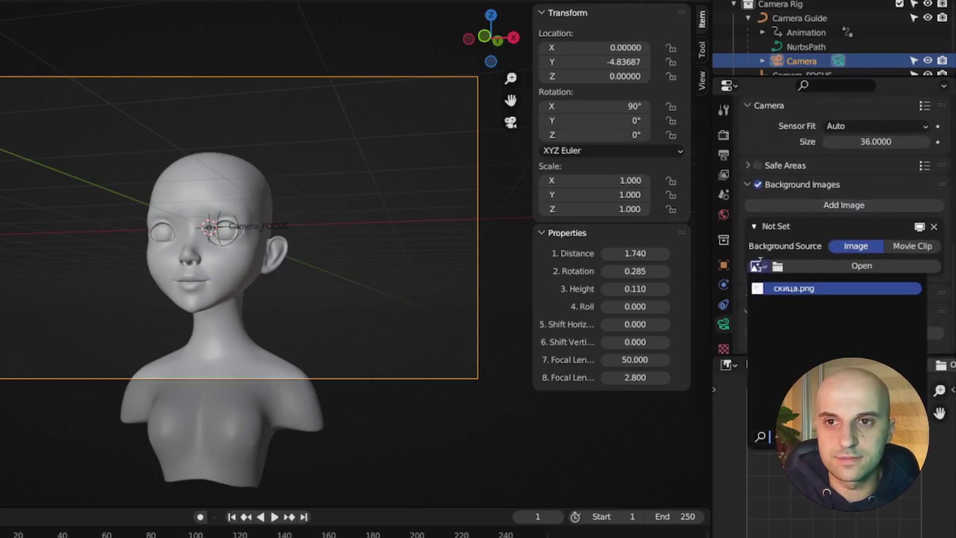
left_click(794, 289)
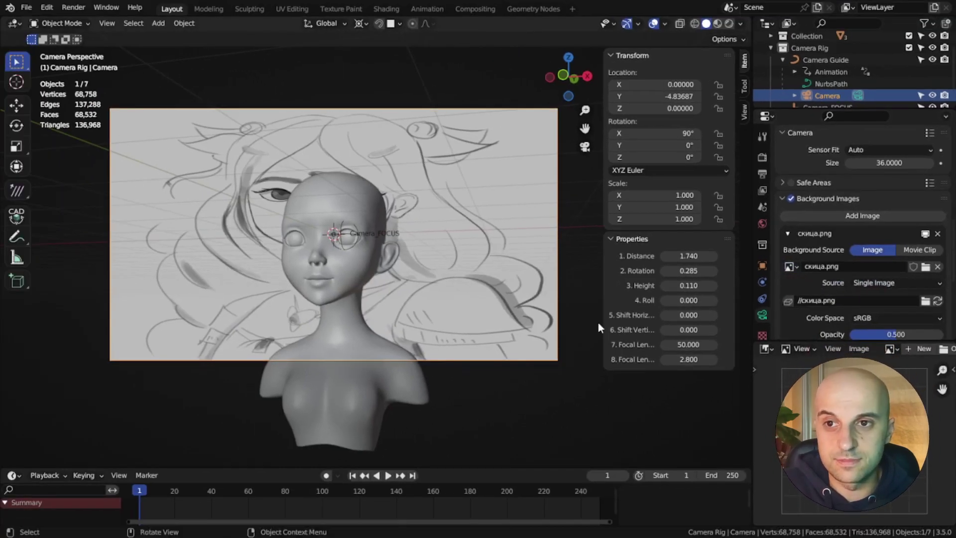
Step: Set the background image's frame method to Crop and depth to Front, and scale it down to 0.55120
scroll(817, 299, "down", 4)
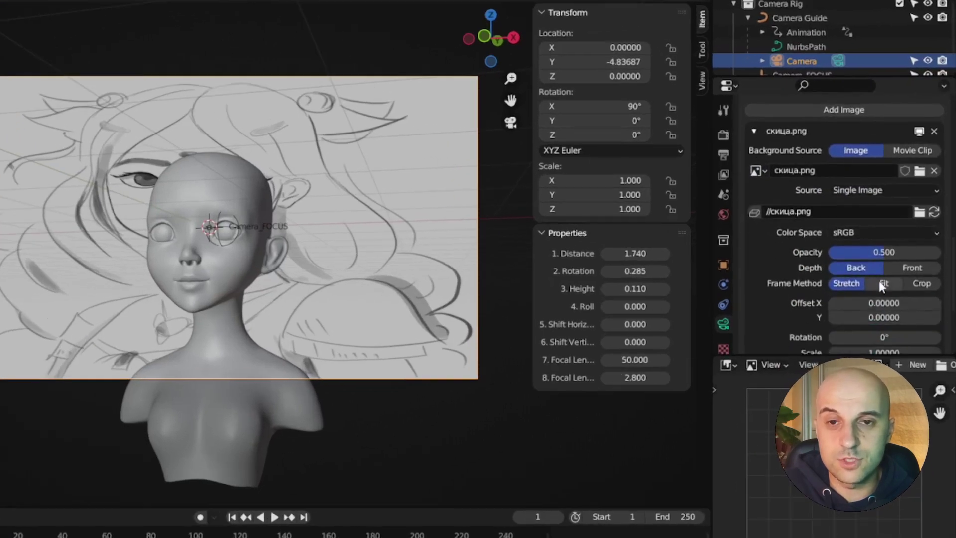
left_click(882, 284)
left_click(919, 283)
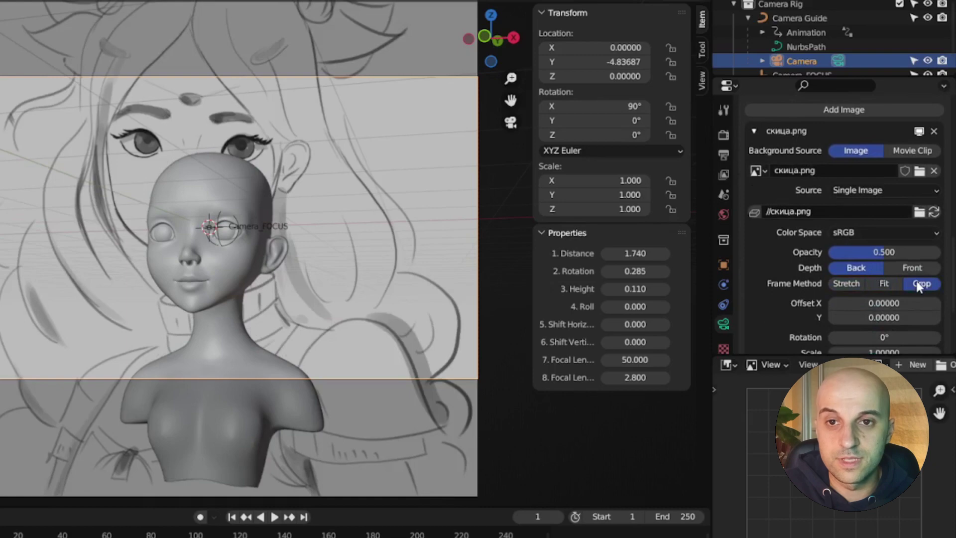
left_click(919, 269)
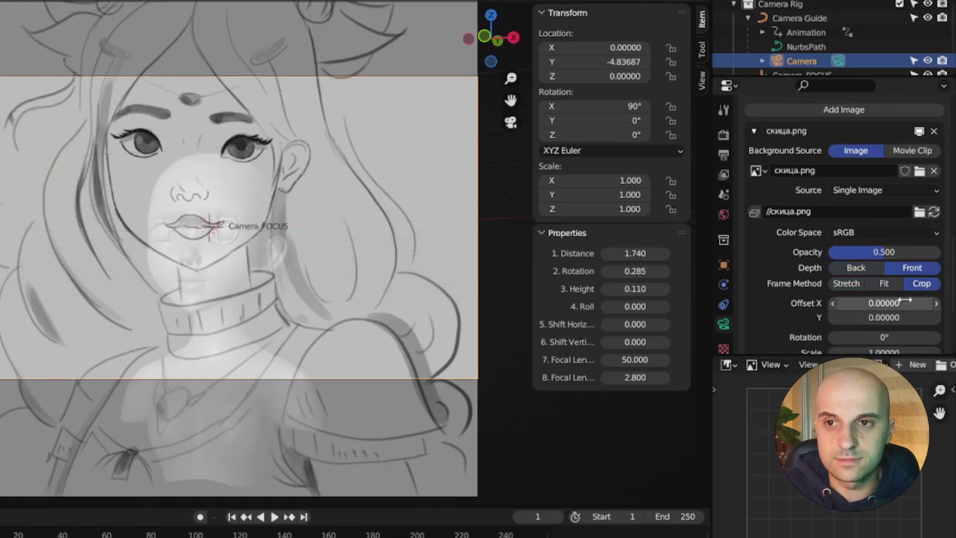
scroll(896, 303, "down", 1)
left_click_drag(889, 325, 852, 325)
left_click_drag(884, 326, 840, 326)
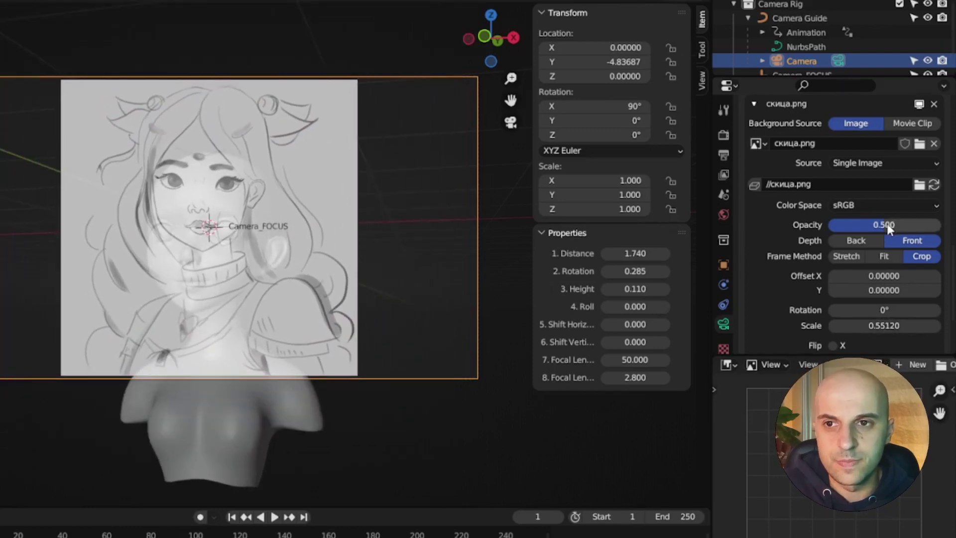
Step: Toggle the camera's background images off and on, and try a lower opacity for the sketch
mouse_move(885, 224)
left_mouse_down()
mouse_move(926, 225)
mouse_move(829, 225)
mouse_move(885, 225)
left_mouse_up()
scroll(775, 213, "up", 5)
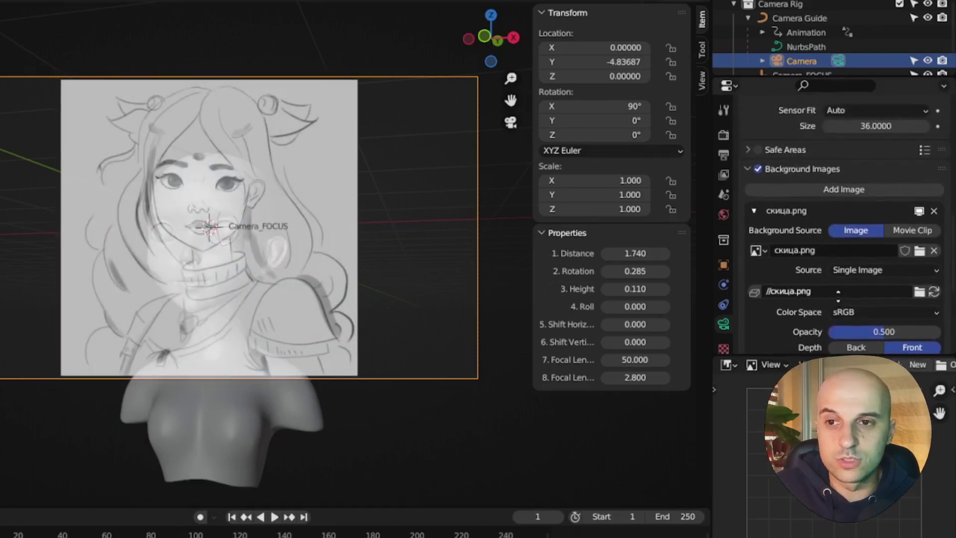
left_click(758, 171)
left_click(758, 171)
left_click(758, 171)
left_click(758, 171)
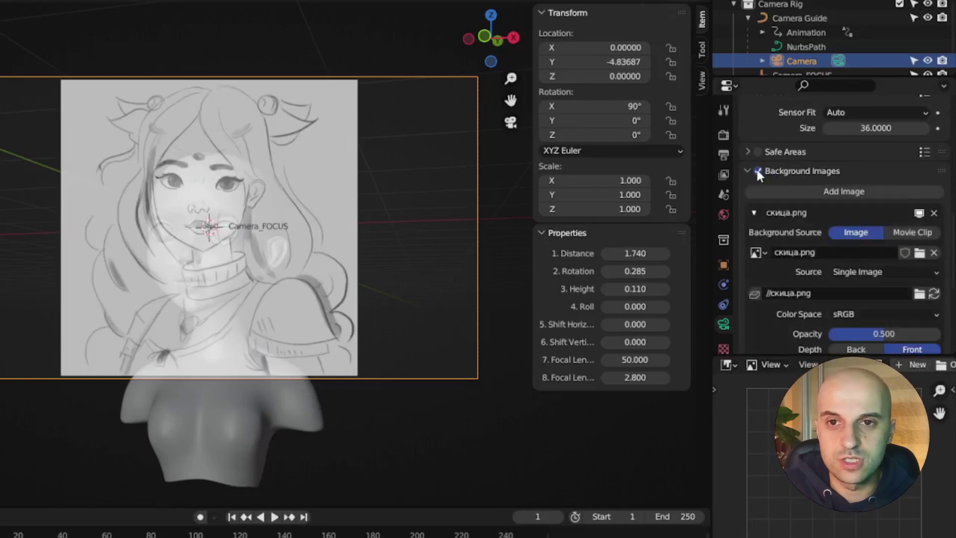
scroll(806, 235, "down", 3)
mouse_move(884, 271)
left_mouse_down()
mouse_move(829, 271)
mouse_move(862, 271)
left_mouse_up()
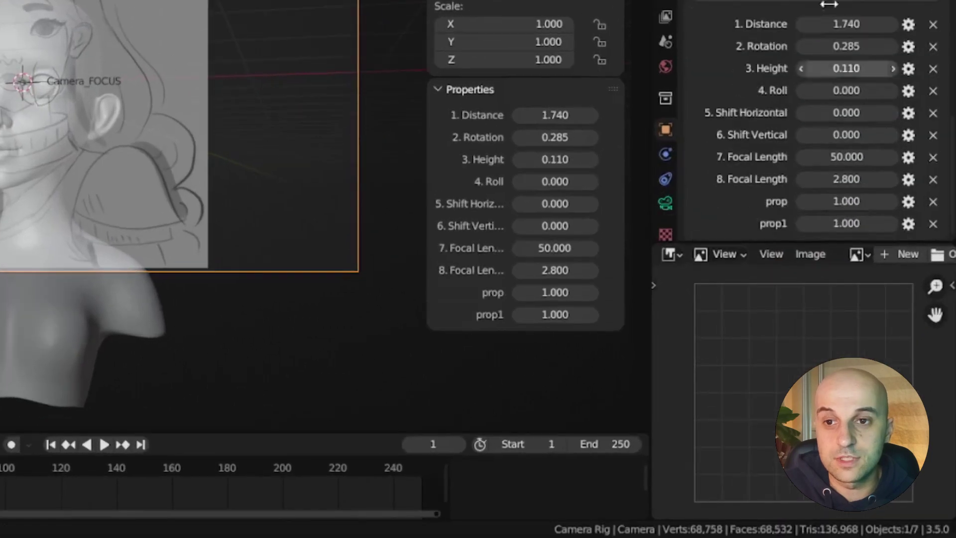
Step: Turn the custom property prop into a Boolean named "9. Show Reference" and drive the camera's Background Images toggle with it
left_click(908, 201)
left_click(819, 258)
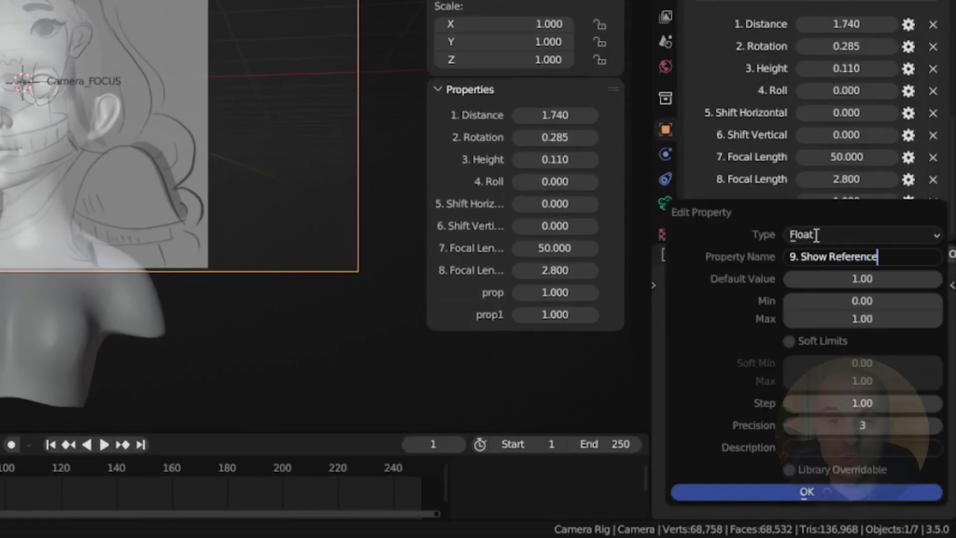
type("9. Show Reference")
left_click(816, 234)
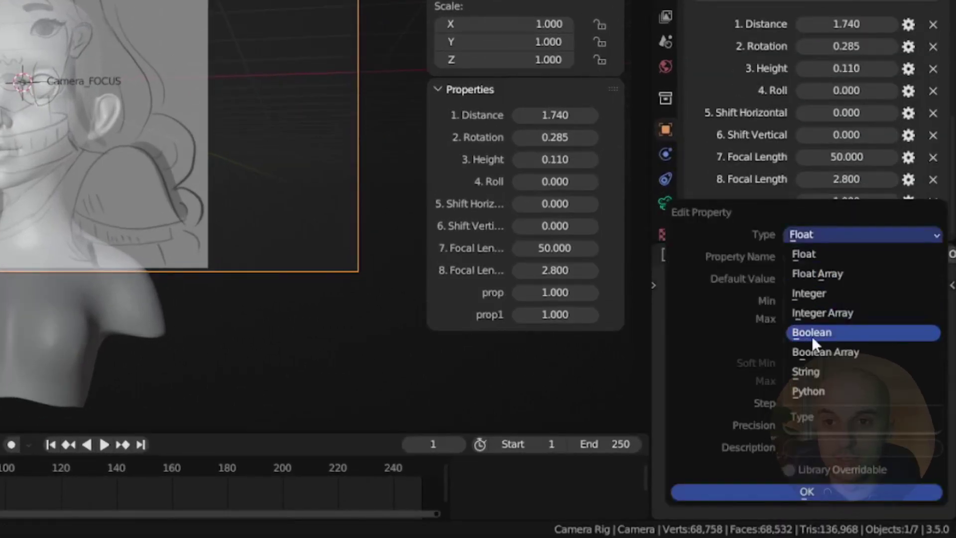
left_click(812, 332)
left_click(806, 345)
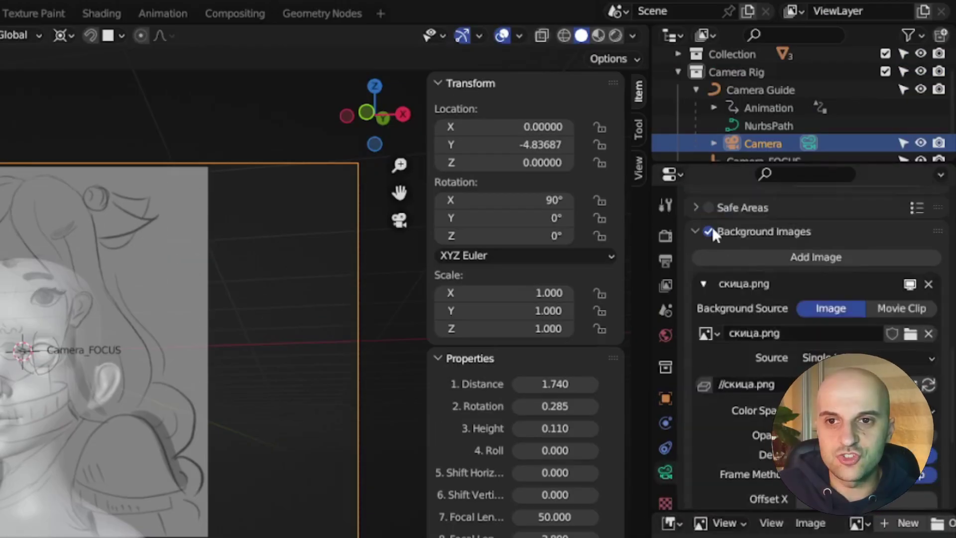
right_click(712, 228)
left_click(687, 253)
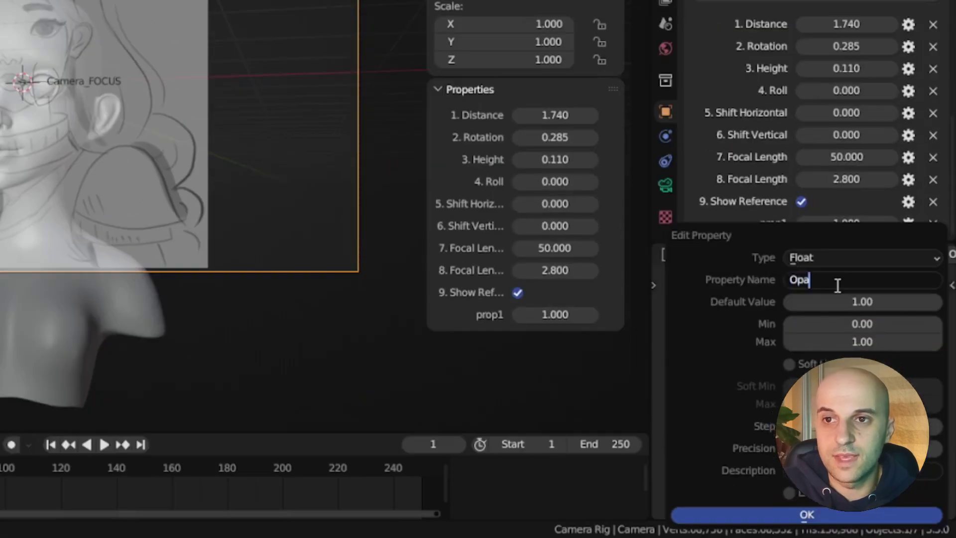
Step: Rename the custom property prop1 to Opacity and test it together with the "9. Show Reference" toggle
left_click(835, 519)
left_click_drag(709, 389, 682, 389)
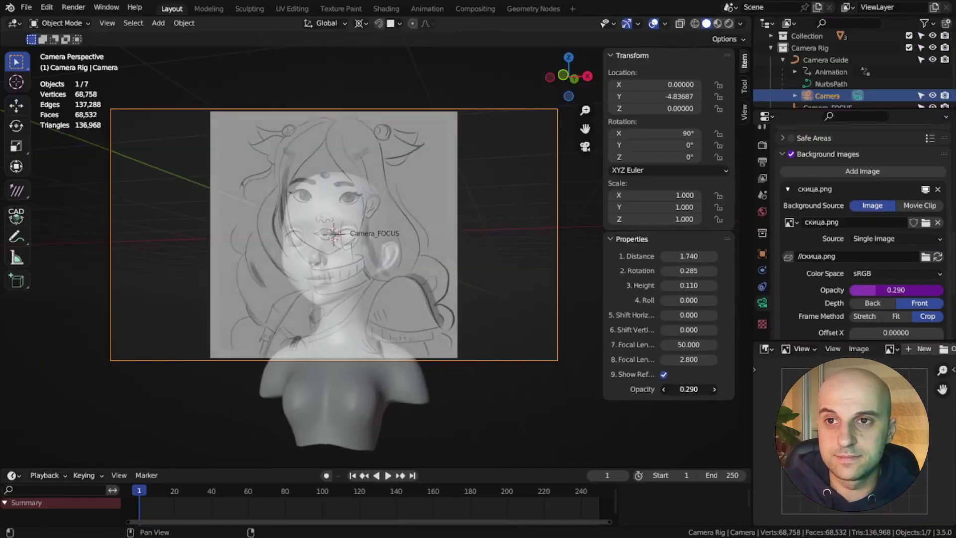
left_click(668, 375)
left_click(668, 375)
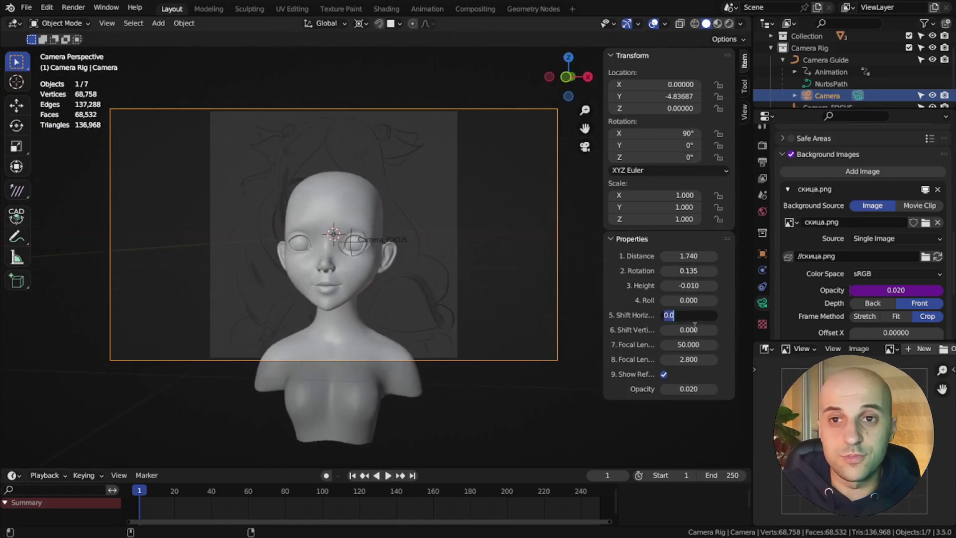
Step: Adjust the camera's vertical shift, reference opacity and distance properties to match the head to the sketch
left_click(695, 327)
left_click_drag(695, 330, 668, 329)
left_click_drag(688, 389, 710, 389)
left_click_drag(689, 330, 685, 330)
left_click_drag(689, 256, 702, 256)
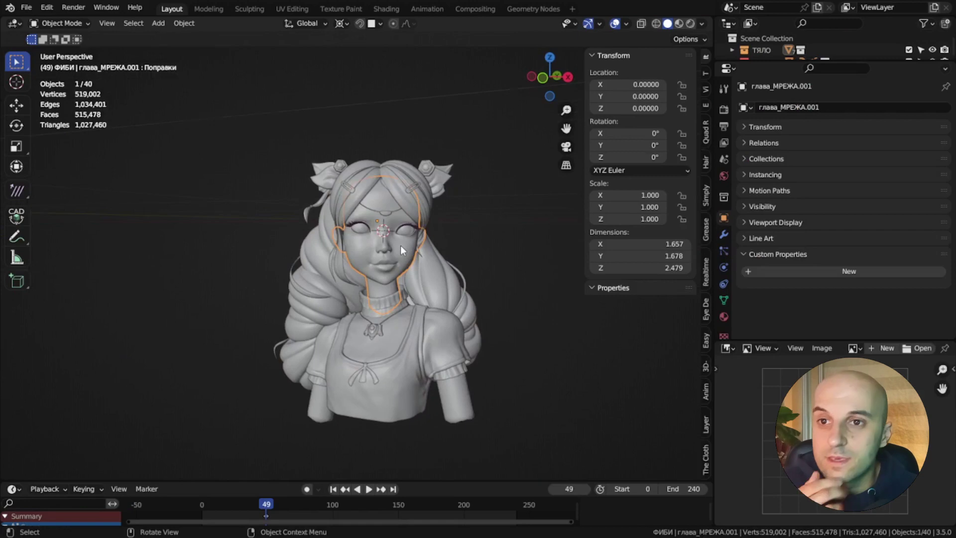
Step: Examine the finished character bust from several angles and the eye in the reference sketch up close
scroll(400, 246, "up", 3)
mouse_move(401, 245)
middle_mouse_down()
mouse_move(411, 333)
mouse_move(288, 285)
mouse_move(375, 274)
mouse_move(368, 304)
mouse_move(343, 277)
mouse_move(359, 321)
mouse_move(332, 337)
mouse_move(366, 368)
middle_mouse_up()
scroll(332, 337, "down", 3)
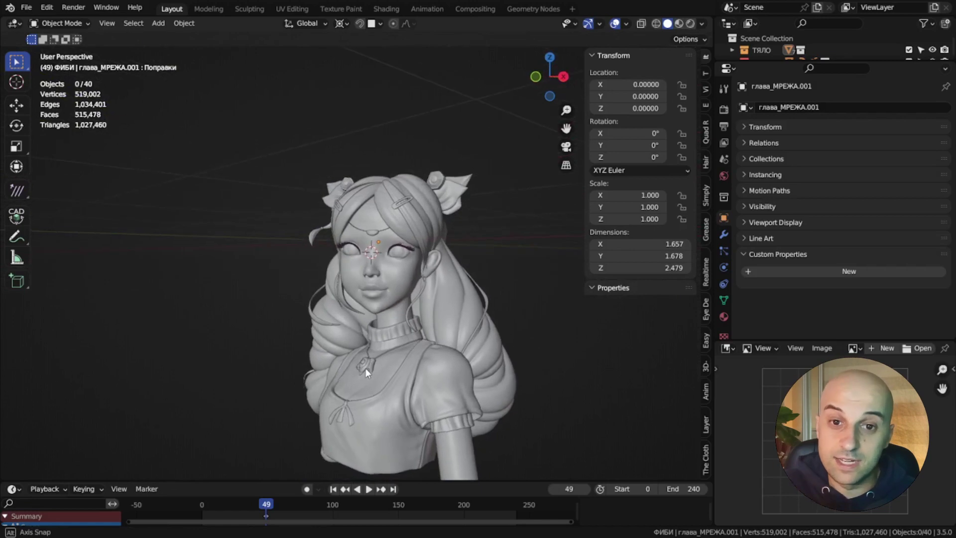
key("KP_0")
scroll(408, 300, "up", 4)
mouse_move(388, 274)
middle_mouse_down()
mouse_move(408, 300)
mouse_move(408, 332)
mouse_move(417, 322)
middle_mouse_up()
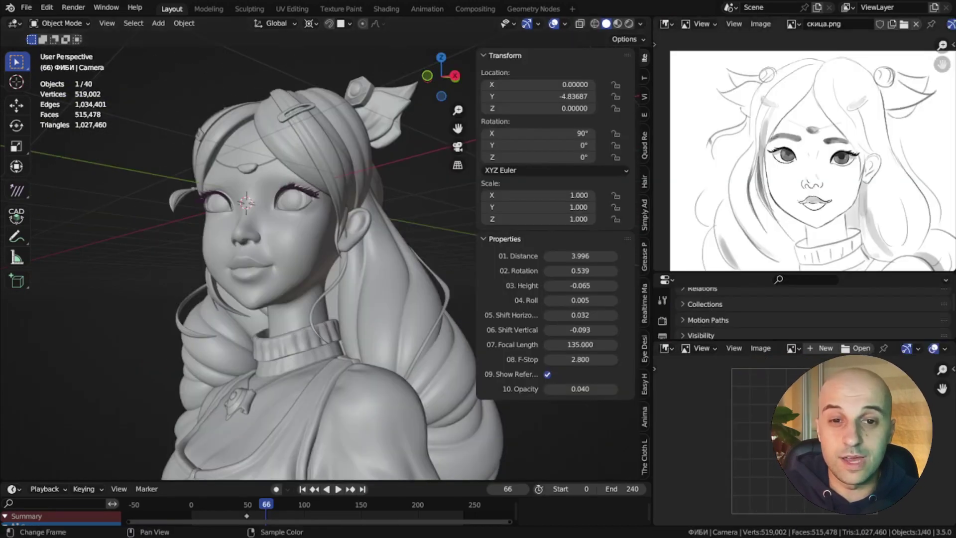
mouse_move(329, 207)
middle_mouse_down()
mouse_move(324, 214)
mouse_move(336, 211)
middle_mouse_up()
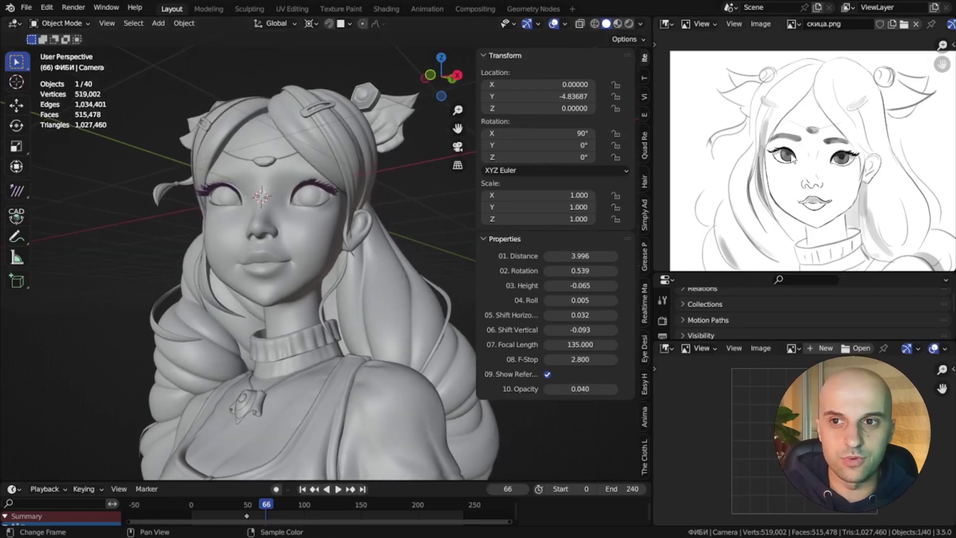
scroll(793, 159, "up", 6)
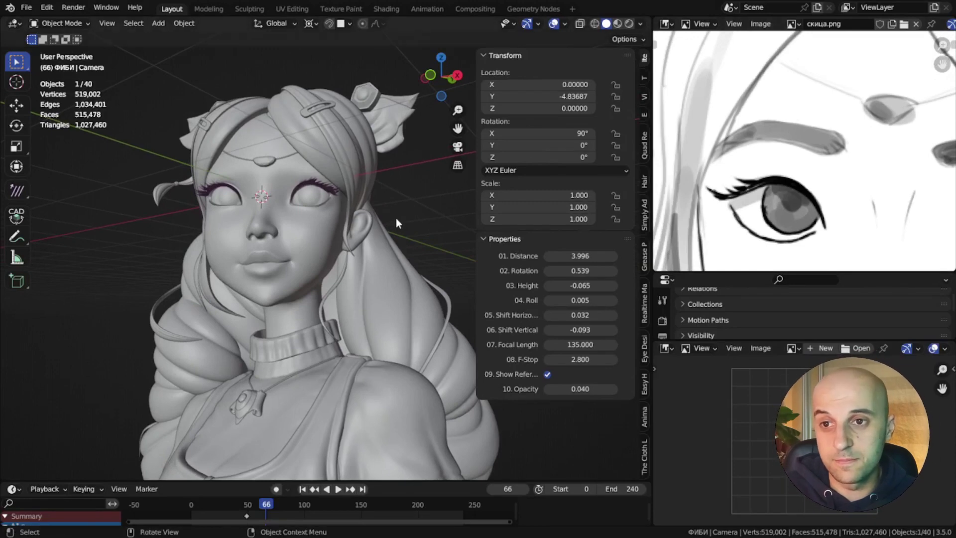
Step: Return to the camera view and raise the "10. Opacity" property to 0.700
key("KP_0")
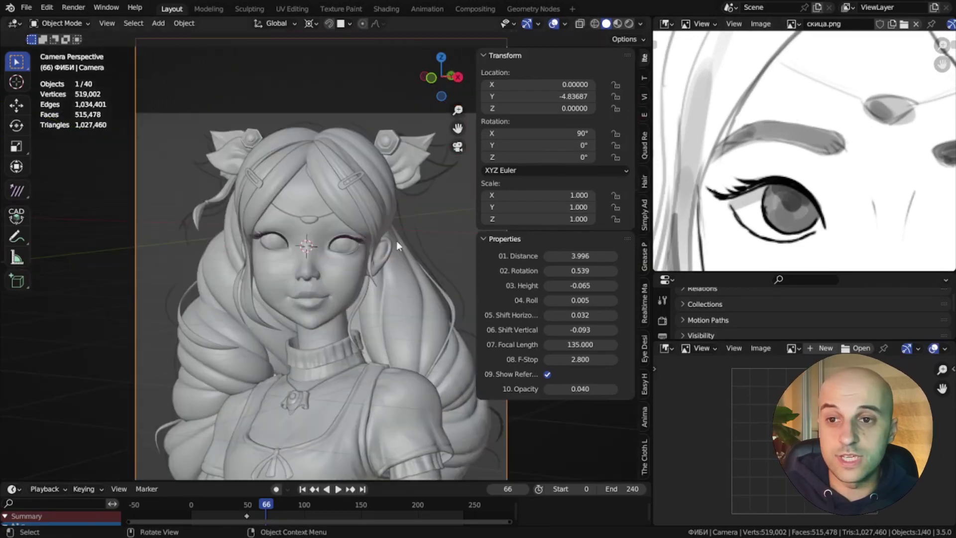
middle_click_drag(396, 240, 361, 210, "shift")
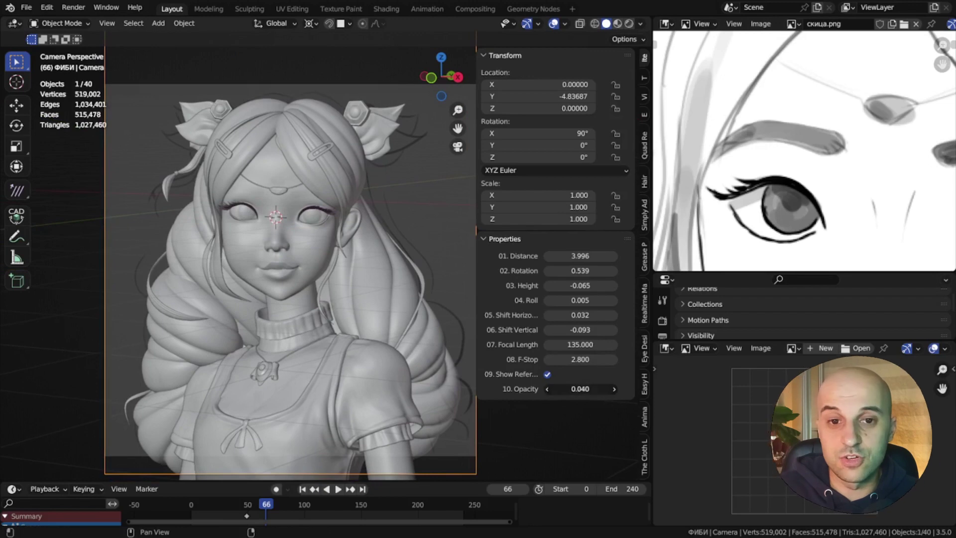
left_click_drag(580, 389, 622, 388)
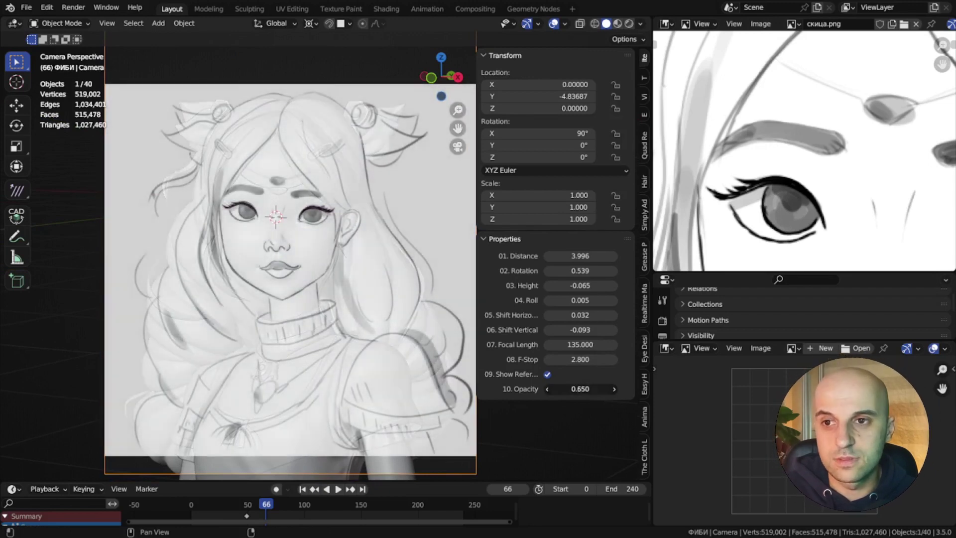
Step: Set annotation placement to Surface and trace the sketch's eyebrow above the close-up eye
scroll(294, 284, "up", 5)
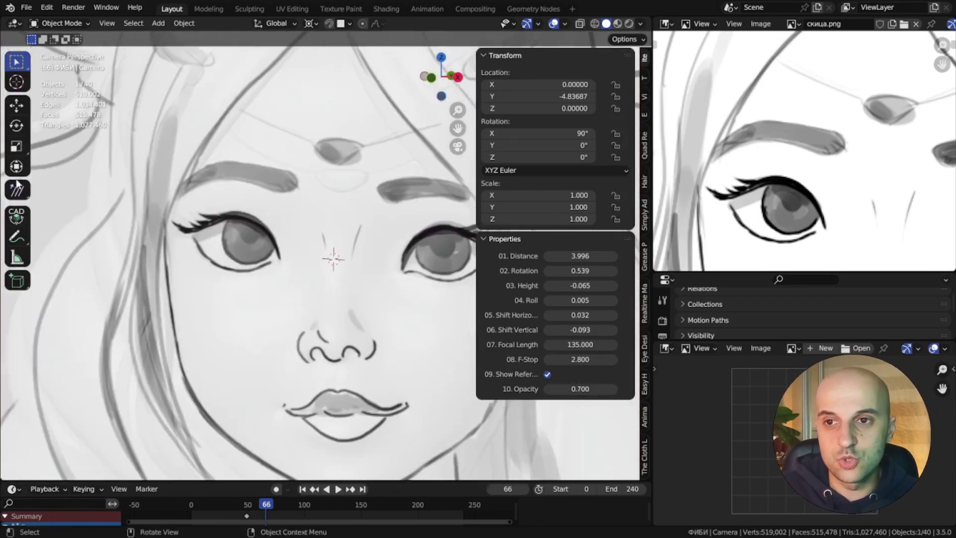
left_click(18, 240)
scroll(332, 255, "up", 4)
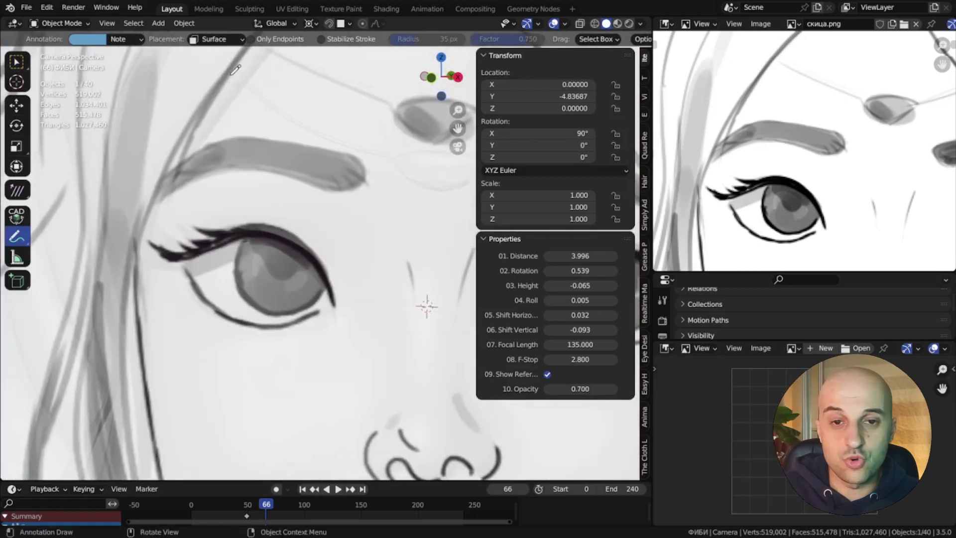
left_click(217, 40)
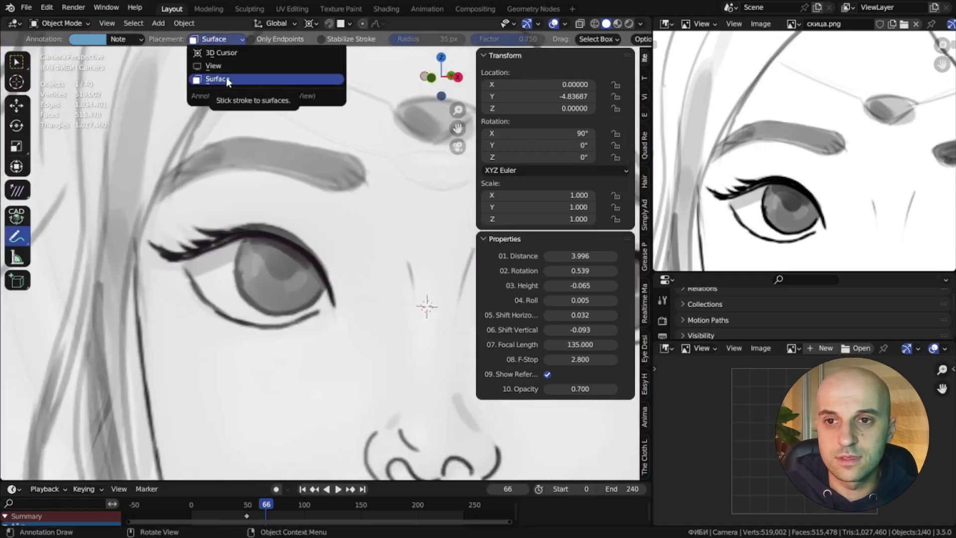
left_click(227, 79)
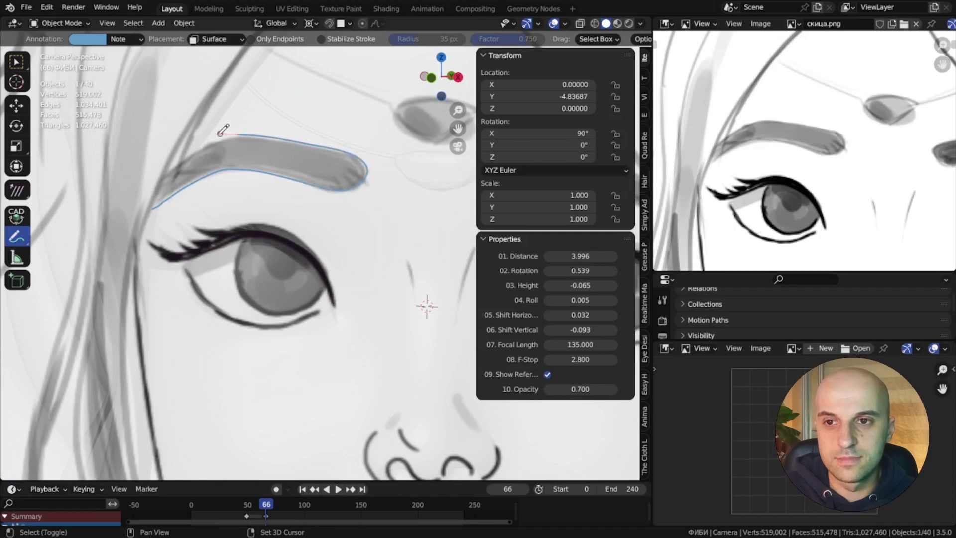
Step: Reshape the Grease Pencil eyebrow strokes in Sculpt Mode to follow the traced eyebrow outline
left_click(16, 61)
middle_click_drag(312, 256, 352, 252)
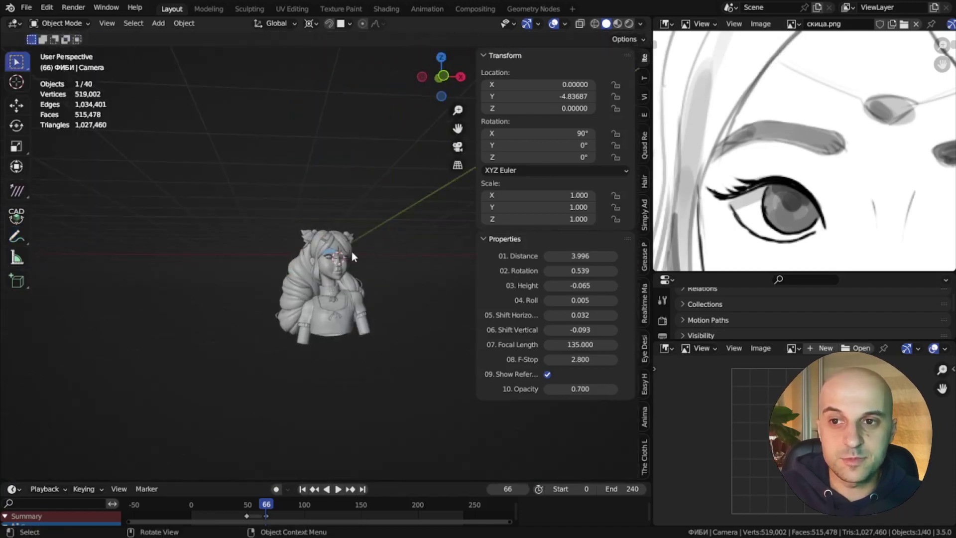
scroll(351, 252, "up", 10)
mouse_move(287, 278)
middle_mouse_down()
mouse_move(359, 235)
mouse_move(214, 248)
mouse_move(259, 252)
middle_mouse_up()
scroll(214, 249, "up", 3)
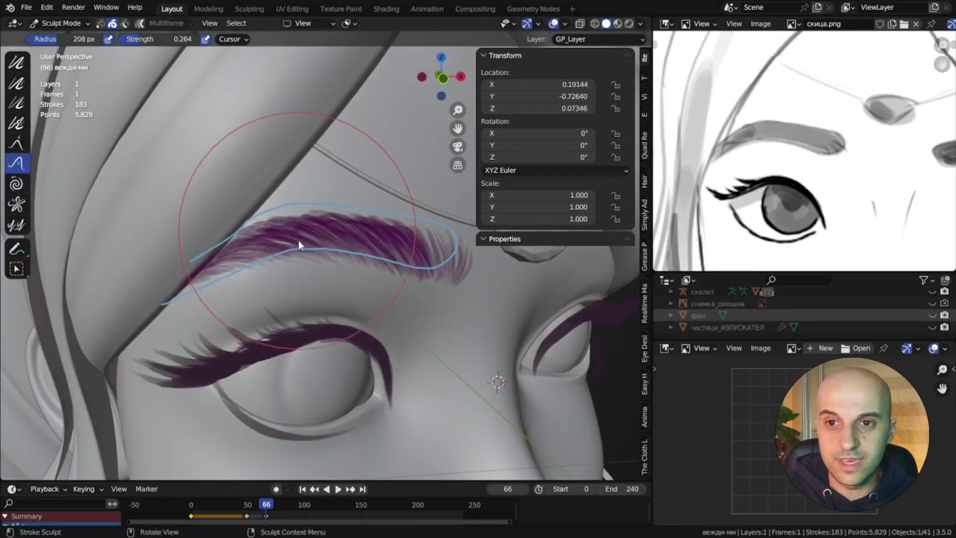
left_click_drag(298, 240, 175, 267)
middle_click_drag(175, 268, 248, 270)
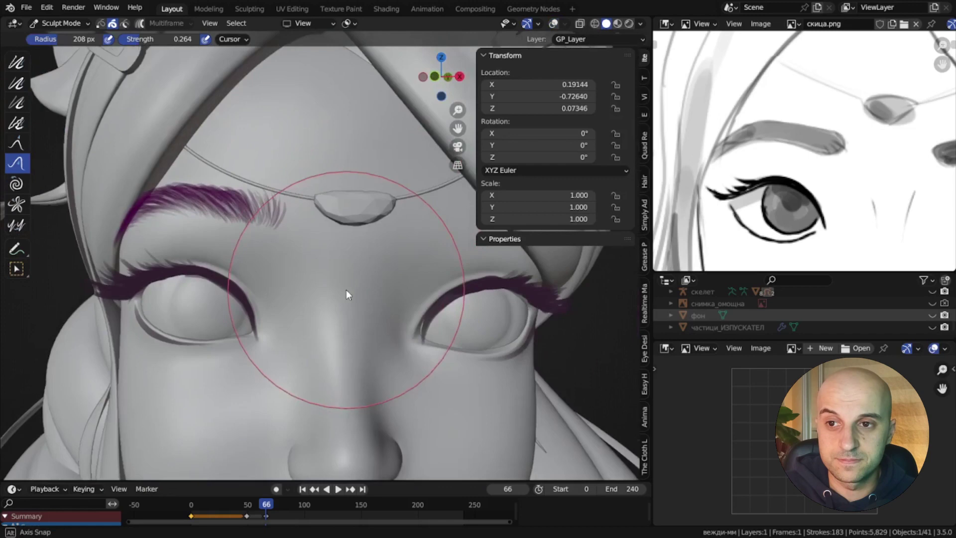
Step: Trace the outlines of the sketch's lips in camera view with surface annotations
scroll(346, 289, "down", 3)
middle_click_drag(351, 294, 393, 298)
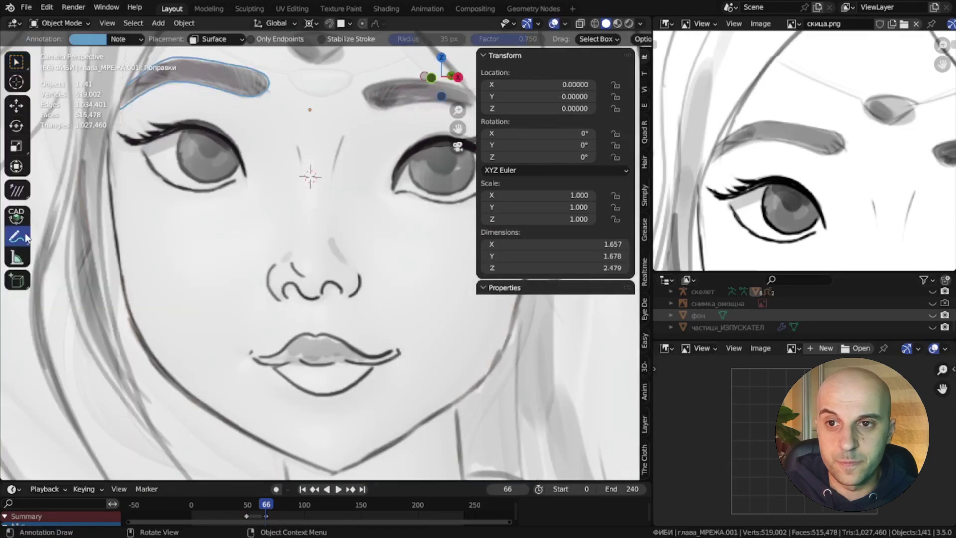
scroll(219, 301, "up", 4)
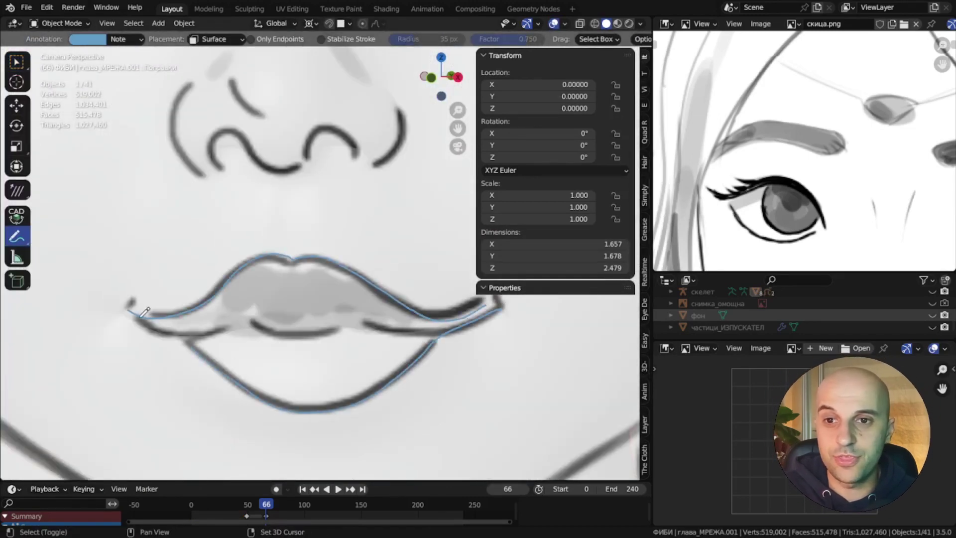
left_click_drag(128, 318, 165, 225)
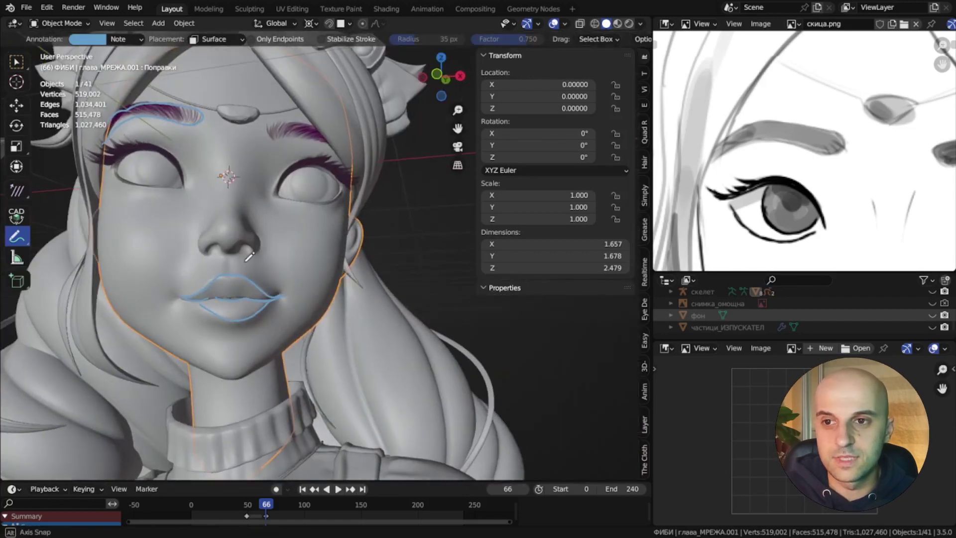
Step: Trace the outline of the eye nearest the visible ear with a surface annotation and inspect the traced guides on the face from several angles
scroll(299, 279, "up", 3)
mouse_move(298, 289)
middle_mouse_down()
mouse_move(303, 299)
mouse_move(344, 300)
mouse_move(316, 304)
middle_mouse_up()
scroll(317, 302, "down", 4)
scroll(348, 244, "up", 4)
middle_click_drag(378, 244, 324, 254, "shift")
scroll(322, 254, "up", 3)
scroll(326, 250, "down", 4)
mouse_move(264, 331)
middle_mouse_down()
mouse_move(279, 332)
mouse_move(261, 341)
mouse_move(252, 335)
middle_mouse_up()
middle_click_drag(382, 373, 394, 360)
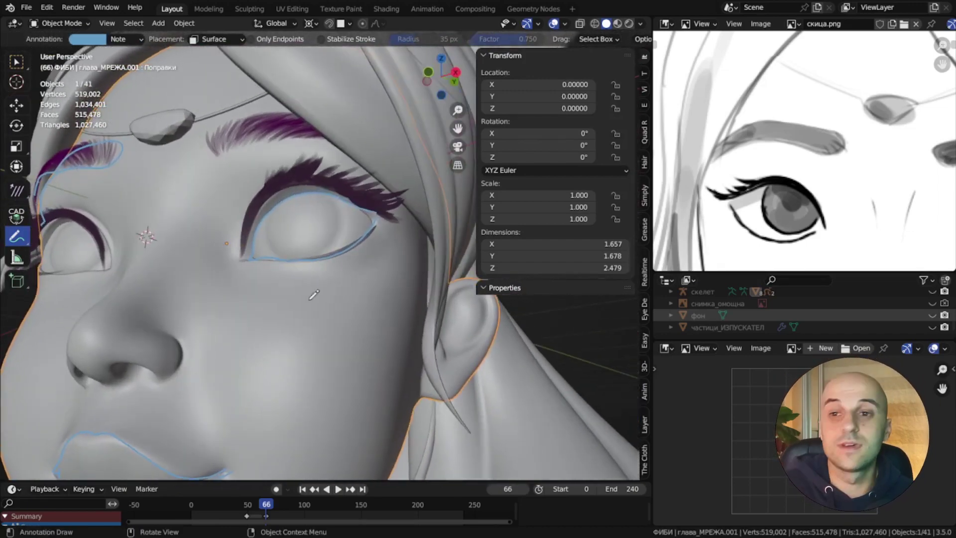
middle_click_drag(316, 296, 364, 279)
scroll(305, 299, "down", 3)
mouse_move(294, 382)
middle_mouse_down()
mouse_move(304, 381)
mouse_move(265, 374)
mouse_move(233, 342)
middle_mouse_up()
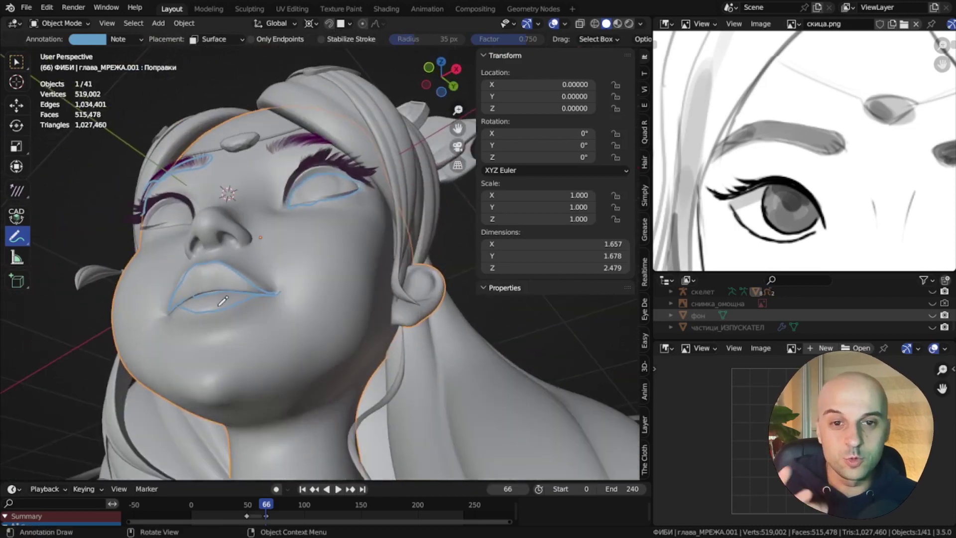